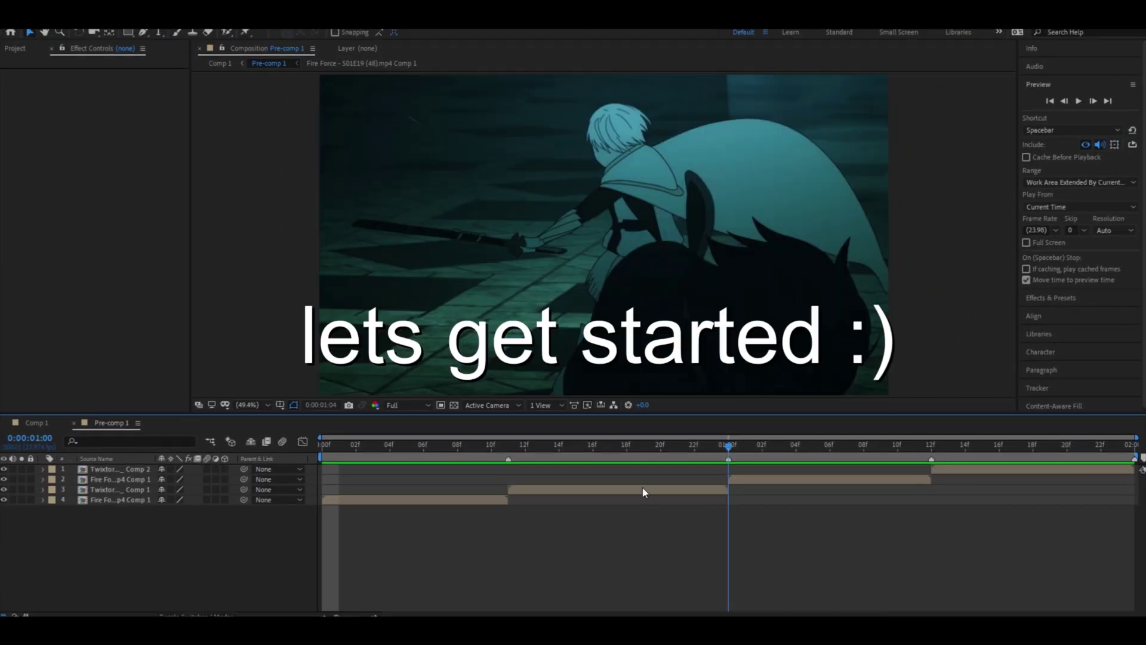
# - Scrub the playhead across Pre-comp 1 to preview its four staggered anime clips
pyautogui.moveTo(329, 479); pyautogui.dragTo(565, 514)
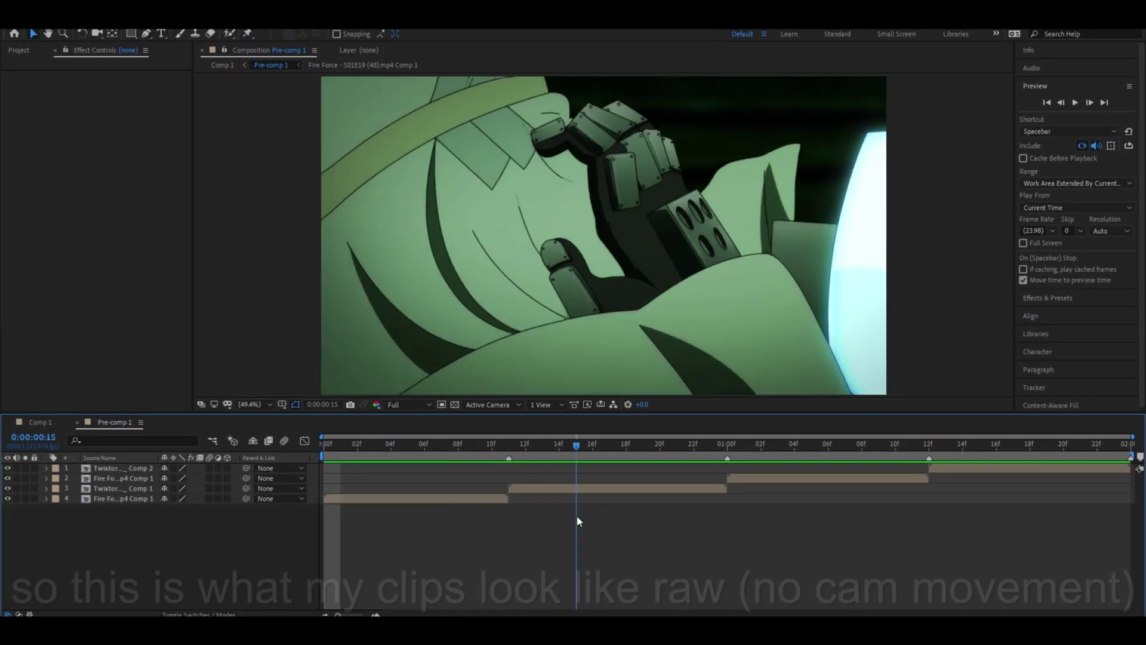
# - Play the raw clips from frame 0 without camera movement, then stop on layer 4
pyautogui.press('Home')
pyautogui.press('space')
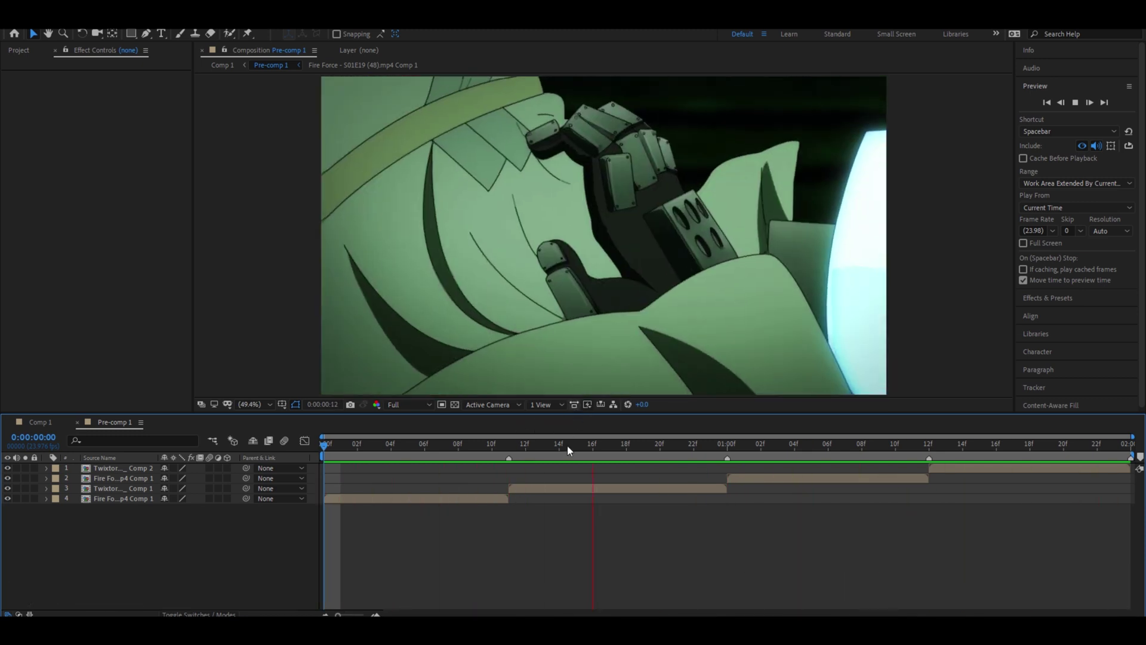
pyautogui.click(349, 499)
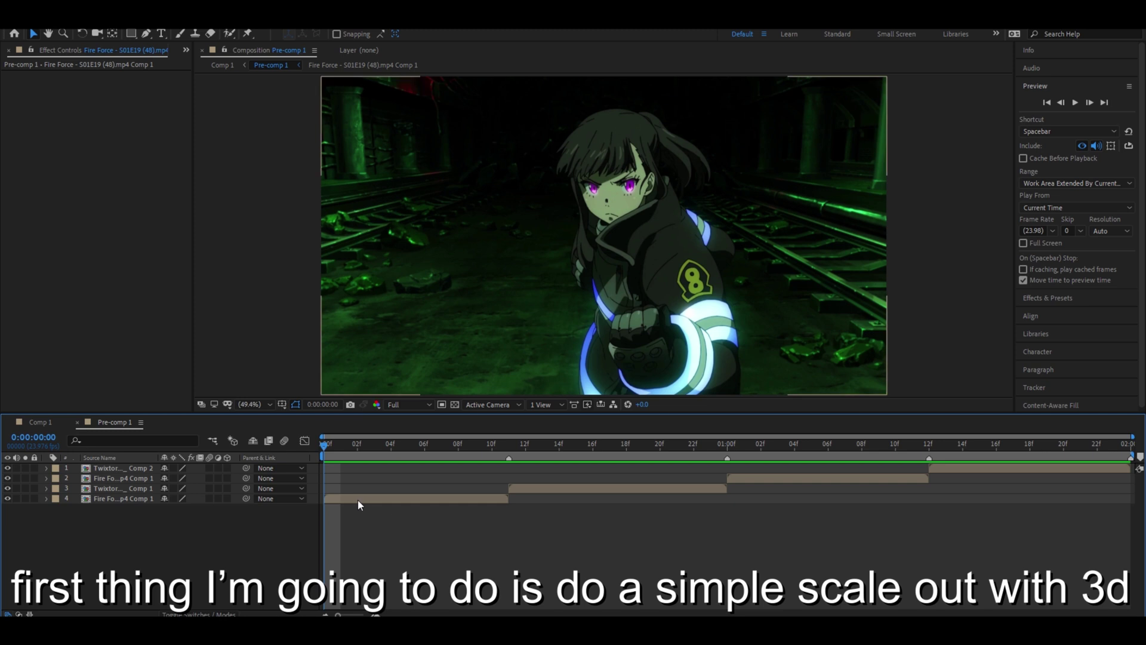
# - Enable the 3D Layer switch on layer 4, the girl-in-tunnel clip, and select it
pyautogui.click(227, 499)
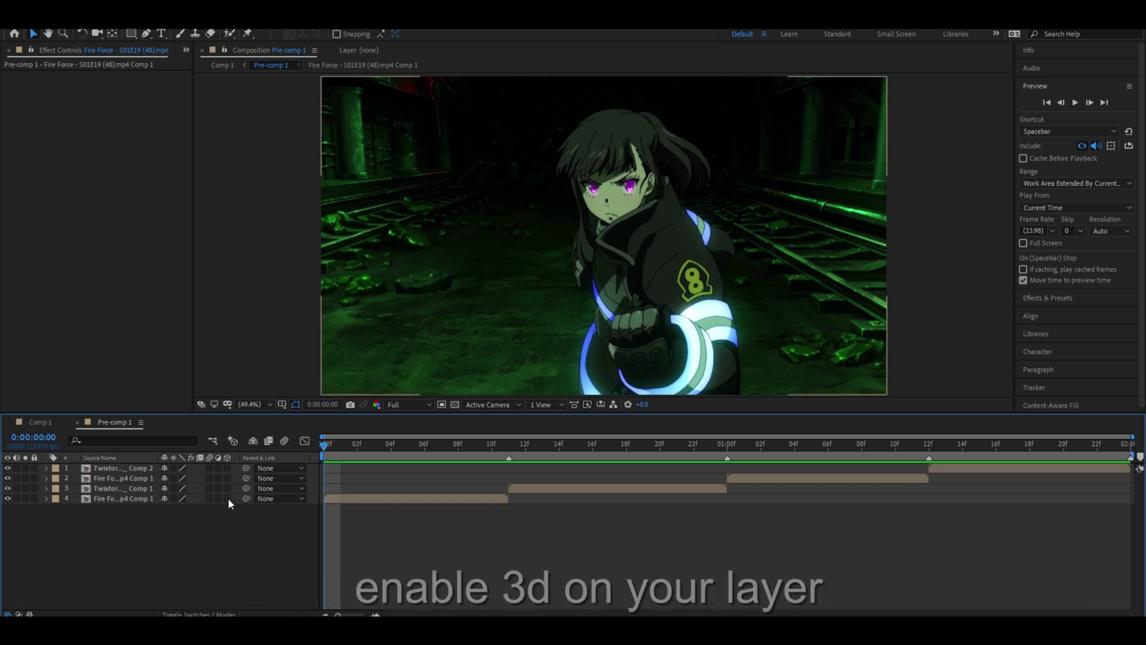
pyautogui.click(370, 499)
pyautogui.moveTo(328, 450); pyautogui.dragTo(230, 490)
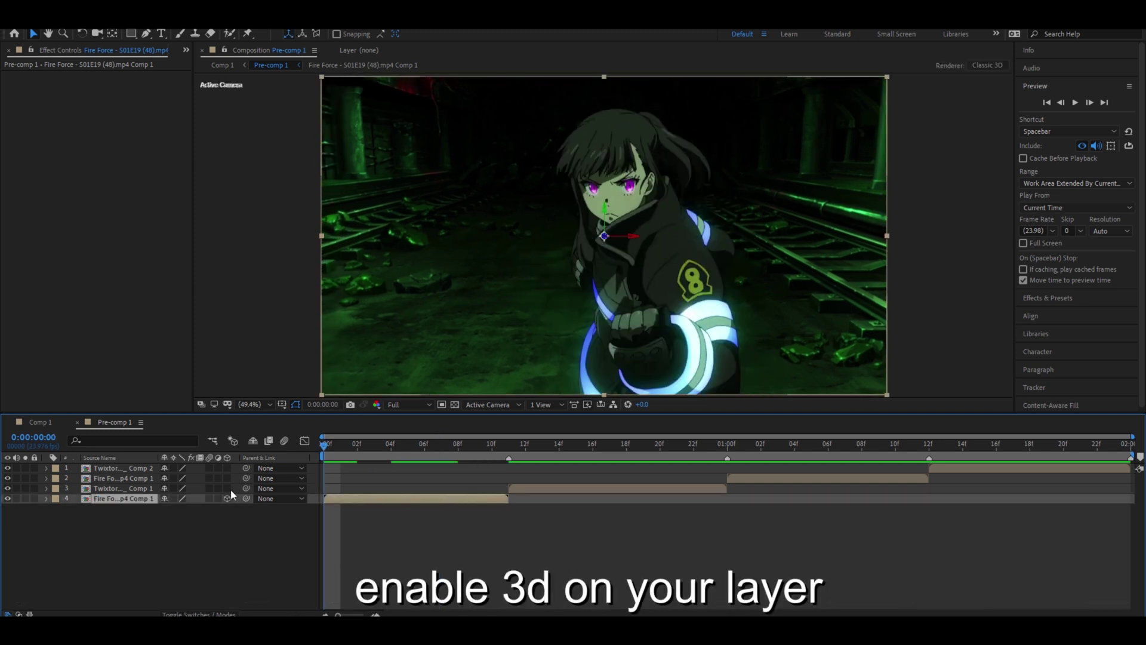
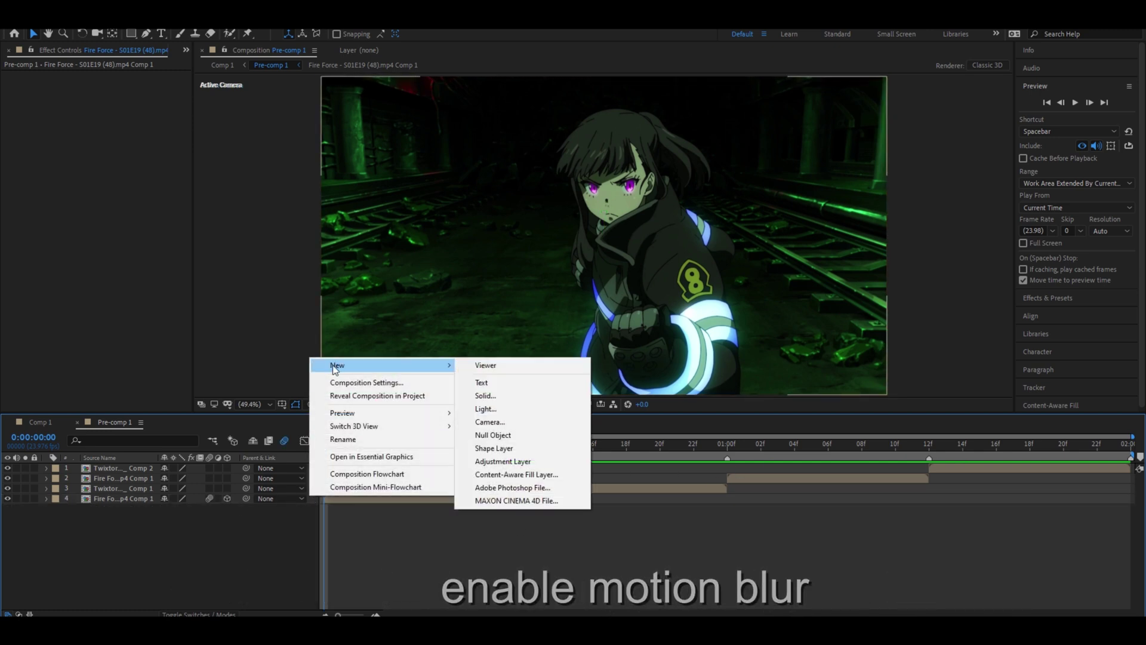
# - Add a 50mm two-node camera, move it above the bottom clip and trim it to the clip's end
pyautogui.click(492, 422)
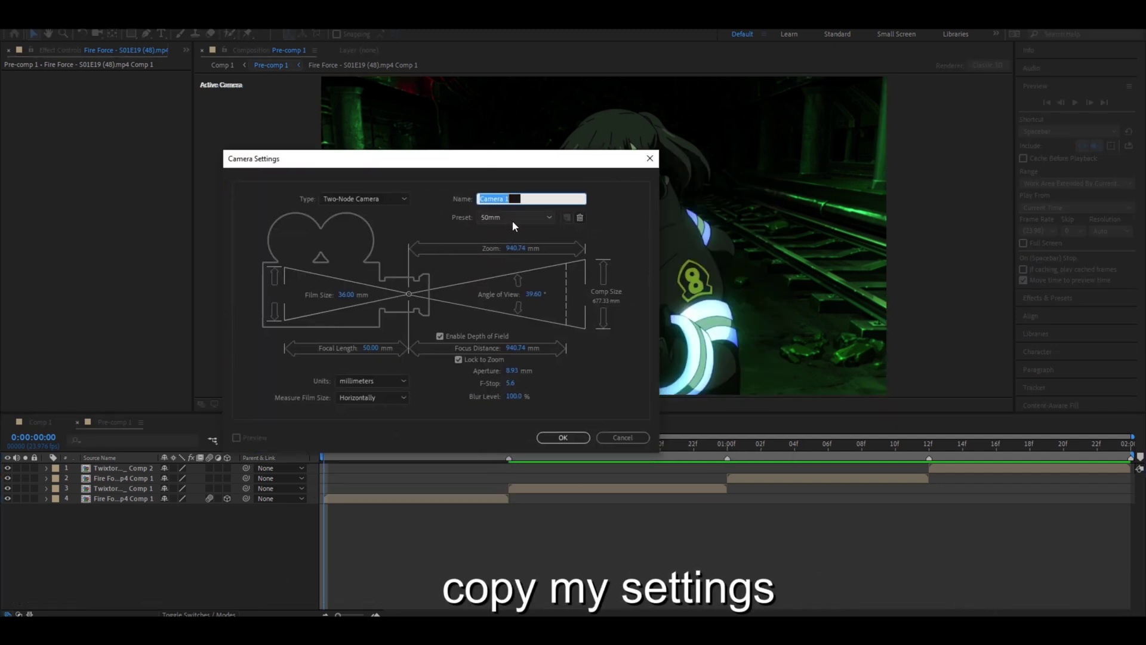
pyautogui.click(555, 438)
pyautogui.moveTo(142, 467); pyautogui.dragTo(119, 506)
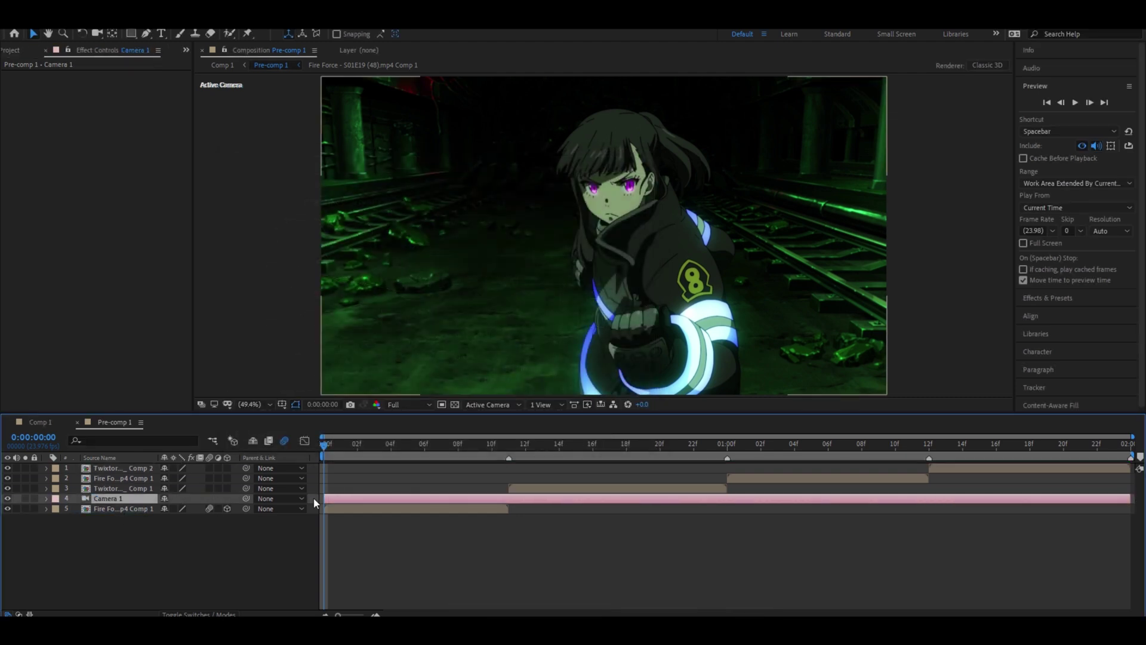
pyautogui.press('space')
pyautogui.press('space')
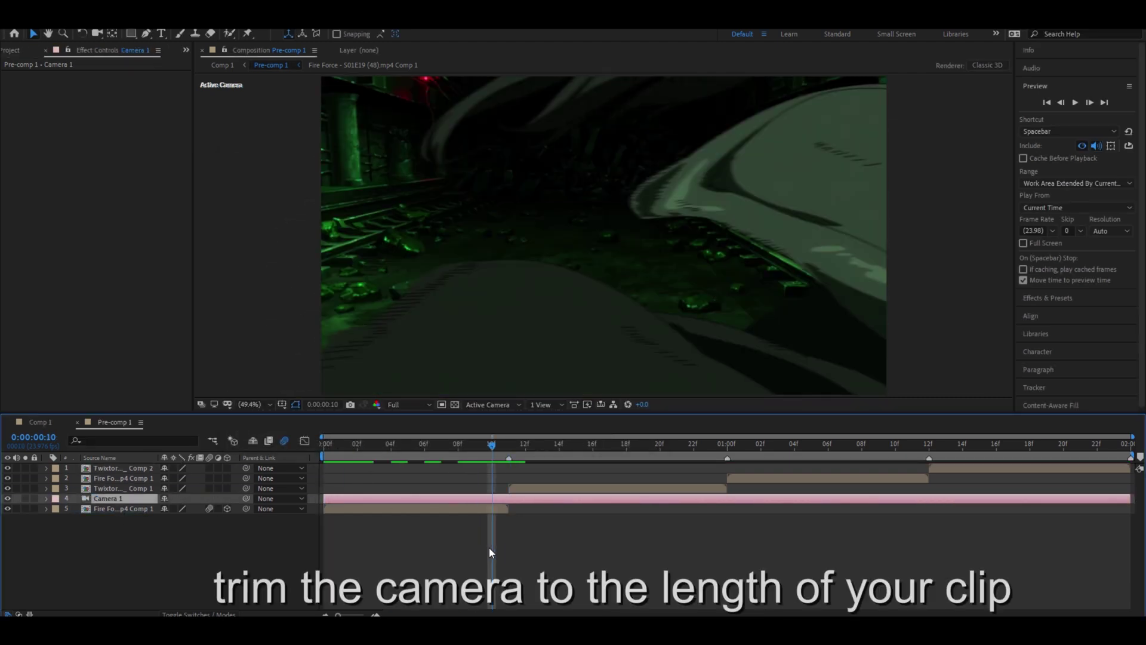
pyautogui.hotkey('alt', ']')
pyautogui.press('Home')
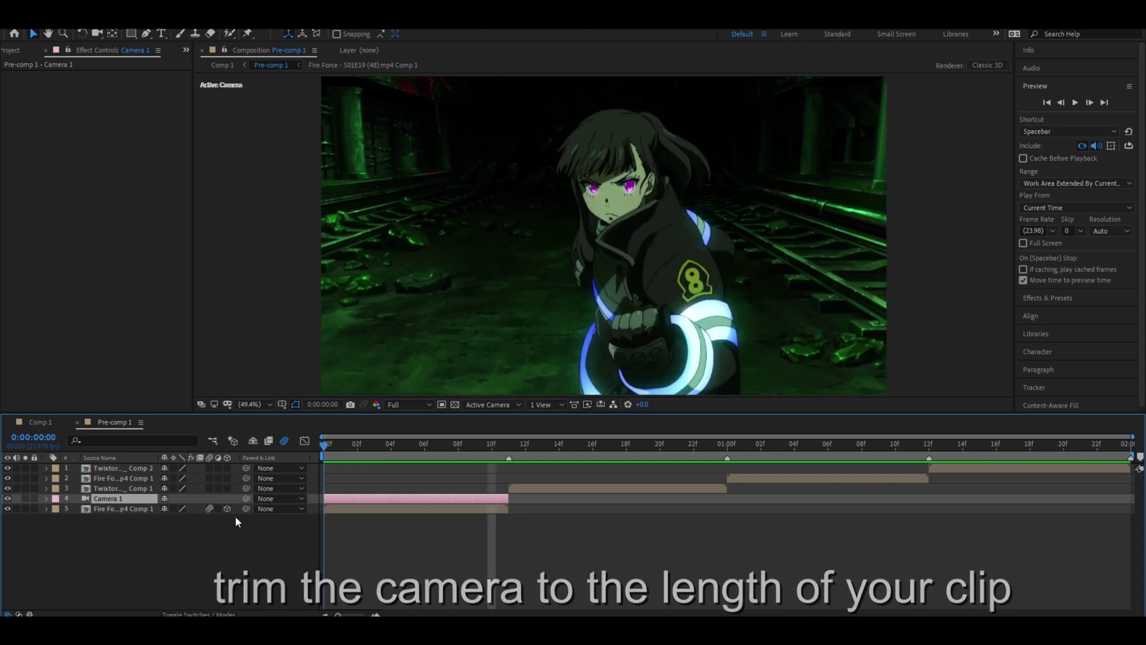
pyautogui.rightClick(310, 497)
# - Add a null object trimmed to the clip's end and duplicate it into three nulls
pyautogui.moveTo(341, 366)
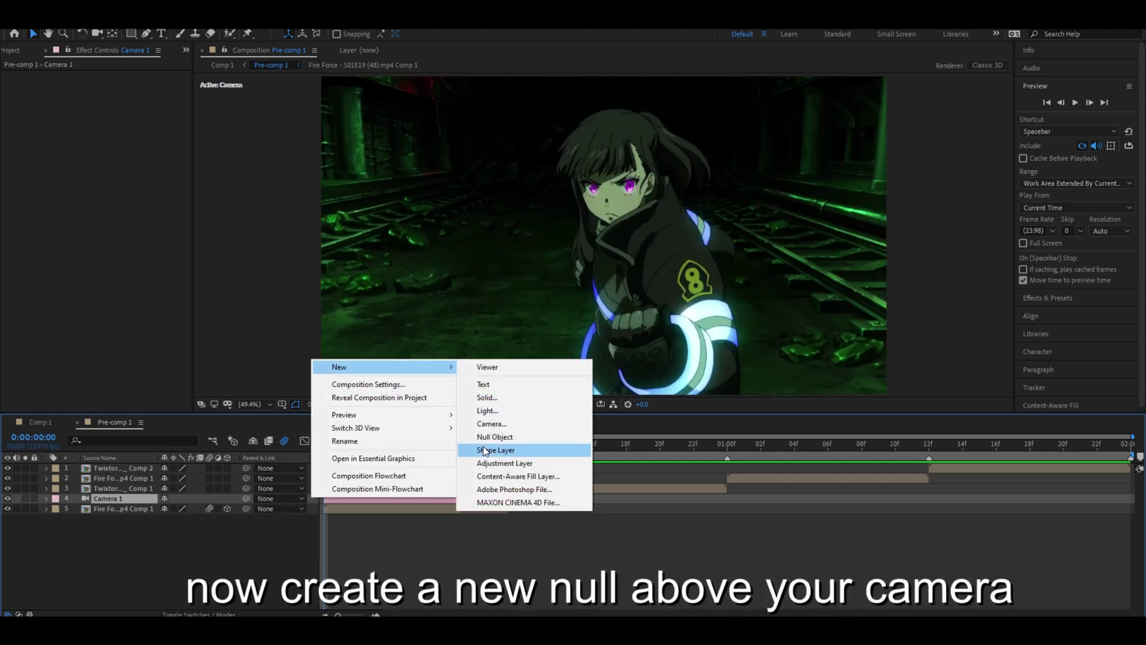
pyautogui.click(481, 446)
pyautogui.moveTo(329, 453); pyautogui.dragTo(486, 545)
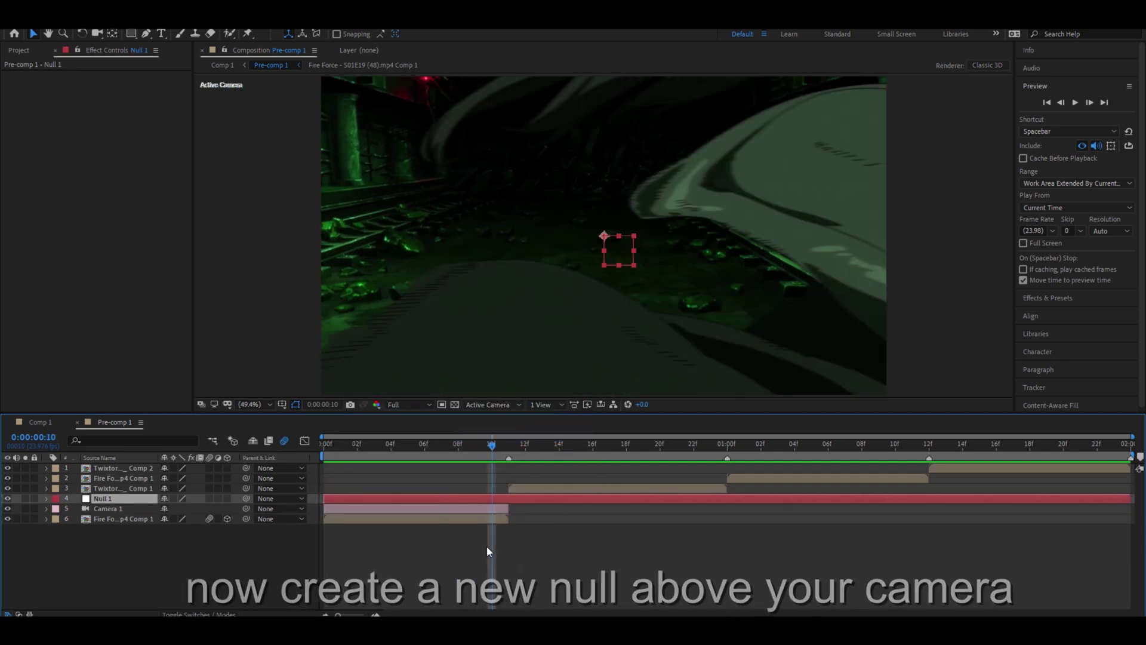
pyautogui.hotkey('alt', ']')
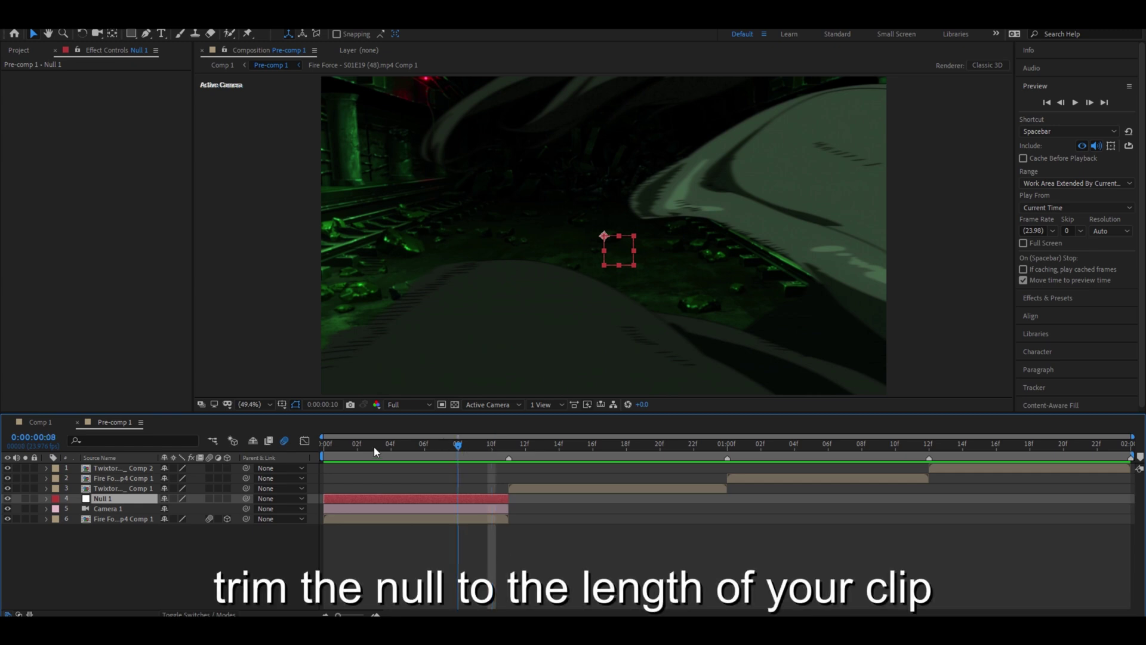
pyautogui.press('Home')
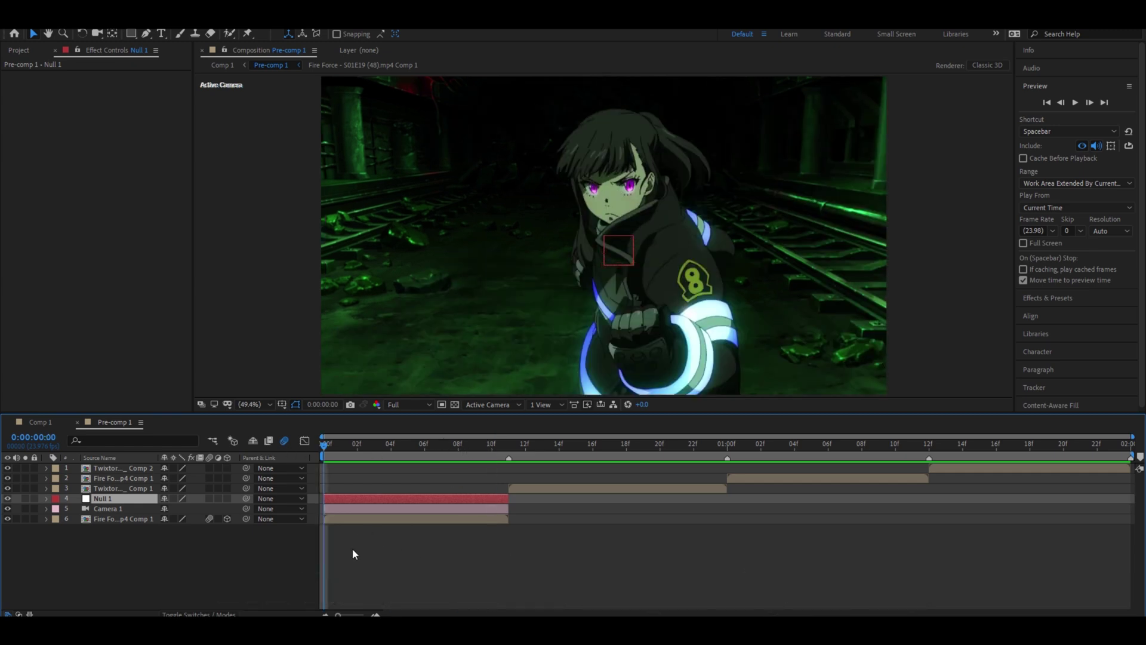
pyautogui.hotkey('ctrl', 'd')
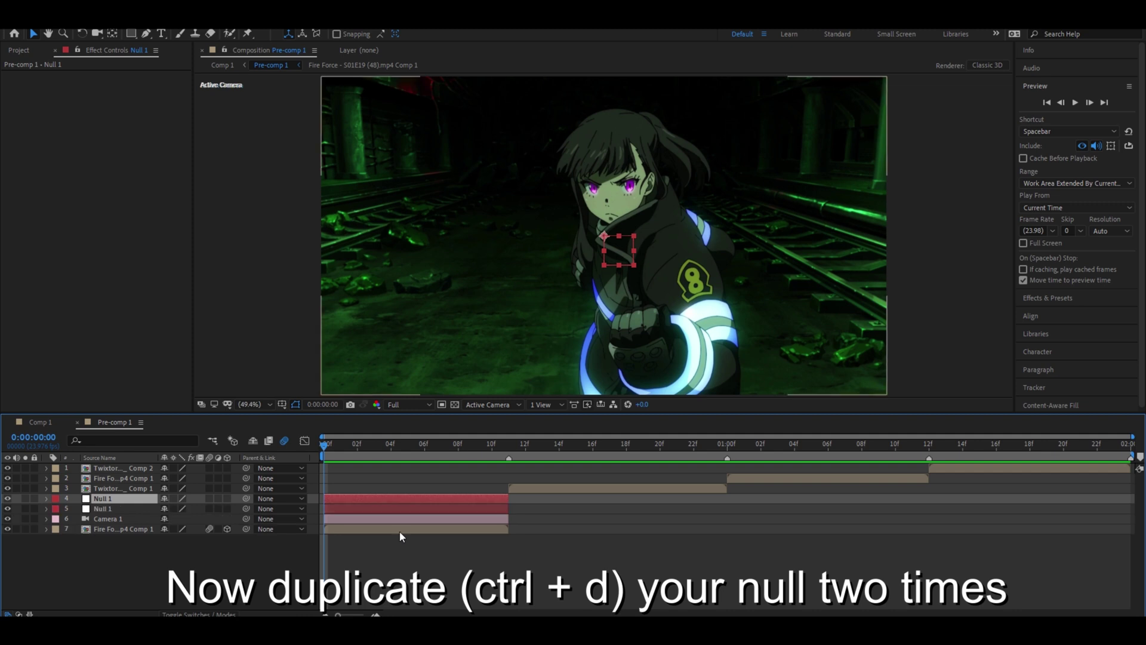
pyautogui.hotkey('ctrl', 'd')
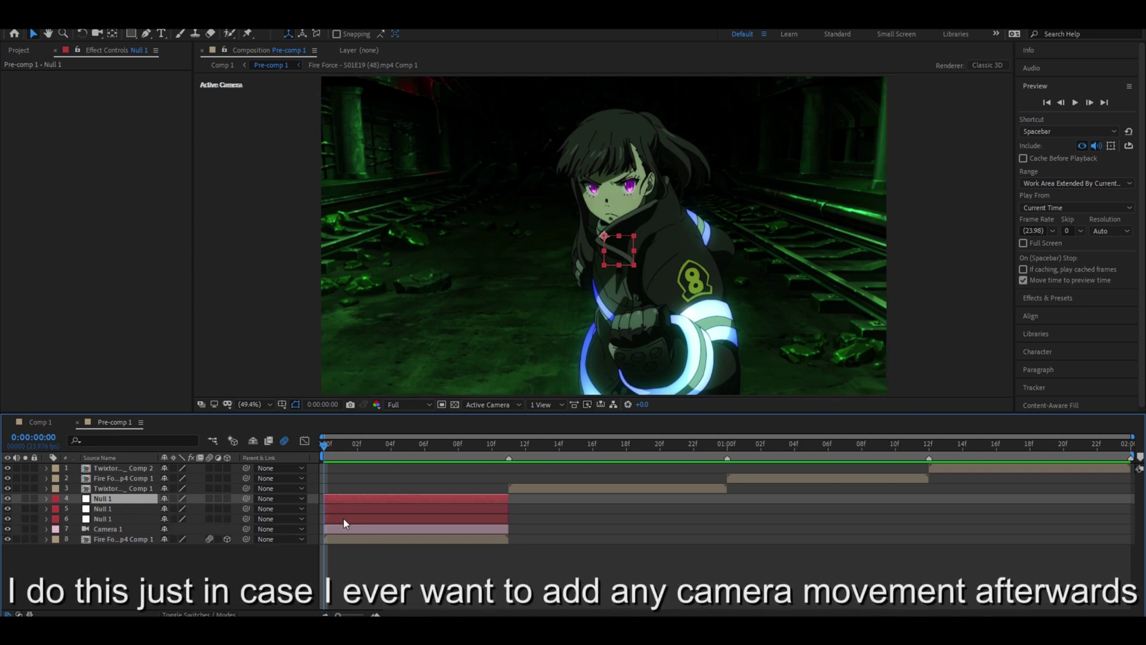
# - Turn on the 3D switch for all three null layers
pyautogui.click(343, 519)
pyautogui.click(107, 528)
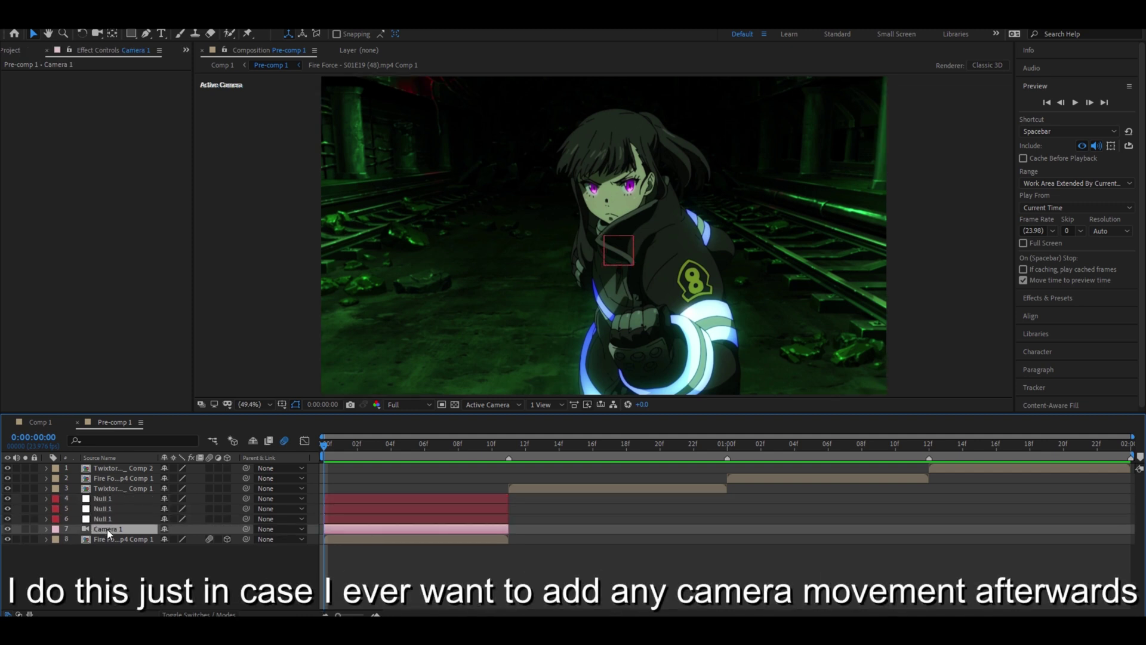
pyautogui.click(105, 518)
pyautogui.keyDown('shift'); pyautogui.click(105, 499); pyautogui.keyUp('shift')
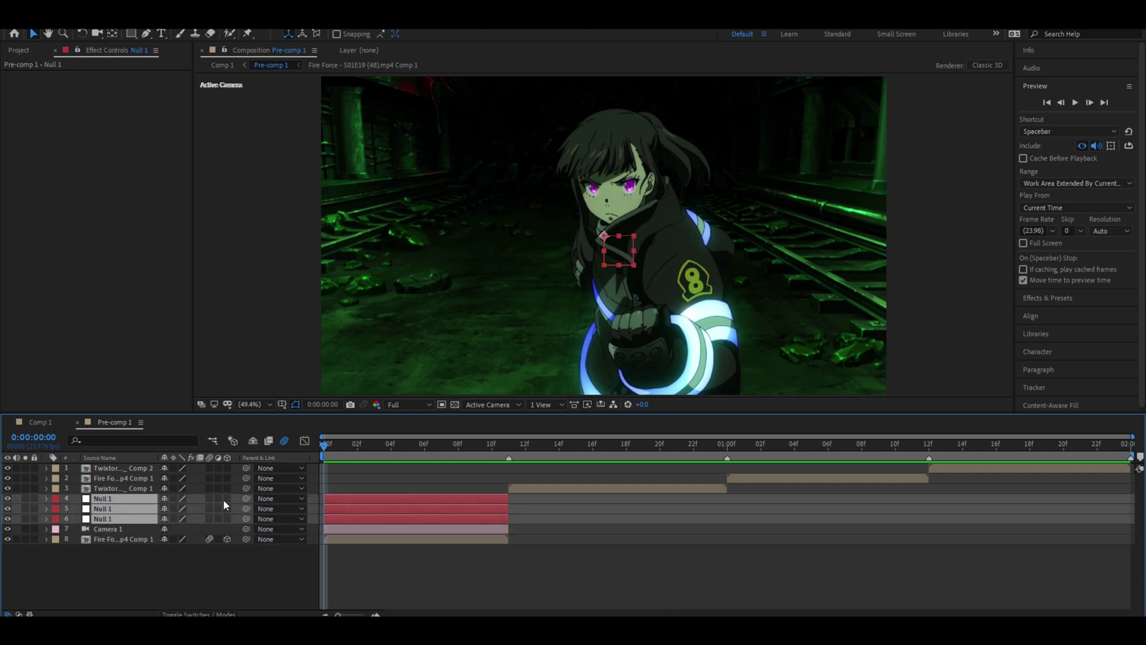
pyautogui.click(227, 498)
pyautogui.click(392, 556)
pyautogui.click(341, 502)
pyautogui.click(336, 527)
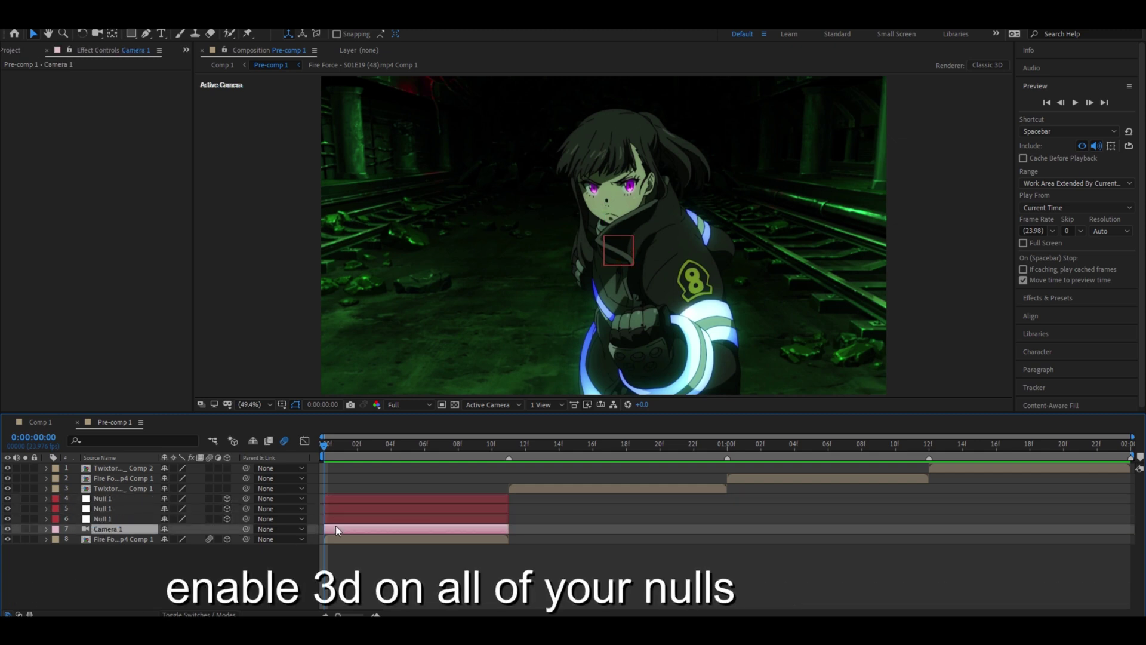
pyautogui.click(336, 519)
pyautogui.click(122, 499)
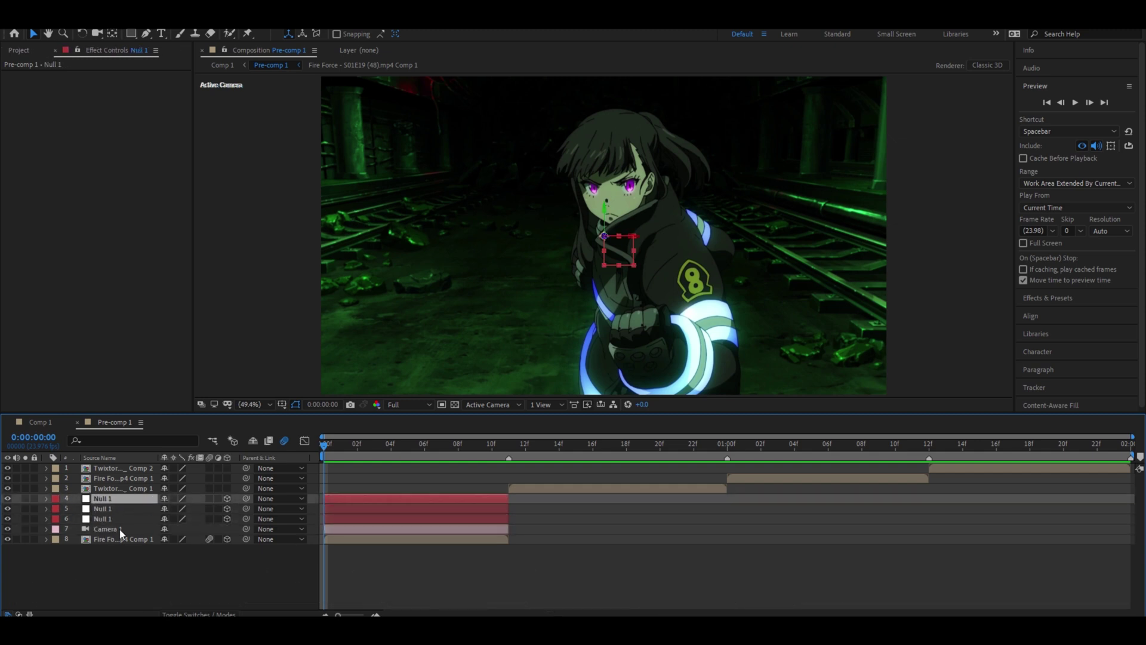
pyautogui.click(120, 529)
# - Parent the camera to the bottom null and chain each null to the one above it
pyautogui.moveTo(245, 529); pyautogui.dragTo(110, 518)
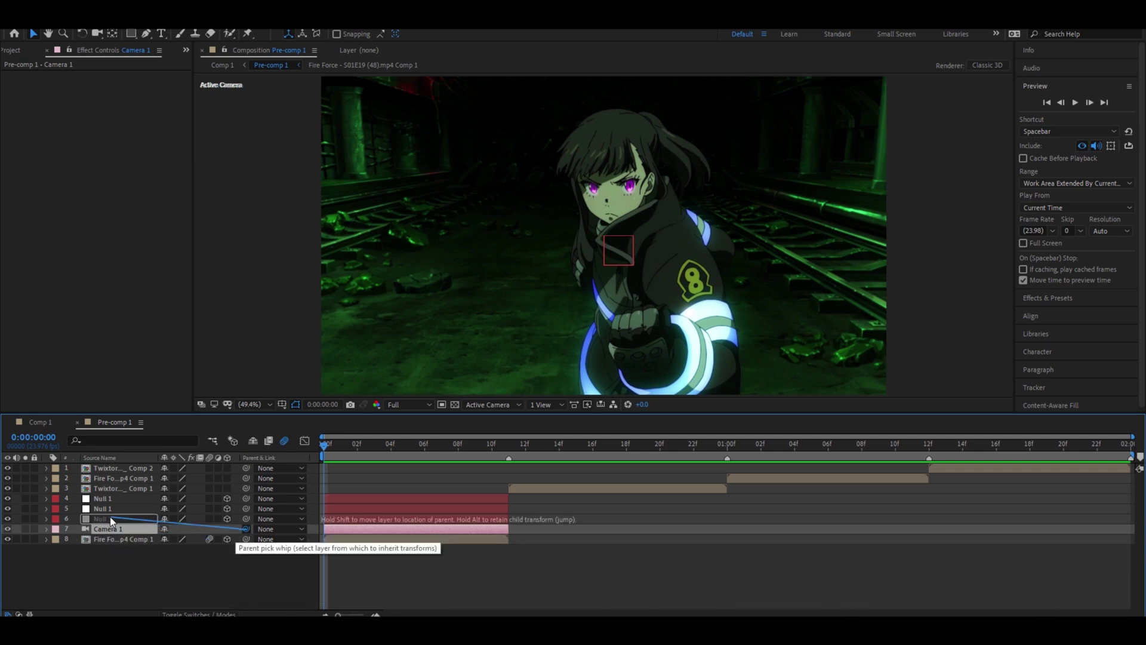
pyautogui.moveTo(110, 517); pyautogui.dragTo(110, 517)
pyautogui.moveTo(245, 518); pyautogui.dragTo(122, 509)
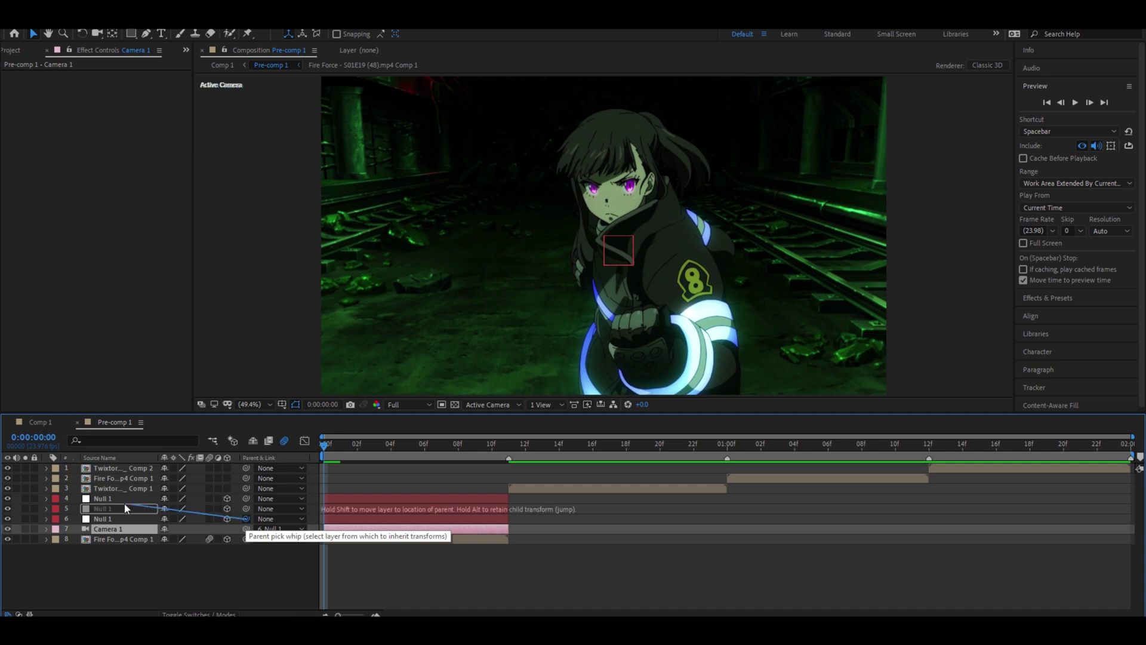
pyautogui.moveTo(242, 507); pyautogui.dragTo(113, 499)
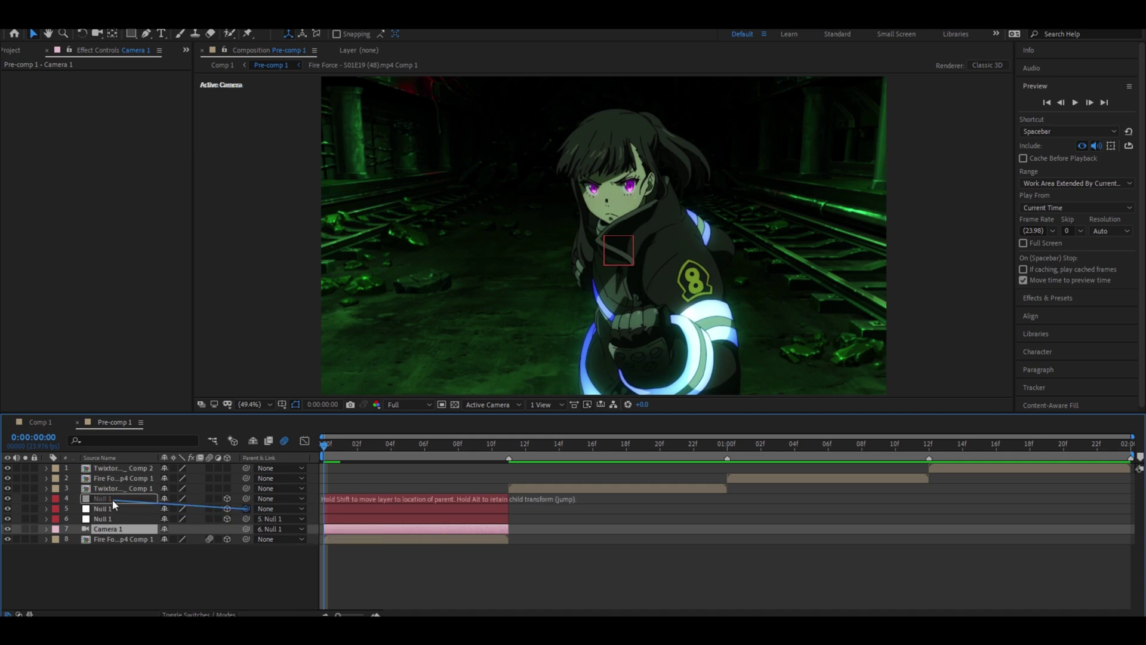
pyautogui.click(339, 518)
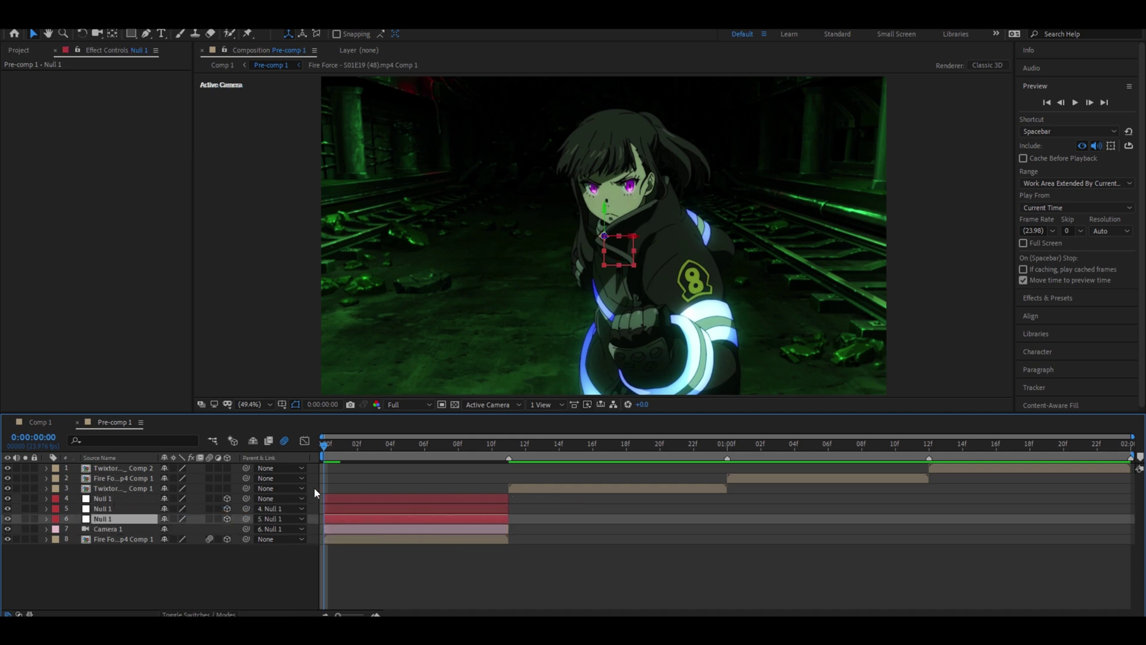
pyautogui.moveTo(324, 453); pyautogui.dragTo(420, 446)
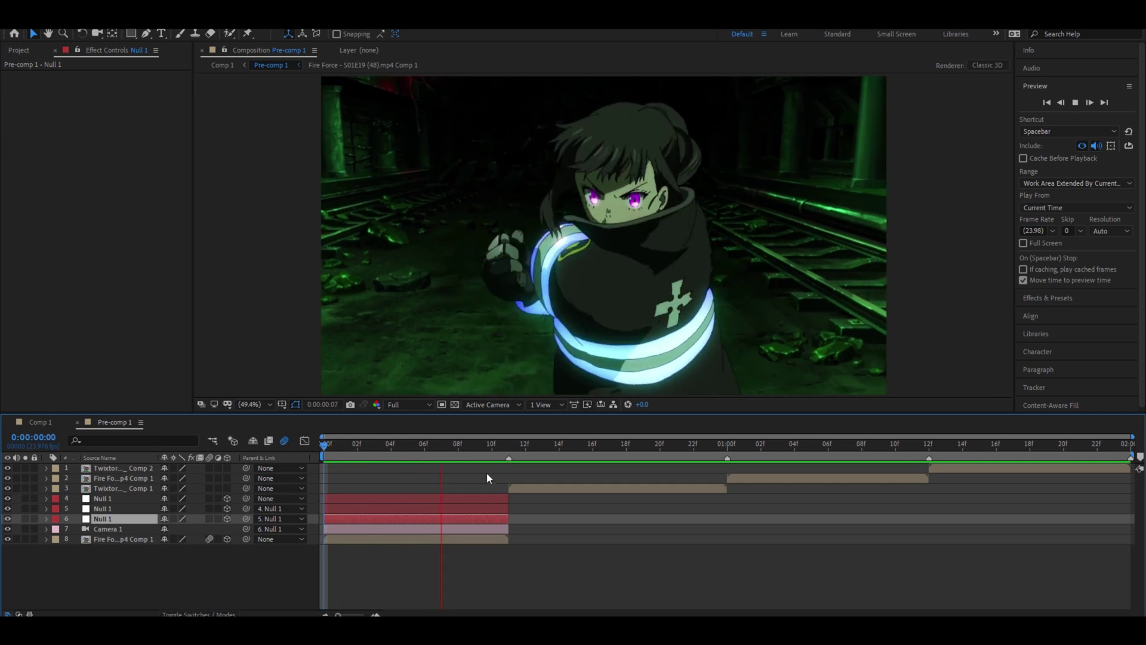
pyautogui.moveTo(420, 447); pyautogui.dragTo(326, 449)
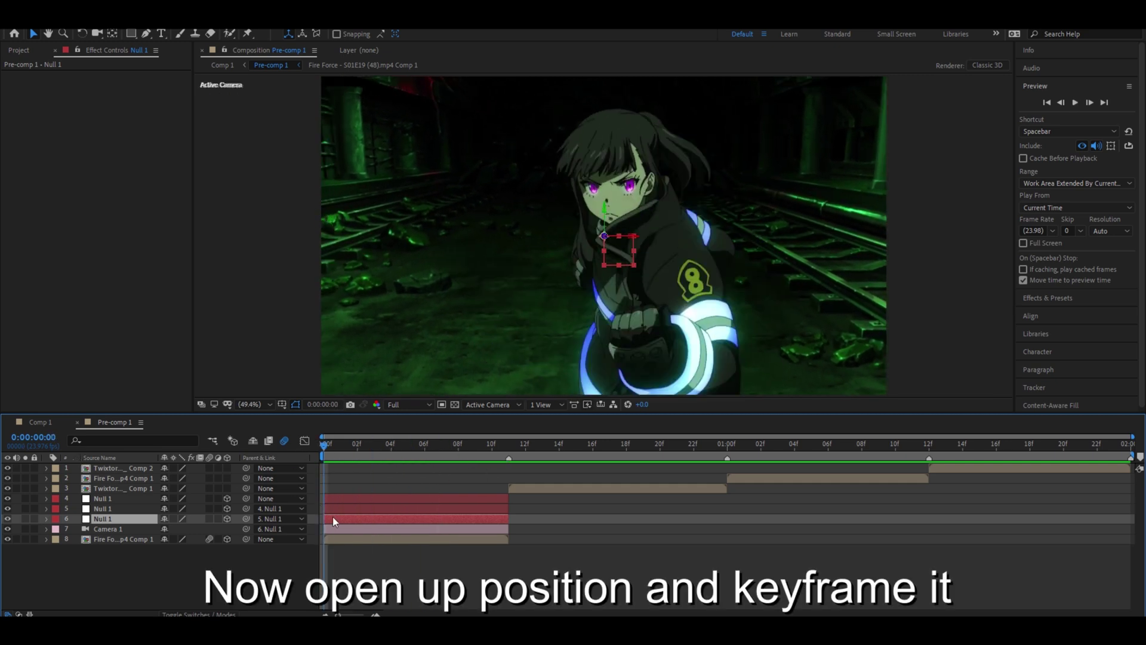
# - Set the bottom null's Z position to 1800 and slide its Position keyframe to about frame 7
pyautogui.press('p')
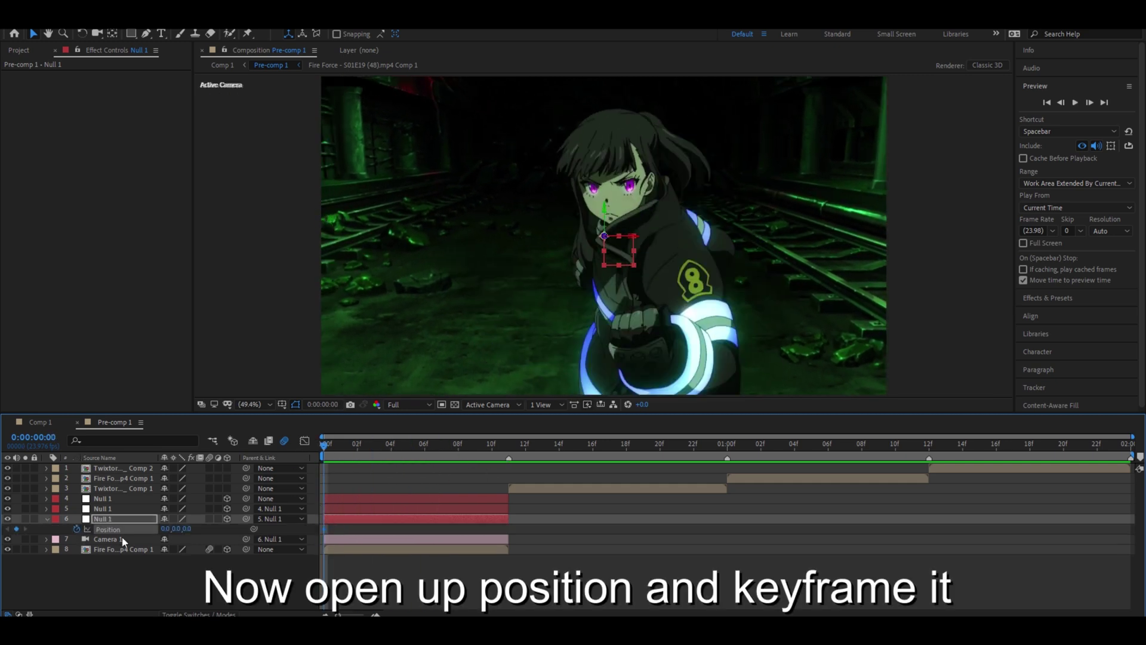
pyautogui.moveTo(325, 532)
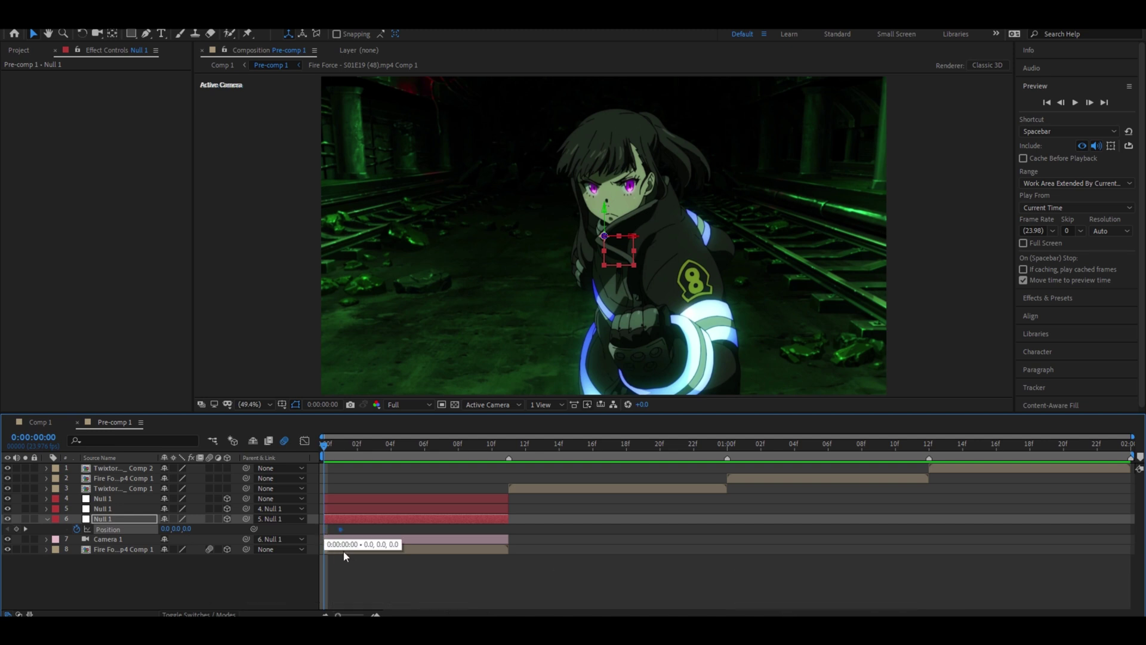
pyautogui.moveTo(344, 556); pyautogui.dragTo(372, 568)
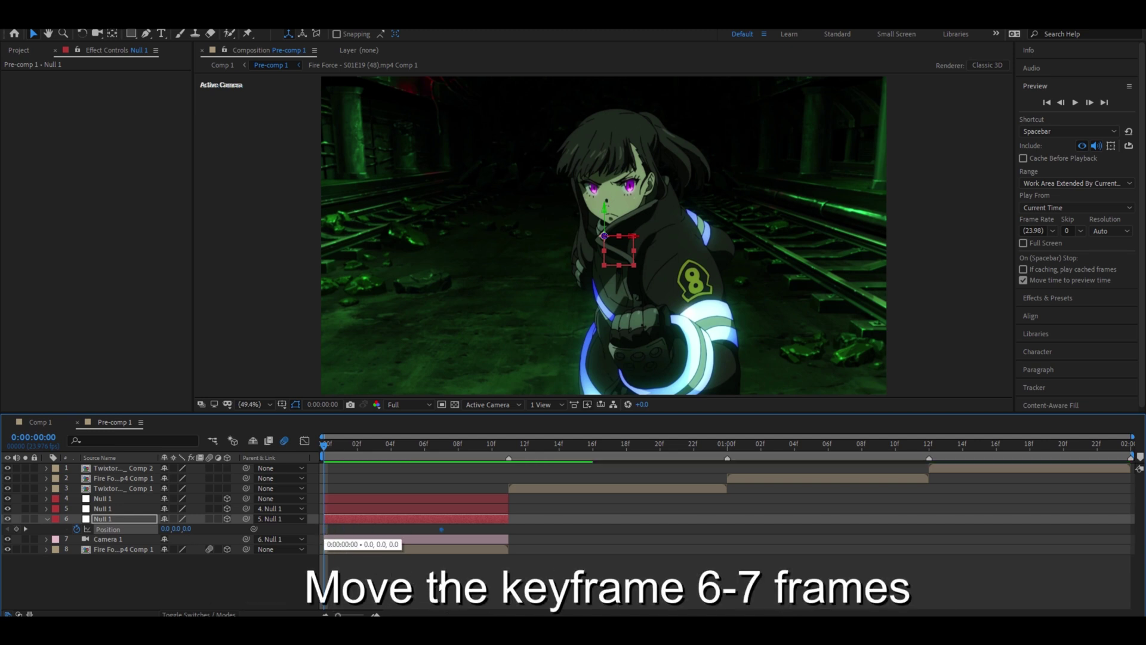
pyautogui.click(193, 529)
pyautogui.write('1800')
pyautogui.press('Return')
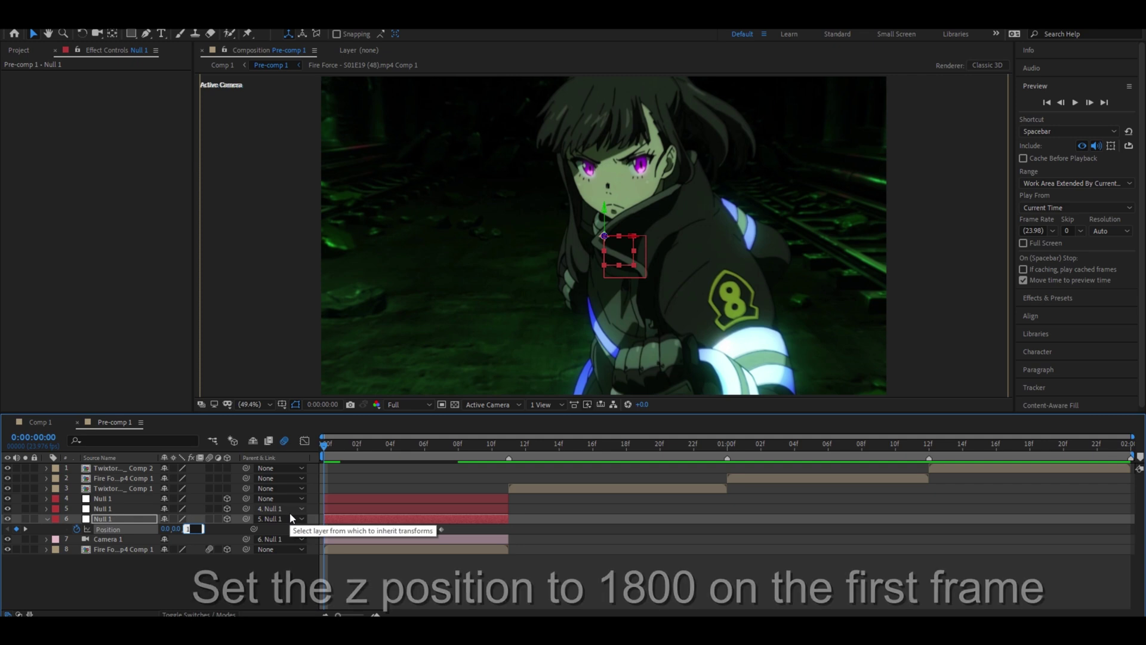
pyautogui.click(443, 529)
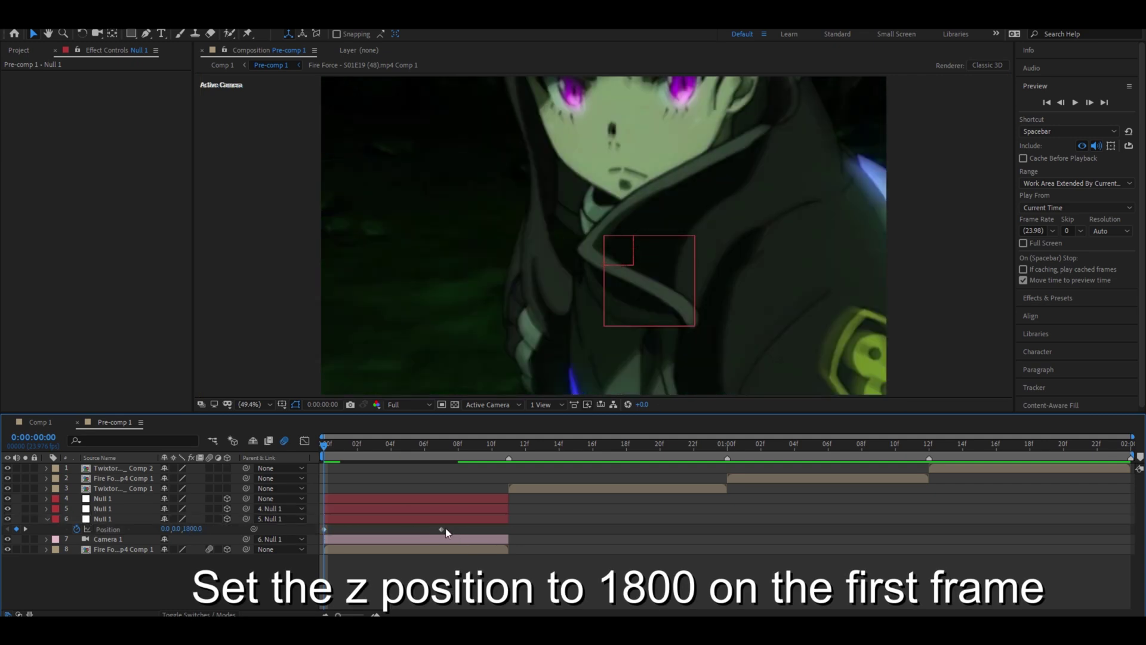
pyautogui.click(339, 531)
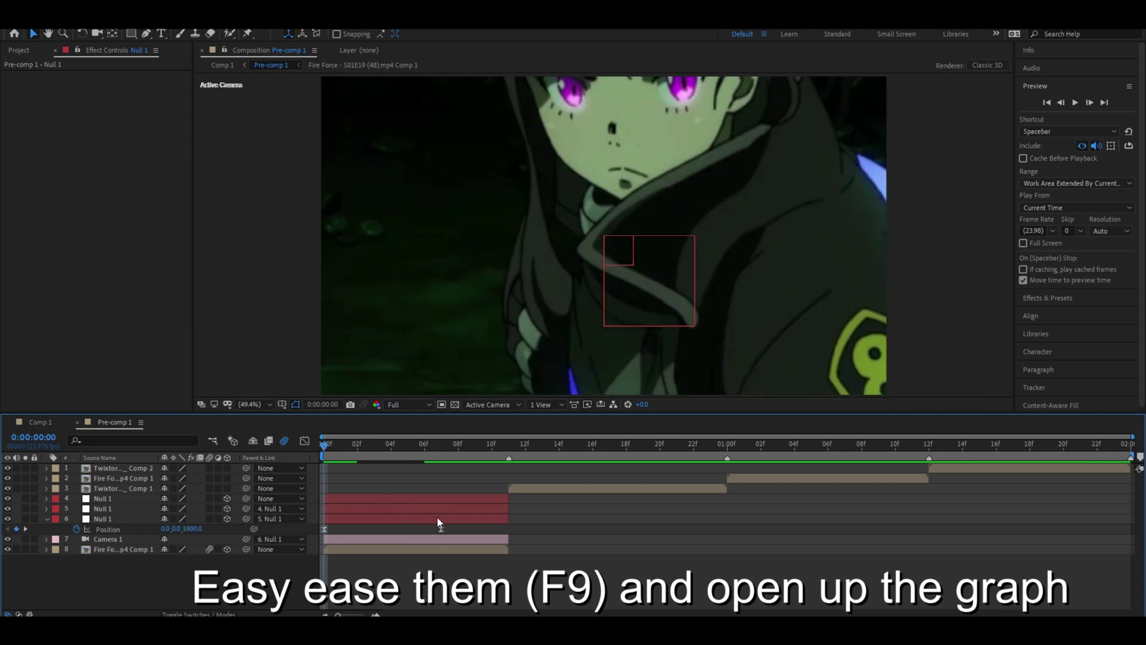
pyautogui.click(324, 529)
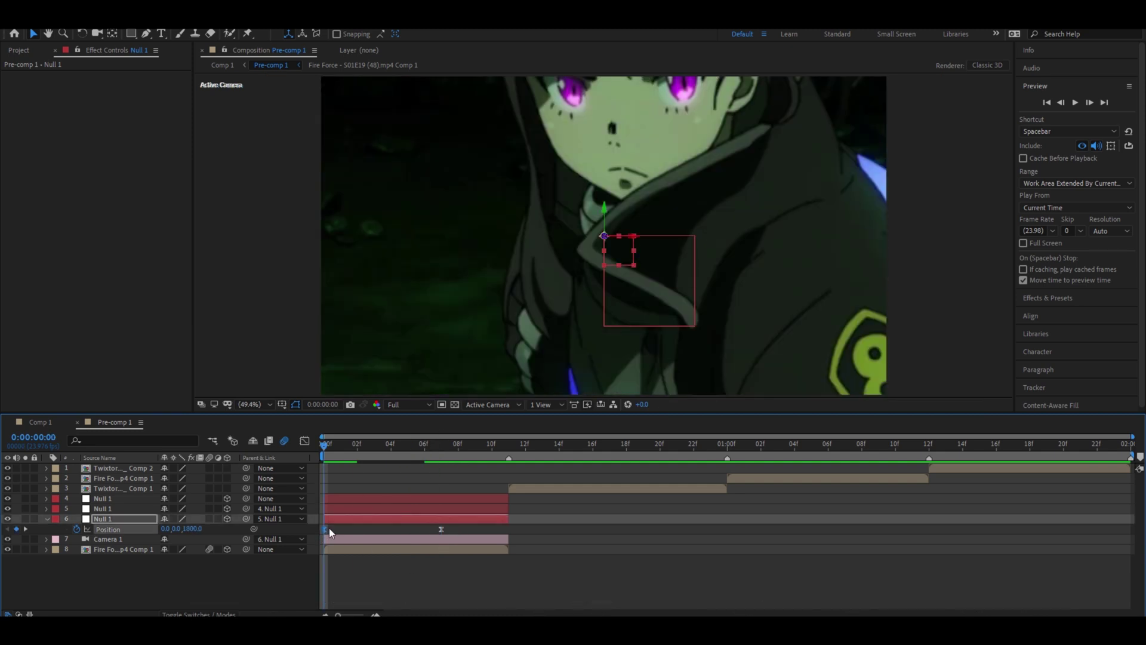
# - Shape the speed graph so the zoom starts fast and decelerates, then play the clip back
pyautogui.click(304, 442)
pyautogui.click(607, 601)
pyautogui.click(657, 486)
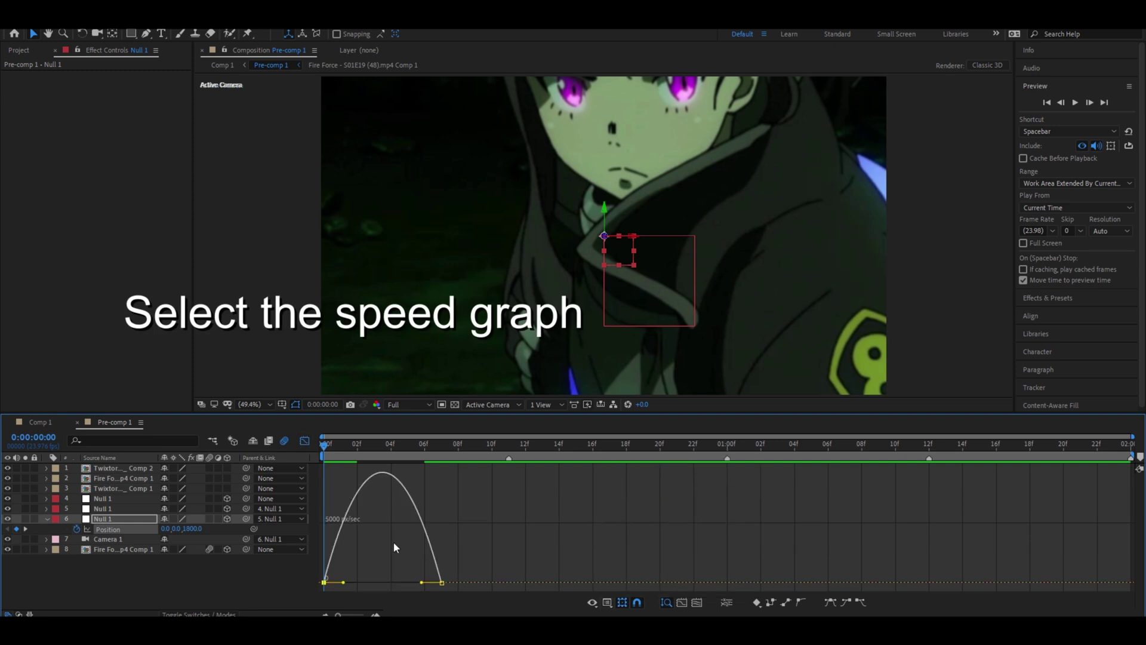
pyautogui.moveTo(344, 583); pyautogui.dragTo(325, 552)
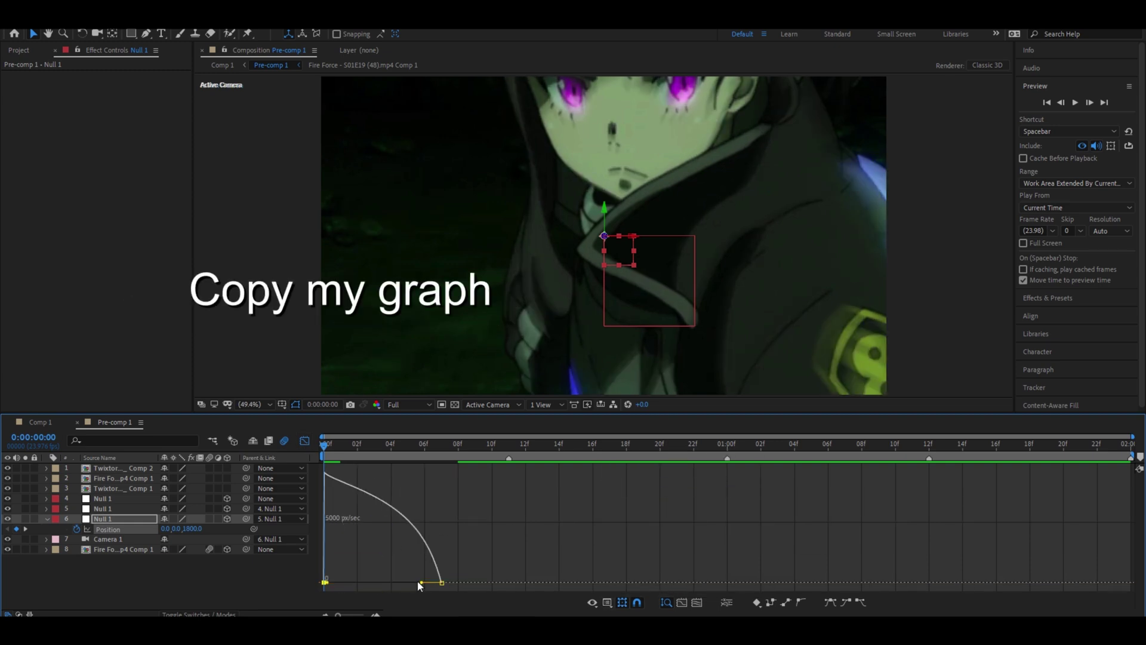
pyautogui.moveTo(421, 582); pyautogui.dragTo(382, 581)
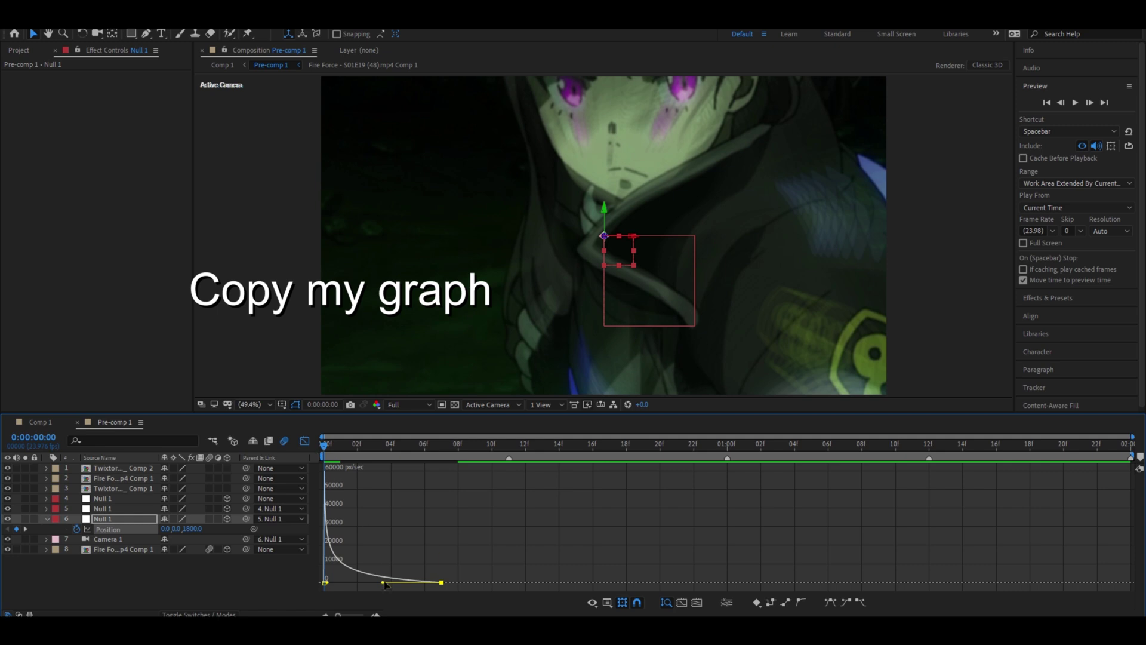
pyautogui.click(458, 445)
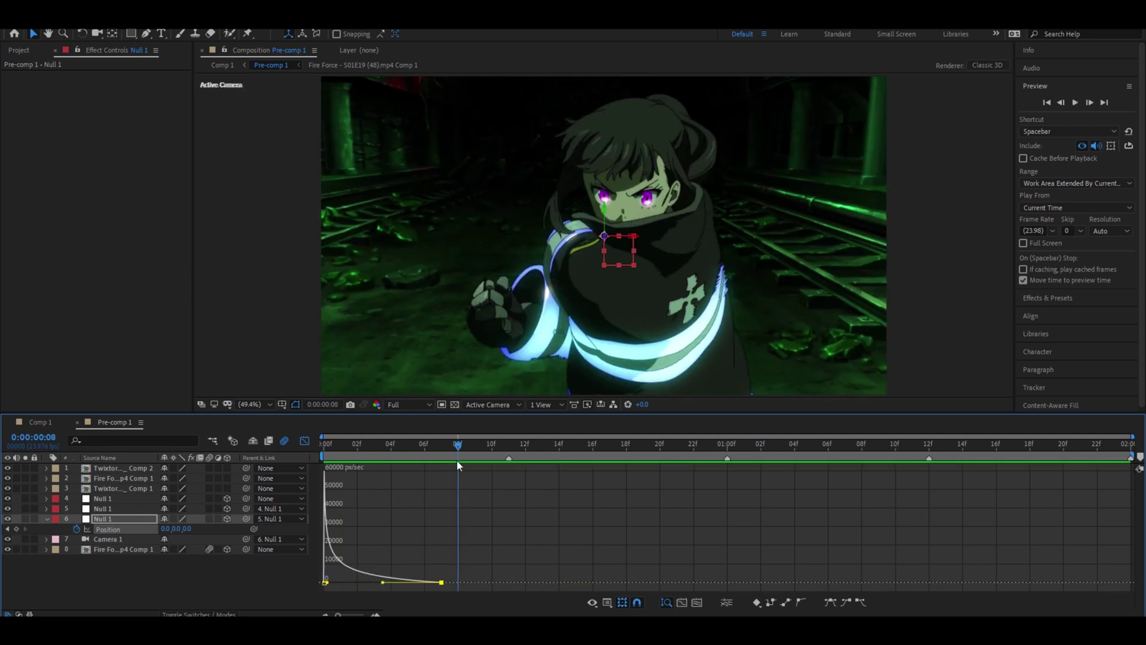
pyautogui.moveTo(325, 444); pyautogui.dragTo(155, 431)
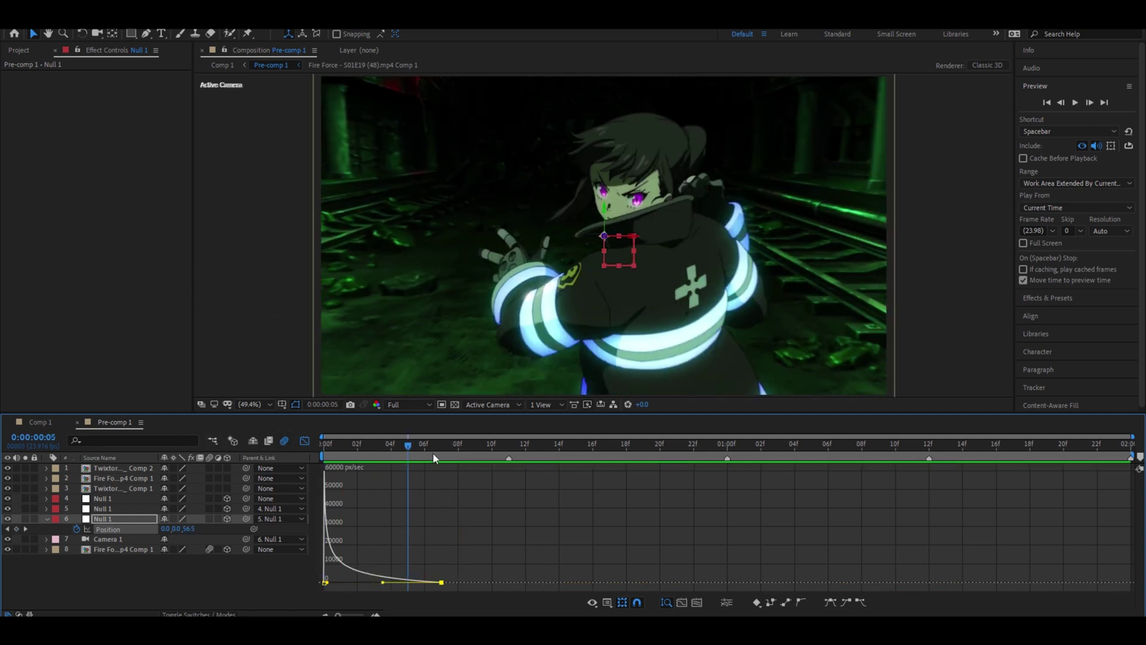
pyautogui.press('space')
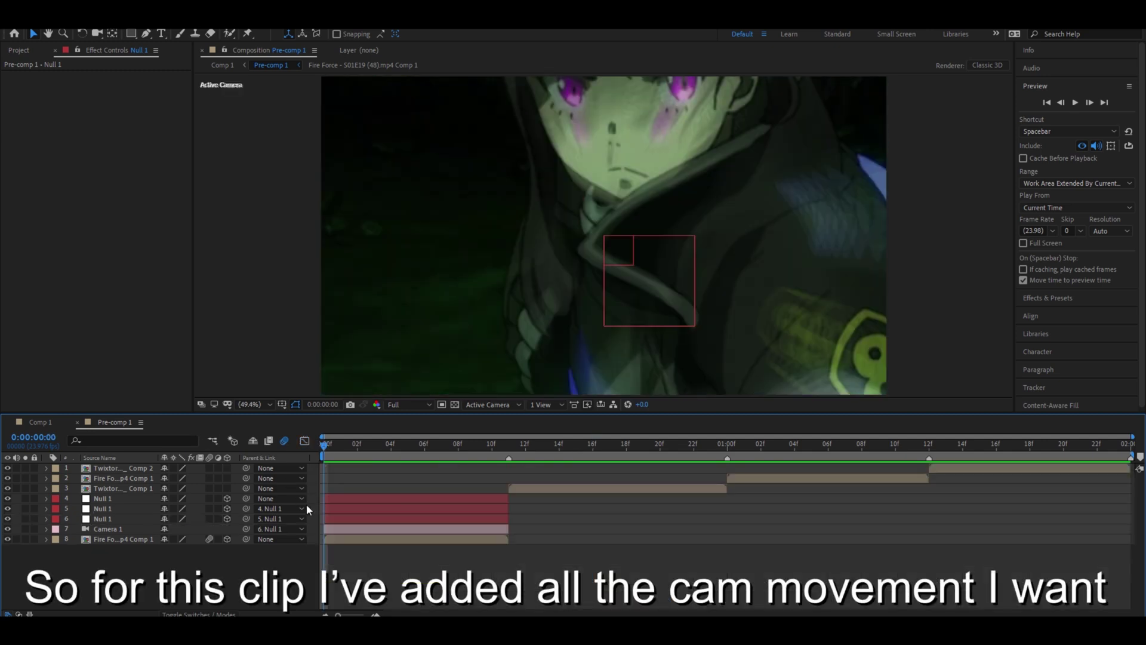
# - Precompose all of the first clip's layers into Pre-comp 2, moving all attributes
pyautogui.press('space')
pyautogui.click(343, 498)
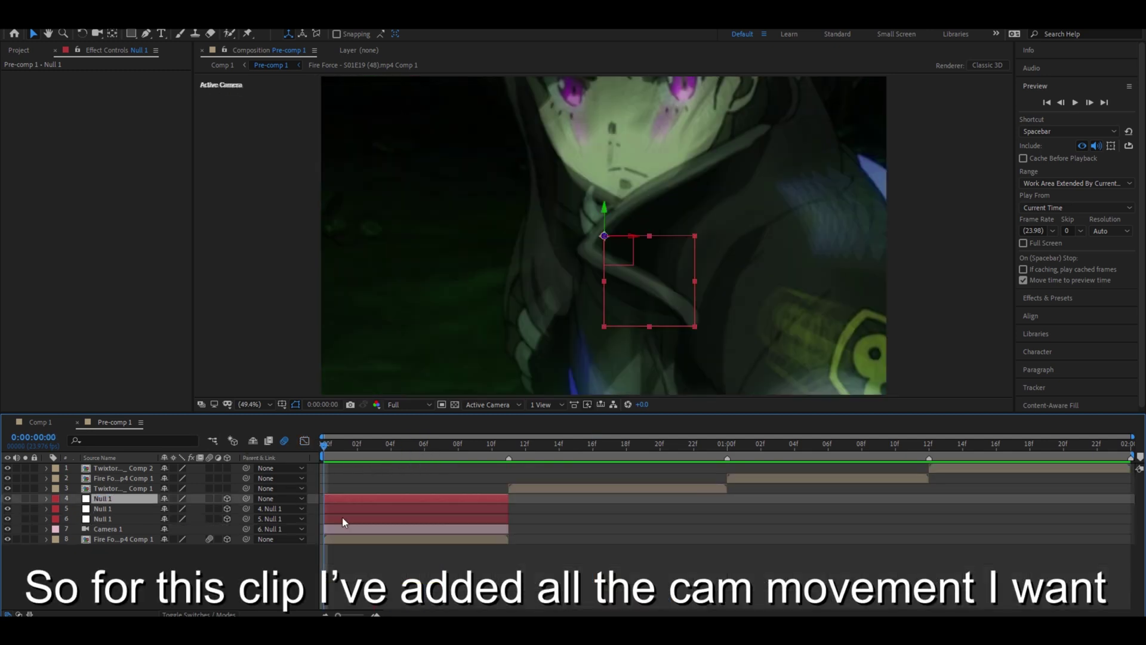
pyautogui.hotkey('ctrl', 'a')
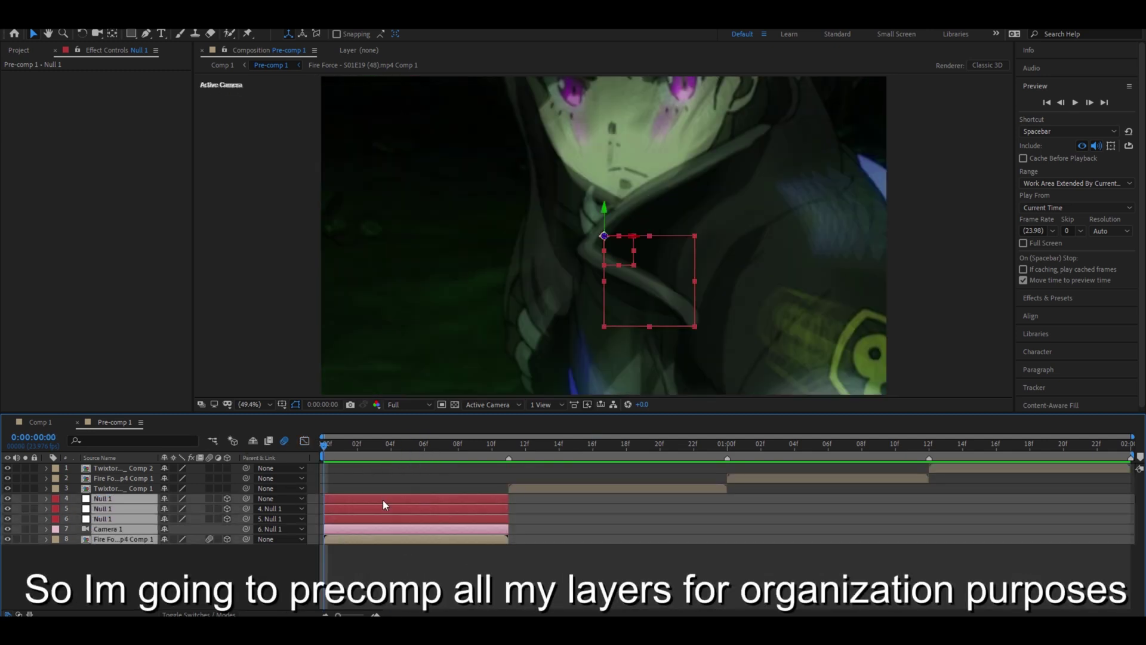
pyautogui.hotkey('ctrl', 'shift', 'c')
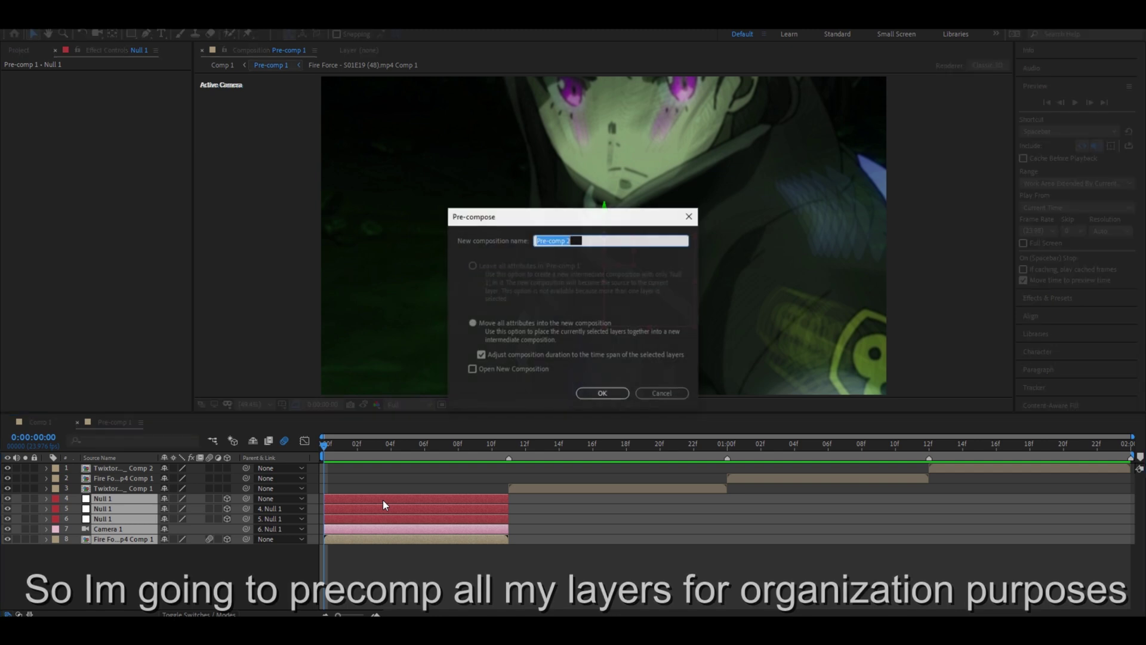
pyautogui.click(484, 322)
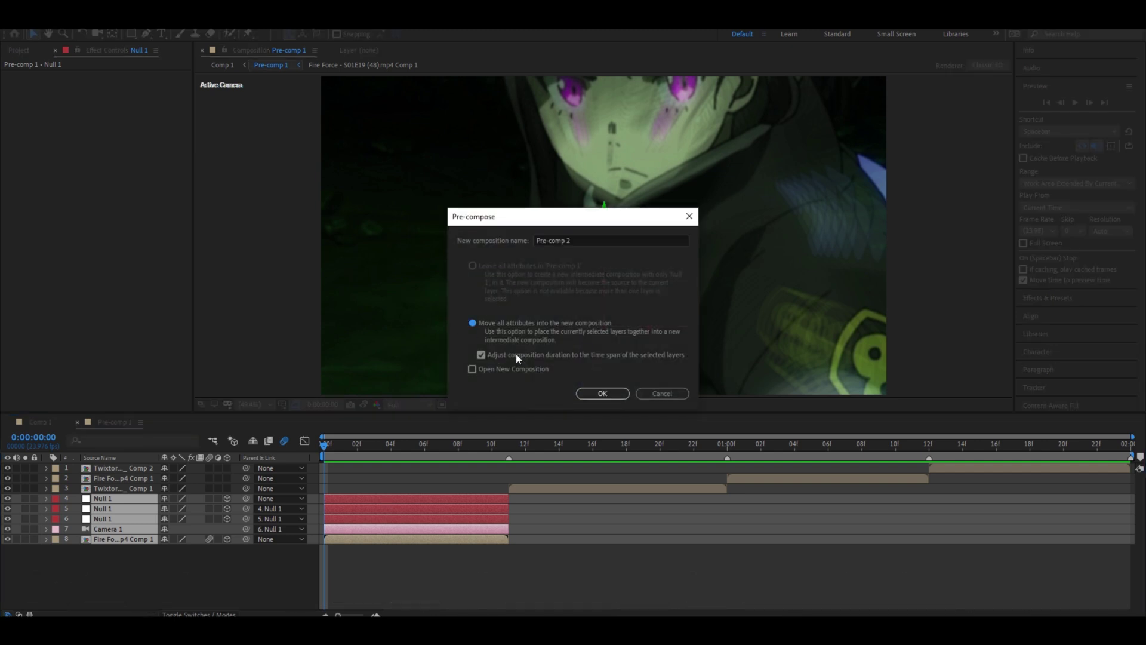
pyautogui.click(599, 393)
# - Make the next Twixtor clip a 3D layer and apply Motion Tile to it
pyautogui.click(513, 488)
pyautogui.press('i')
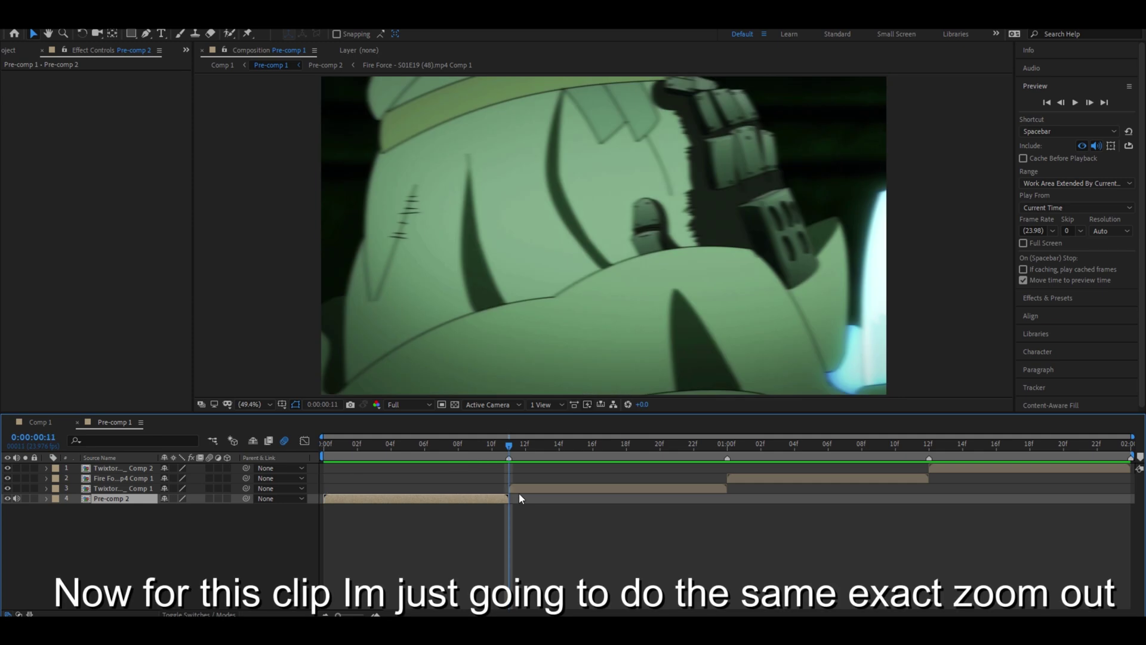
pyautogui.click(227, 488)
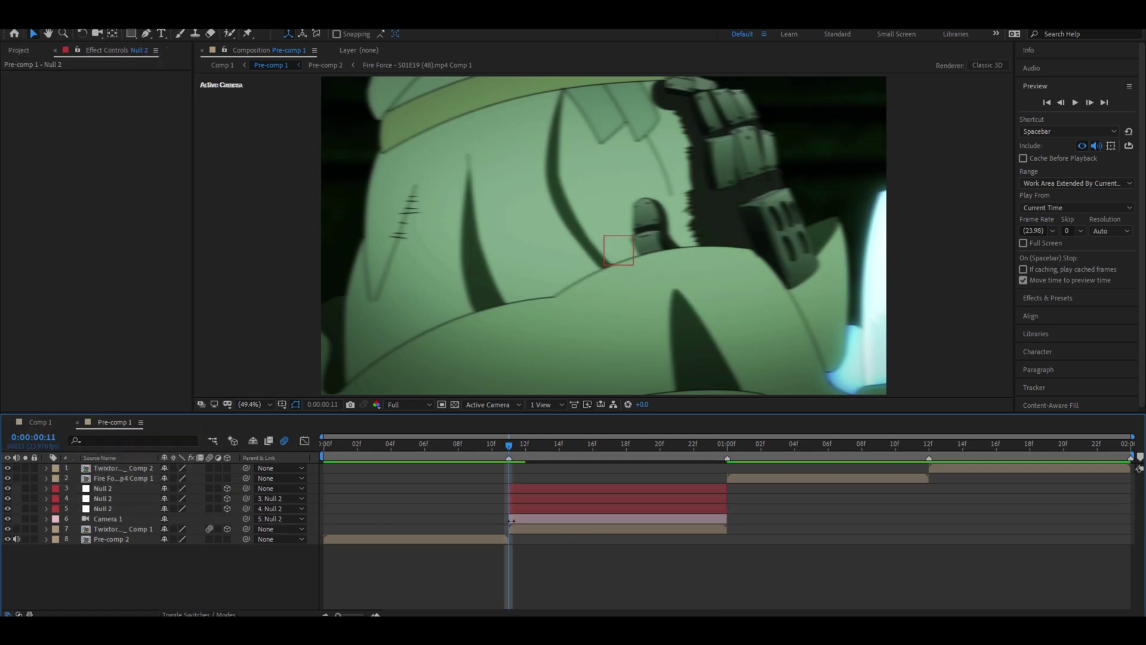
pyautogui.write('motion')
pyautogui.click(532, 516)
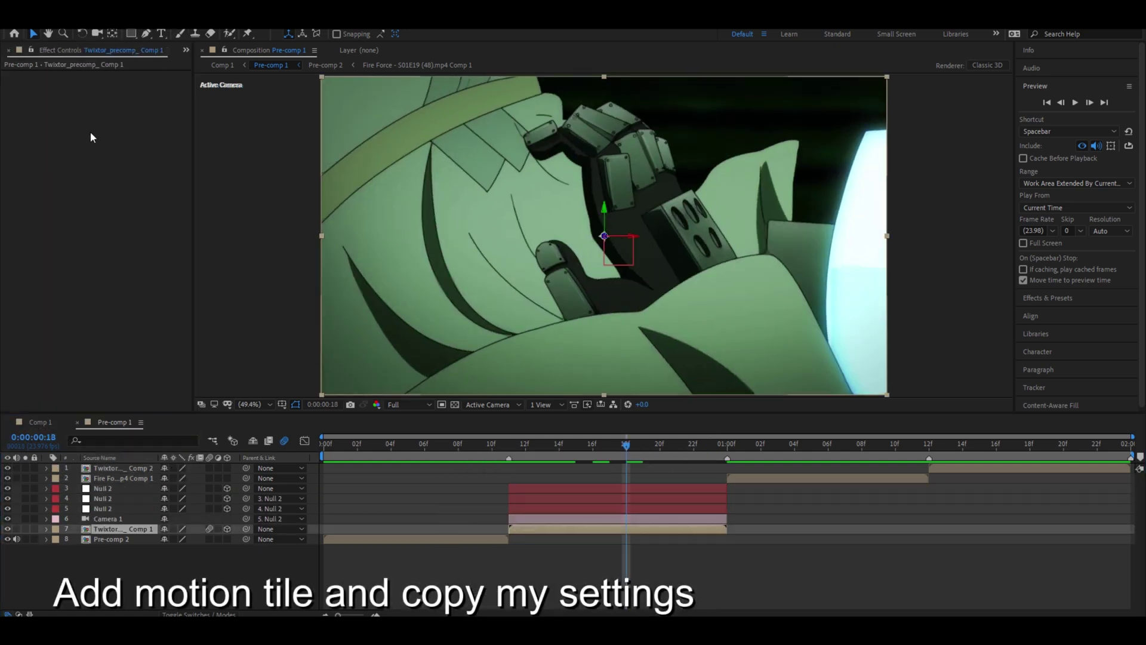
# - Set Motion Tile's Output Width and Output Height to 400
pyautogui.click(114, 115)
pyautogui.write('40')
pyautogui.press('Return')
pyautogui.click(112, 115)
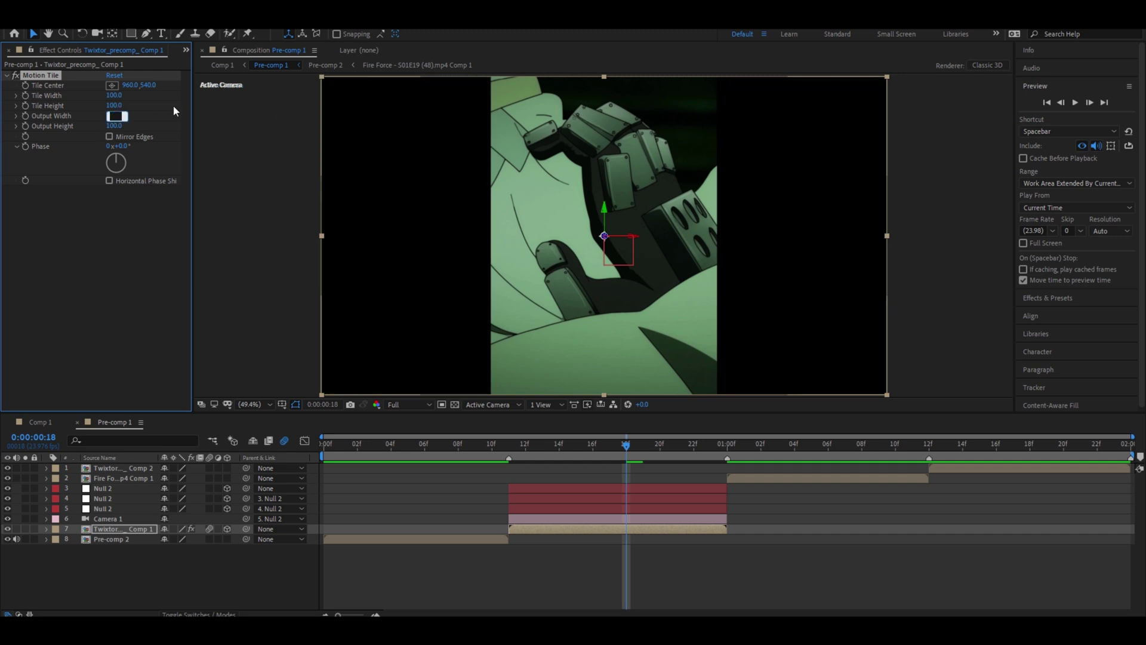
pyautogui.write('400')
pyautogui.press('Return')
pyautogui.click(114, 126)
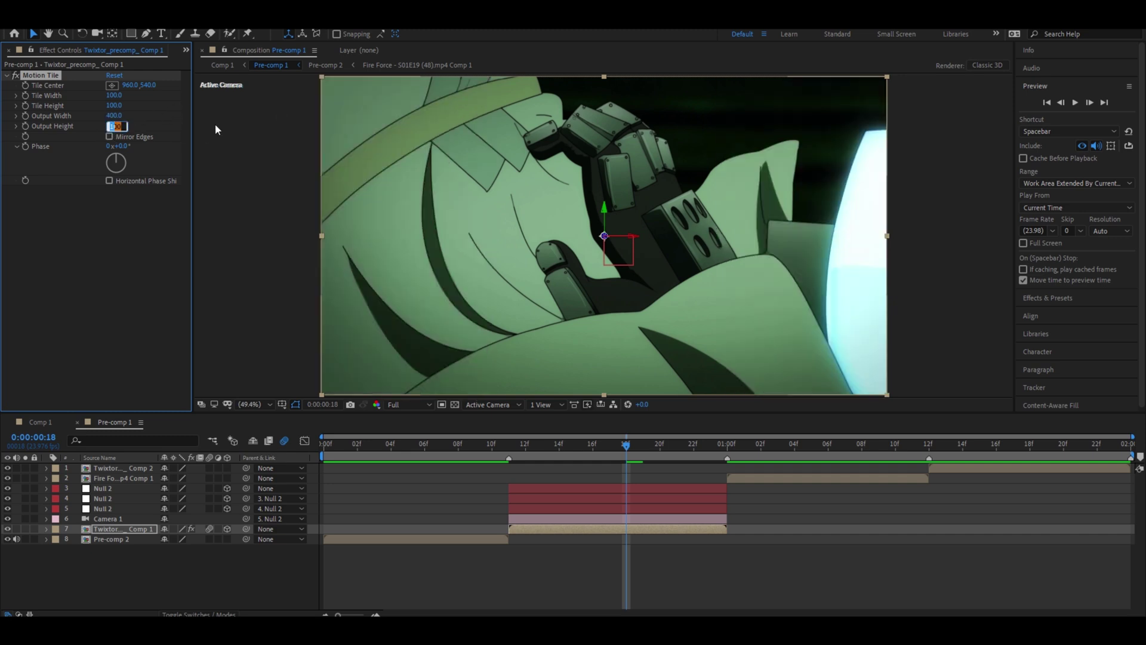
pyautogui.write('400')
pyautogui.press('Return')
# - Check the lower Null 2's Position keyframes, then reveal the top Null 2's Position at frame 23
pyautogui.click(621, 509)
pyautogui.press('u')
pyautogui.press('j')
pyautogui.hotkey('shift', 'F3')
pyautogui.hotkey('shift', 'F3')
pyautogui.click(625, 443)
pyautogui.click(633, 490)
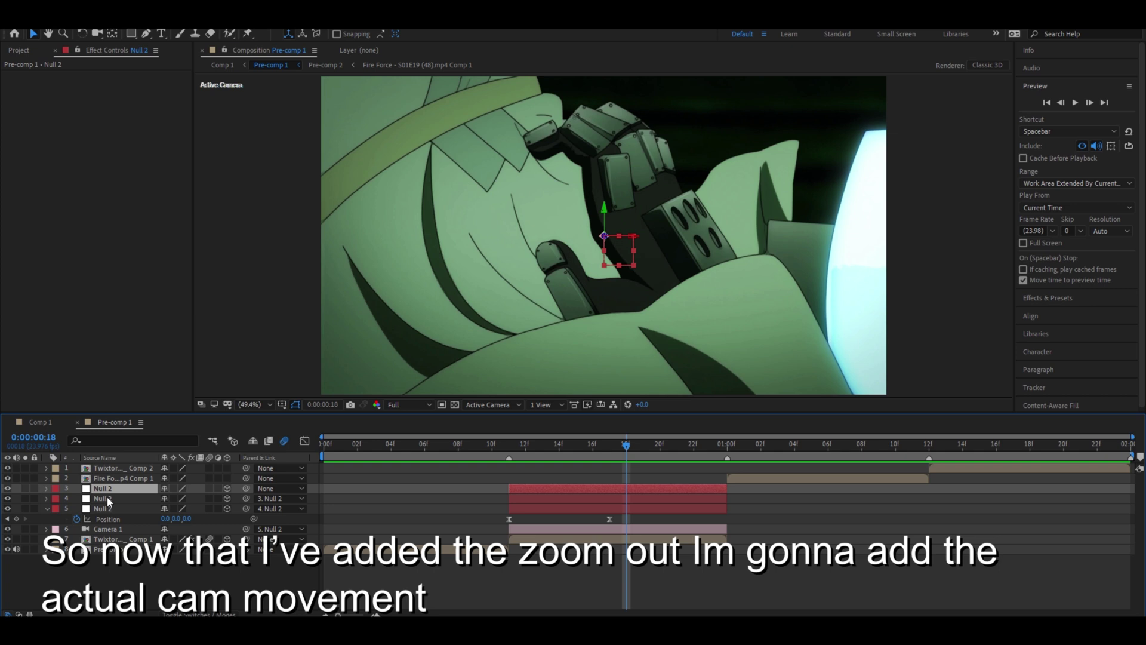
pyautogui.press('p')
pyautogui.click(710, 443)
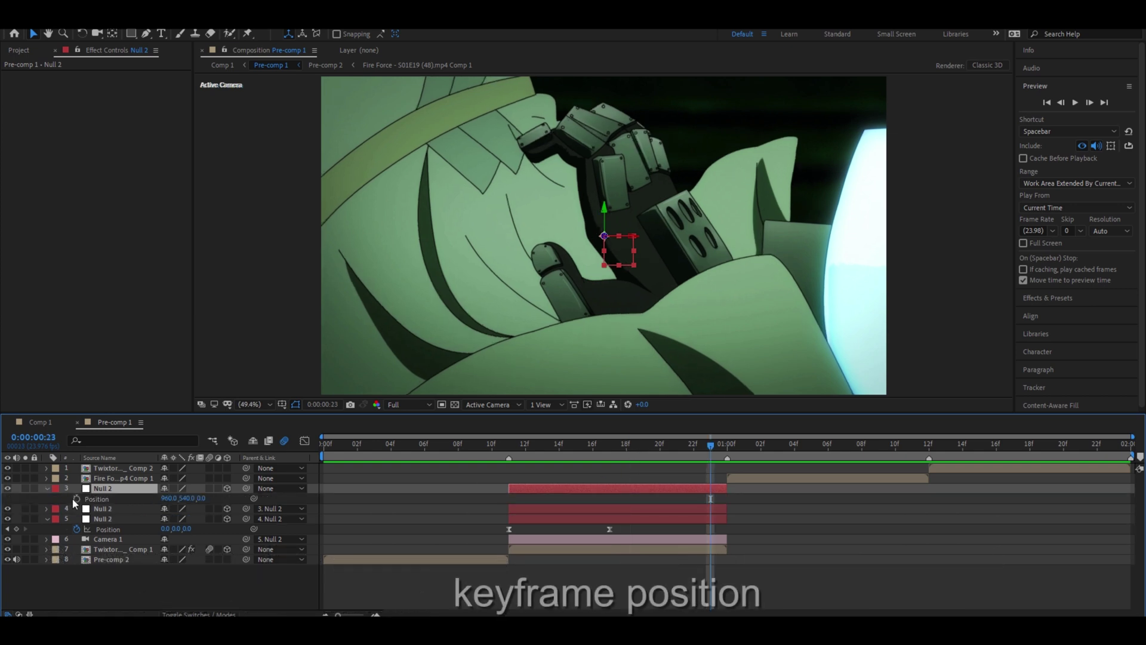
# - Keyframe the top Null 2's Position at 960, 540, 0 and drag that key back to around frame 17
pyautogui.click(76, 499)
pyautogui.moveTo(726, 512); pyautogui.dragTo(663, 512)
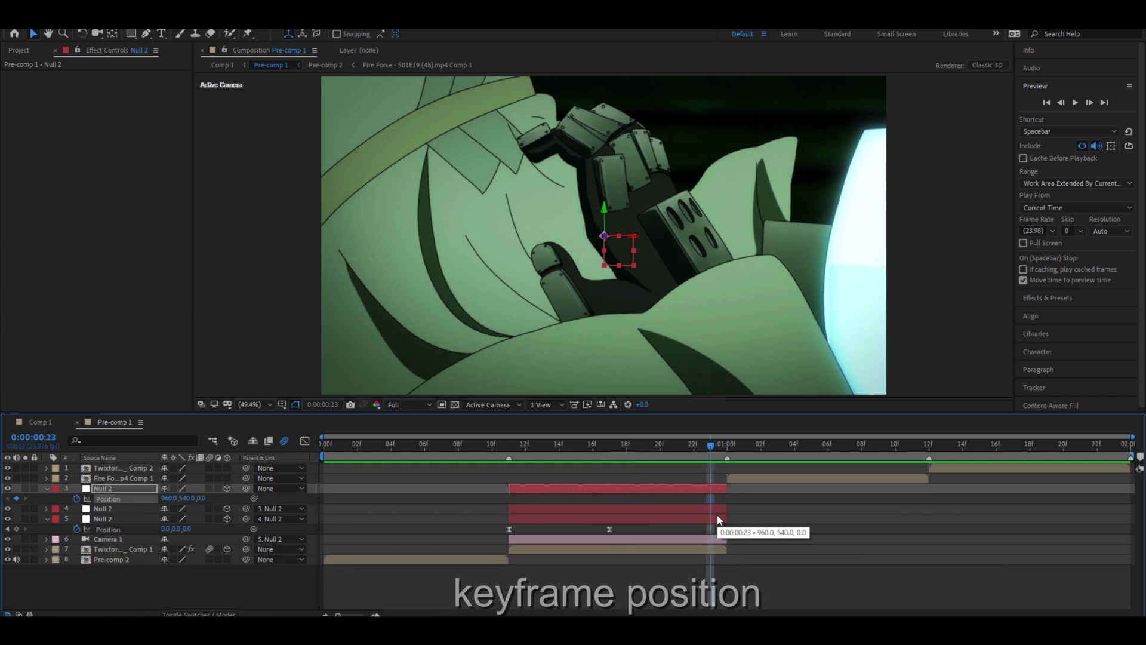
pyautogui.moveTo(639, 513); pyautogui.dragTo(616, 515)
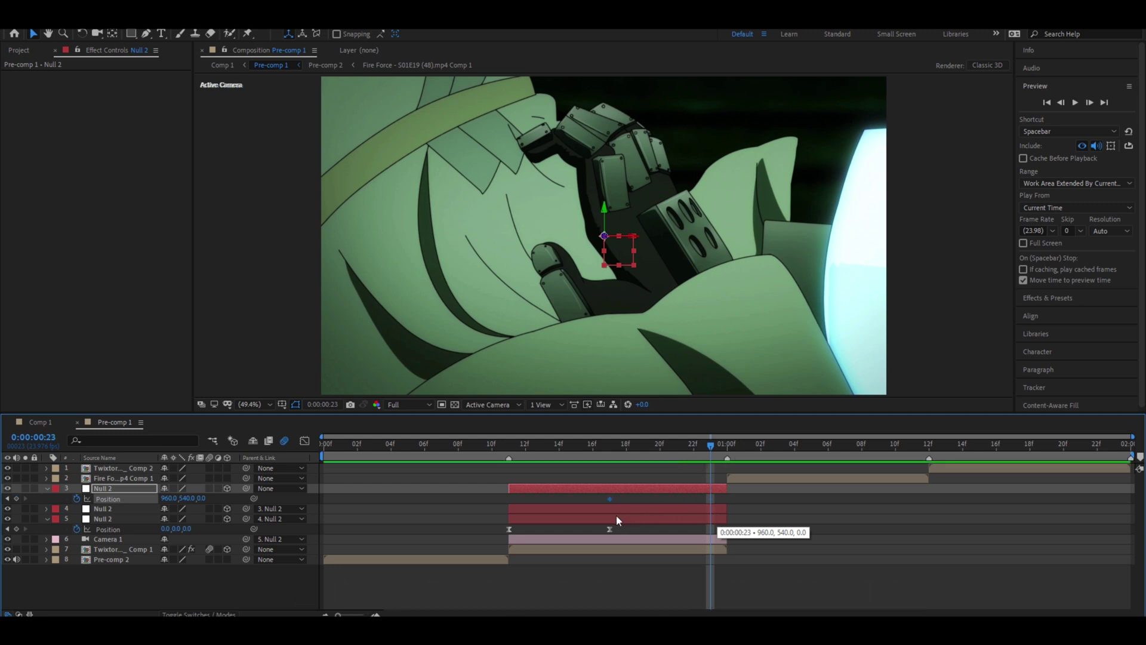
pyautogui.click(627, 511)
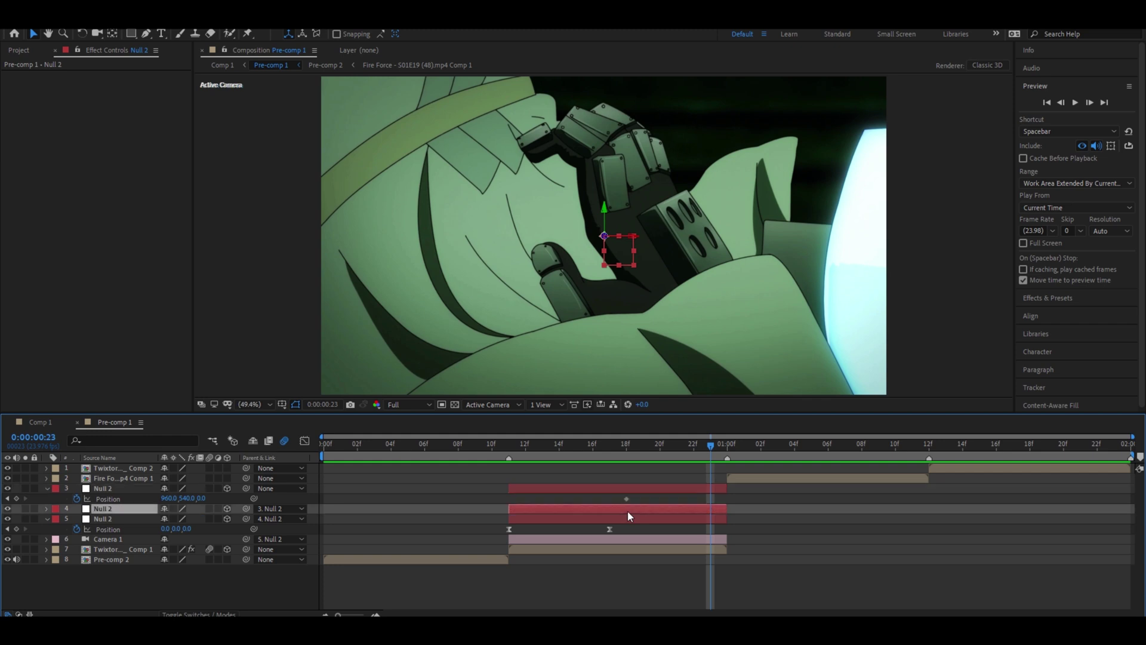
pyautogui.click(691, 488)
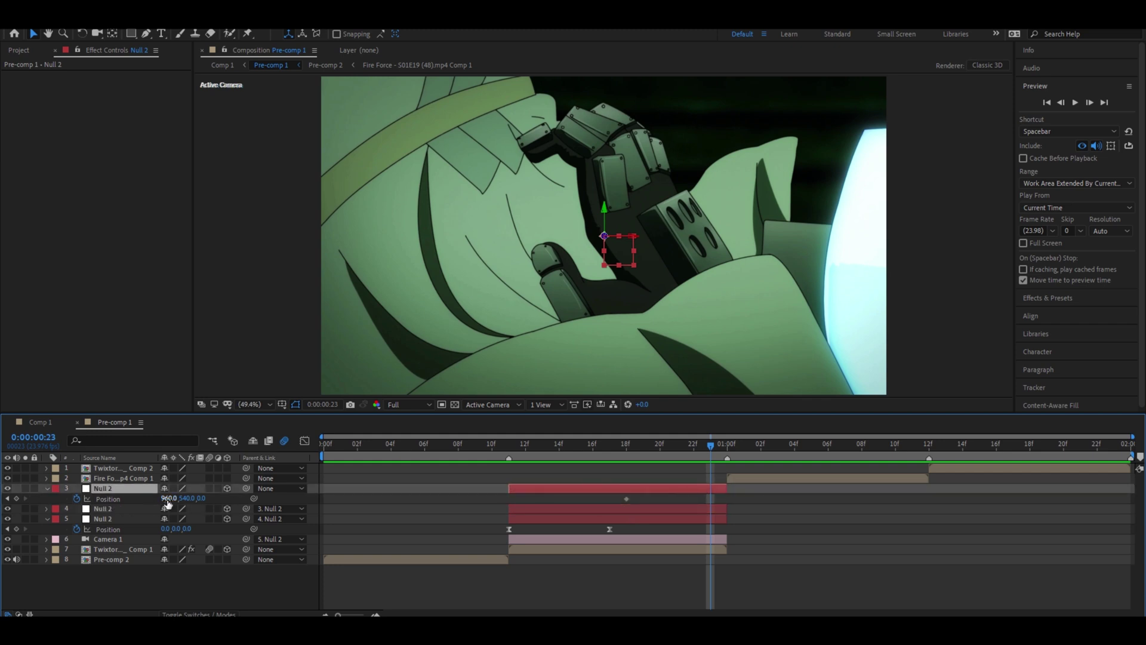
pyautogui.click(192, 18)
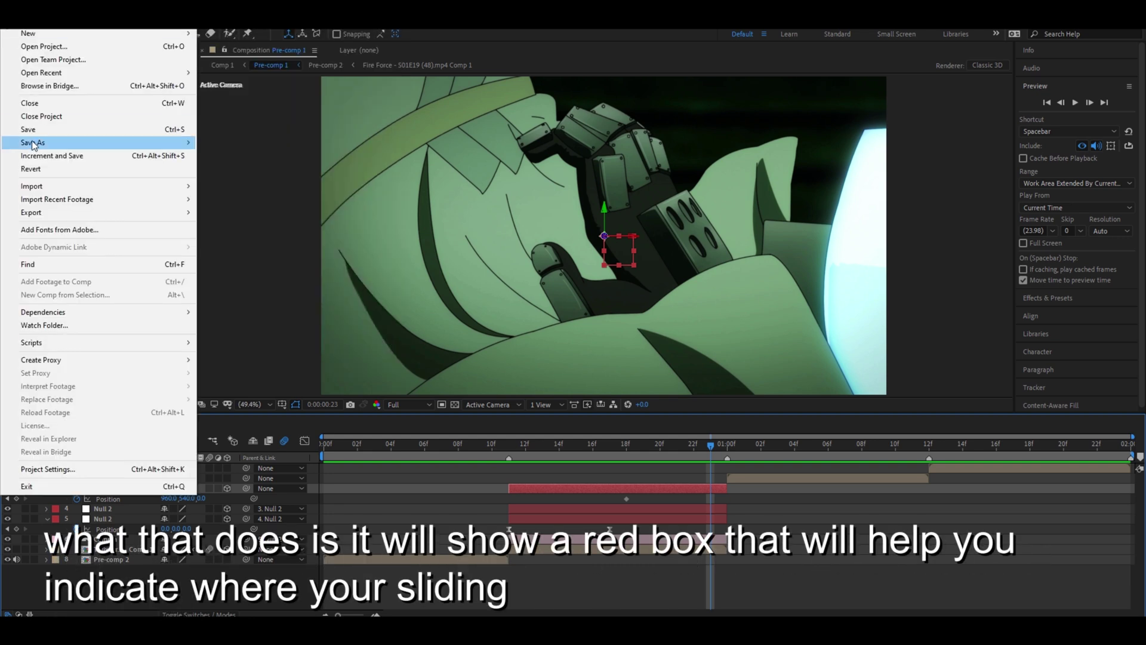
# - At frame 23, scrub Null 2's Position X from 960 up to 1216 for a second keyframe
pyautogui.click(36, 129)
pyautogui.click(192, 17)
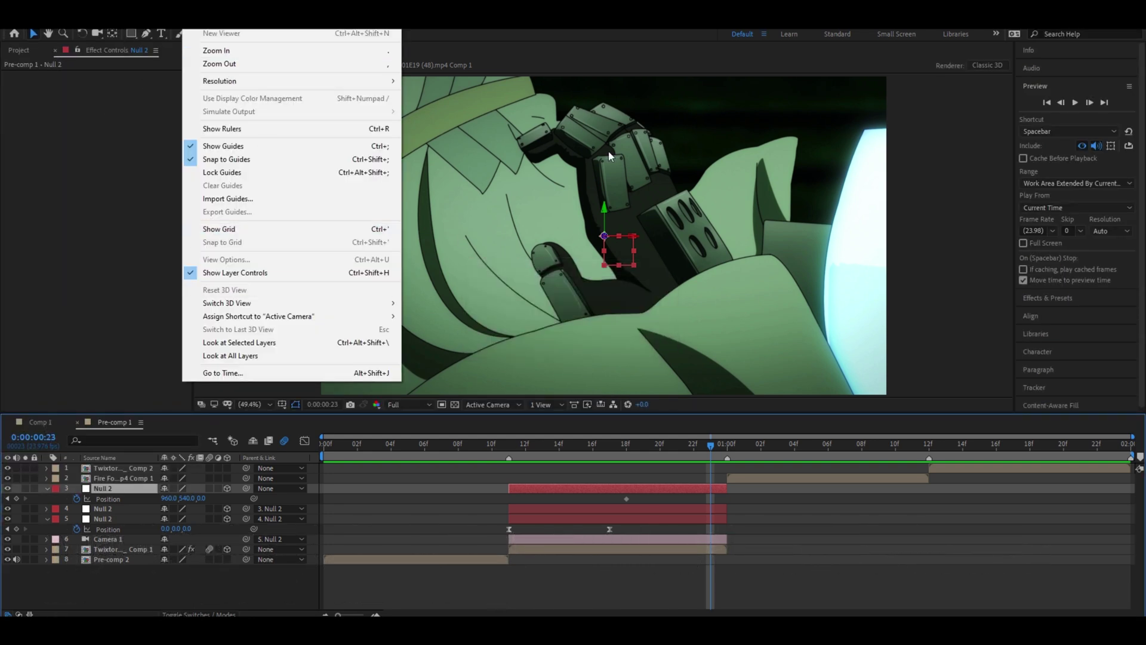
pyautogui.click(609, 156)
pyautogui.moveTo(179, 499); pyautogui.dragTo(197, 498)
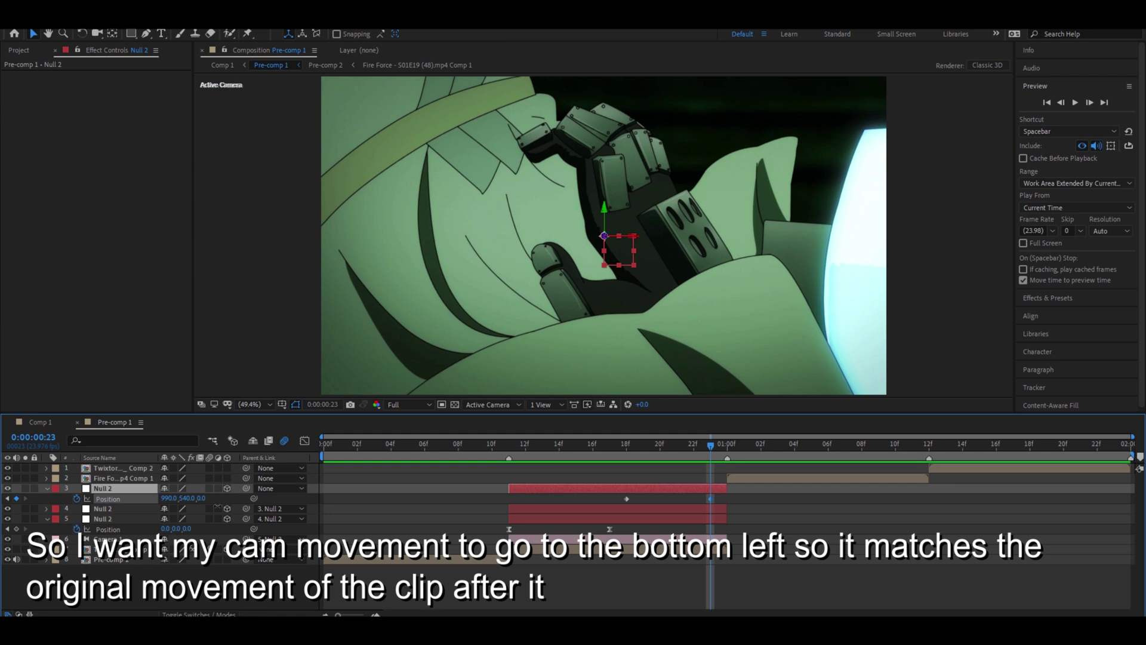
pyautogui.moveTo(170, 497); pyautogui.dragTo(447, 521)
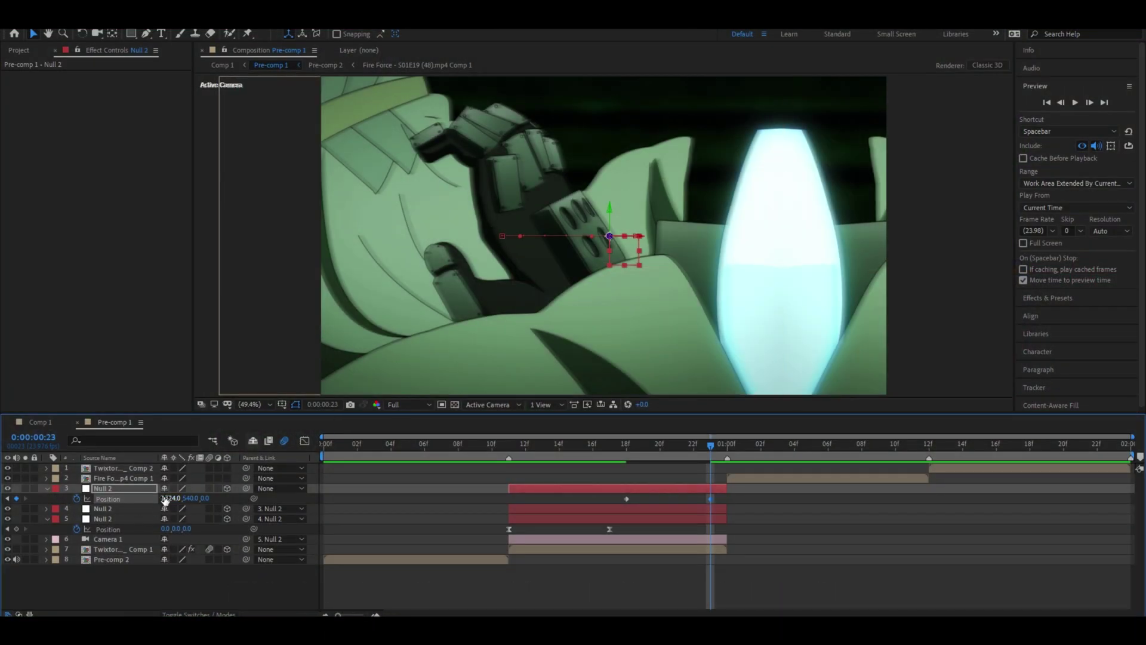
# - Set the last Position keyframe to 1985, 1116, 0 and move it to the 01:00f mark
pyautogui.moveTo(165, 500)
pyautogui.mouseDown()
pyautogui.moveTo(458, 527)
pyautogui.moveTo(572, 515)
pyautogui.mouseUp()
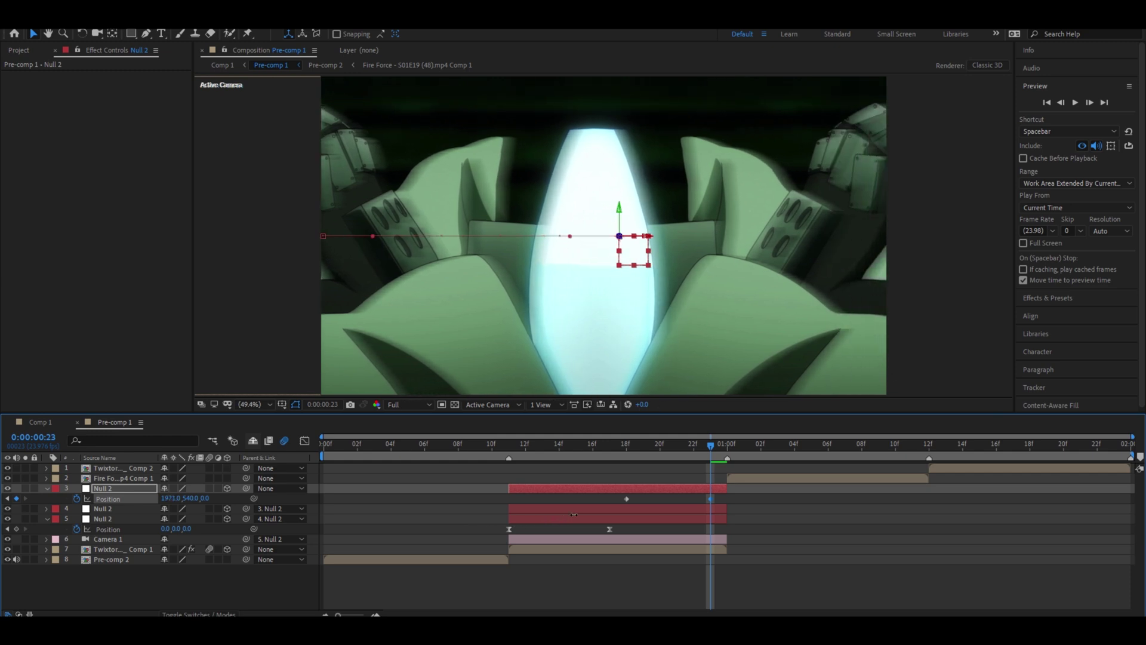
pyautogui.moveTo(572, 514); pyautogui.dragTo(578, 510)
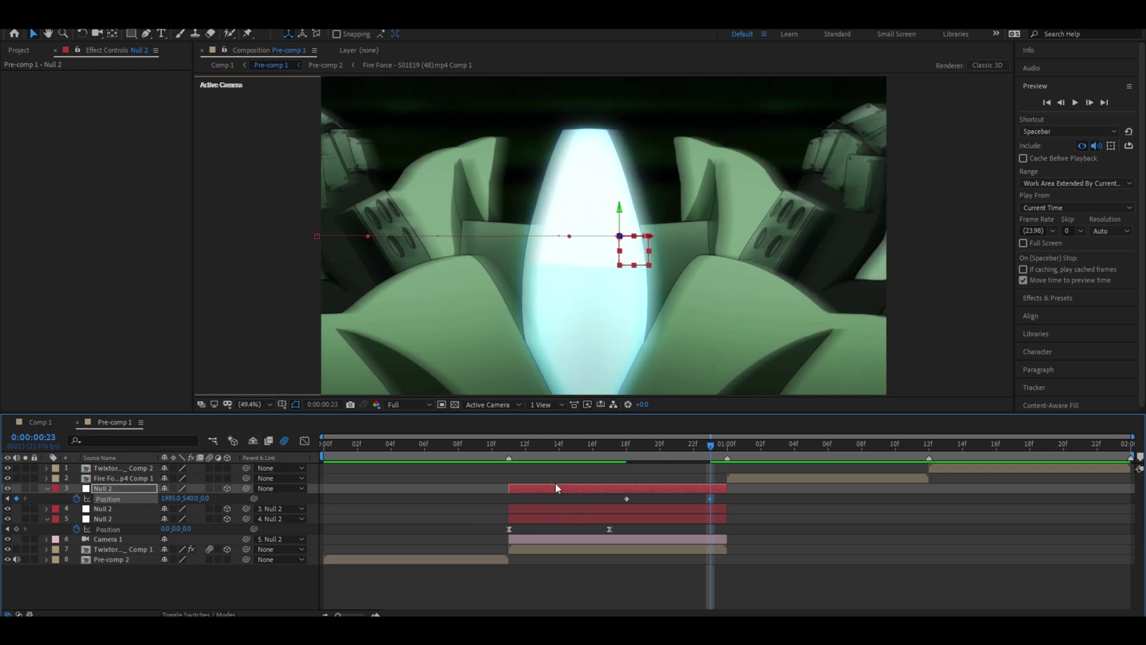
pyautogui.moveTo(196, 498)
pyautogui.mouseDown()
pyautogui.moveTo(434, 533)
pyautogui.moveTo(503, 524)
pyautogui.moveTo(507, 504)
pyautogui.mouseUp()
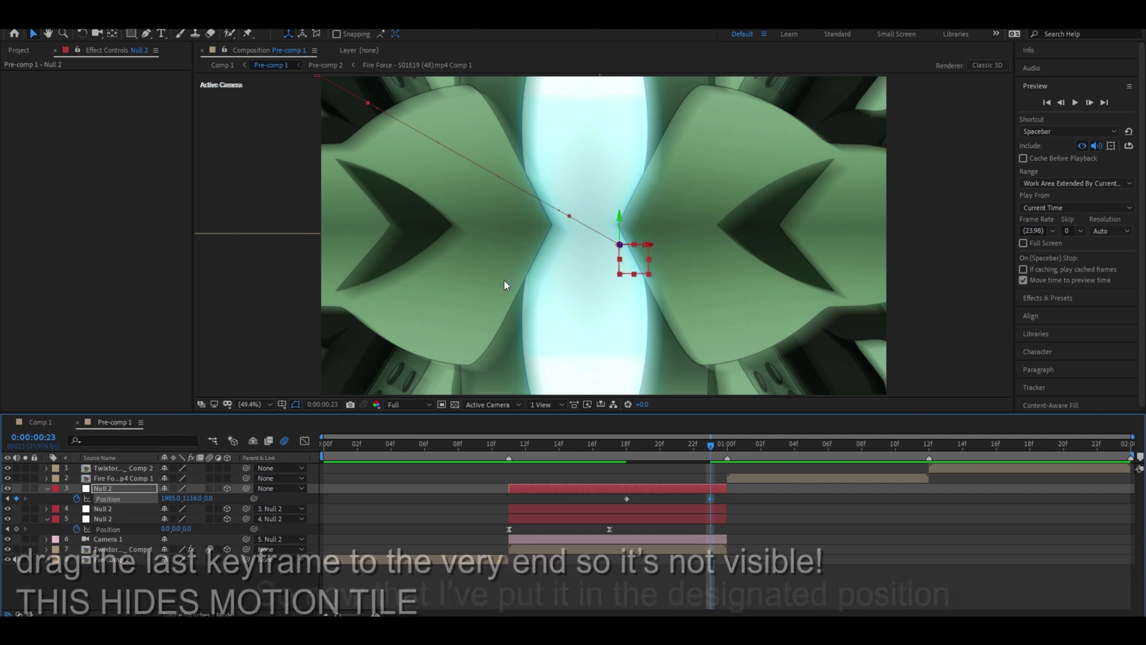
pyautogui.moveTo(715, 500); pyautogui.dragTo(727, 503)
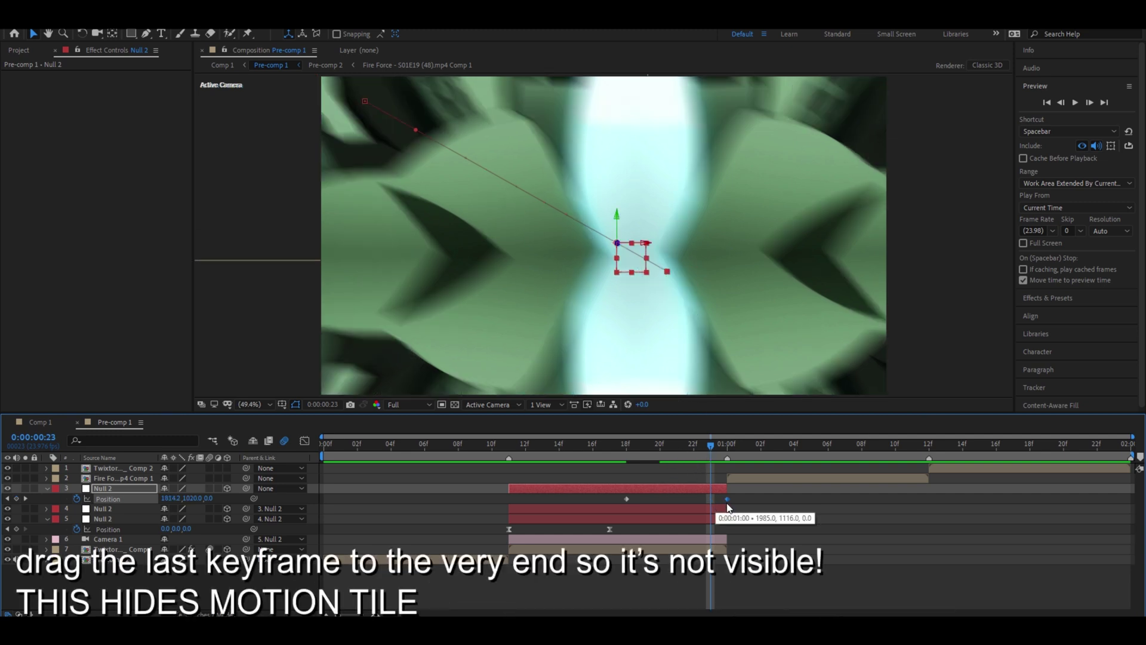
pyautogui.moveTo(728, 507); pyautogui.dragTo(725, 508)
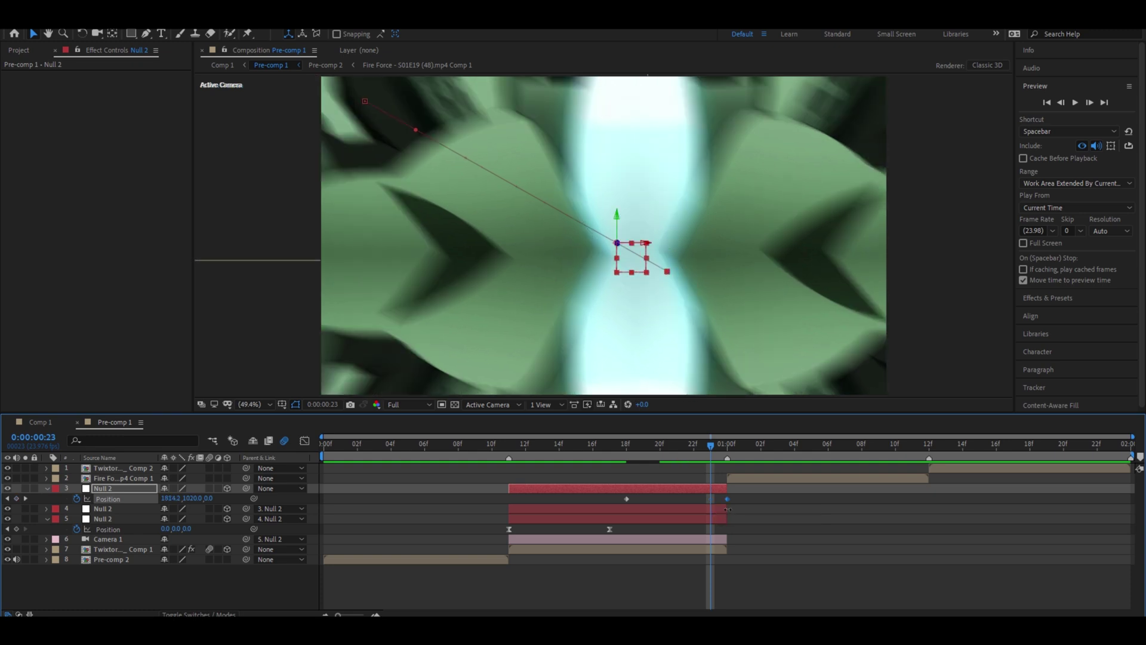
# - Select both Null 2 Position keyframes and apply Easy Ease with F9
pyautogui.click(711, 445)
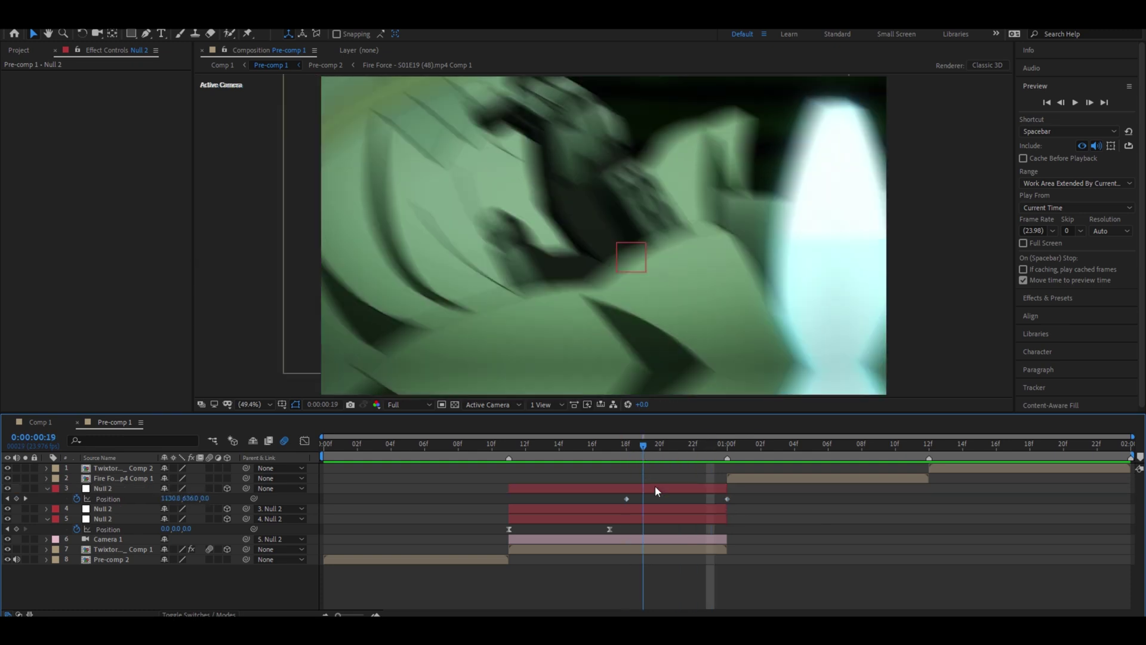
pyautogui.moveTo(711, 444); pyautogui.dragTo(693, 447)
pyautogui.press('pagedown')
pyautogui.moveTo(731, 493); pyautogui.dragTo(619, 501)
pyautogui.press('F9')
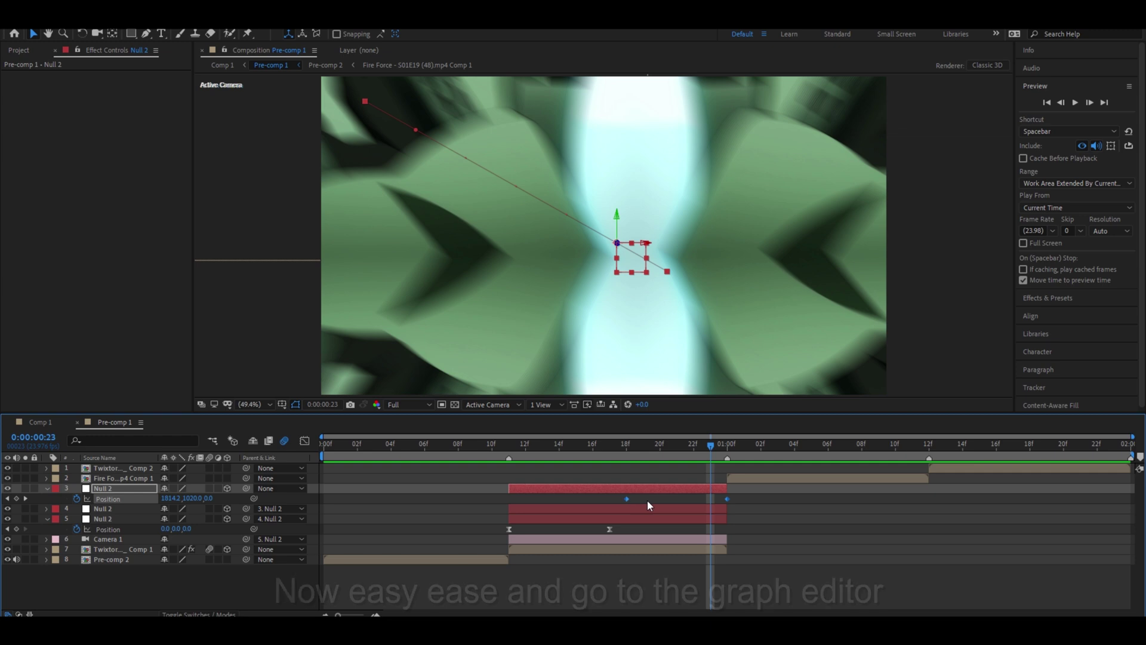
# - Drag the speed graph's influence handles so the slide peaks late in a sharp spike
pyautogui.click(304, 440)
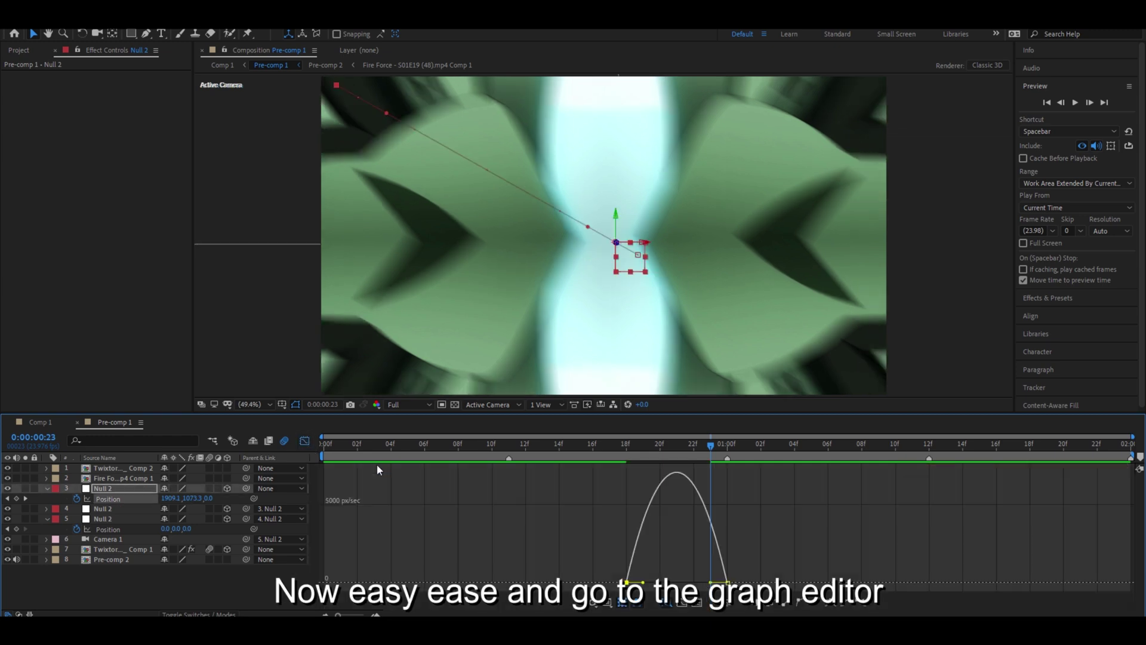
pyautogui.click(304, 441)
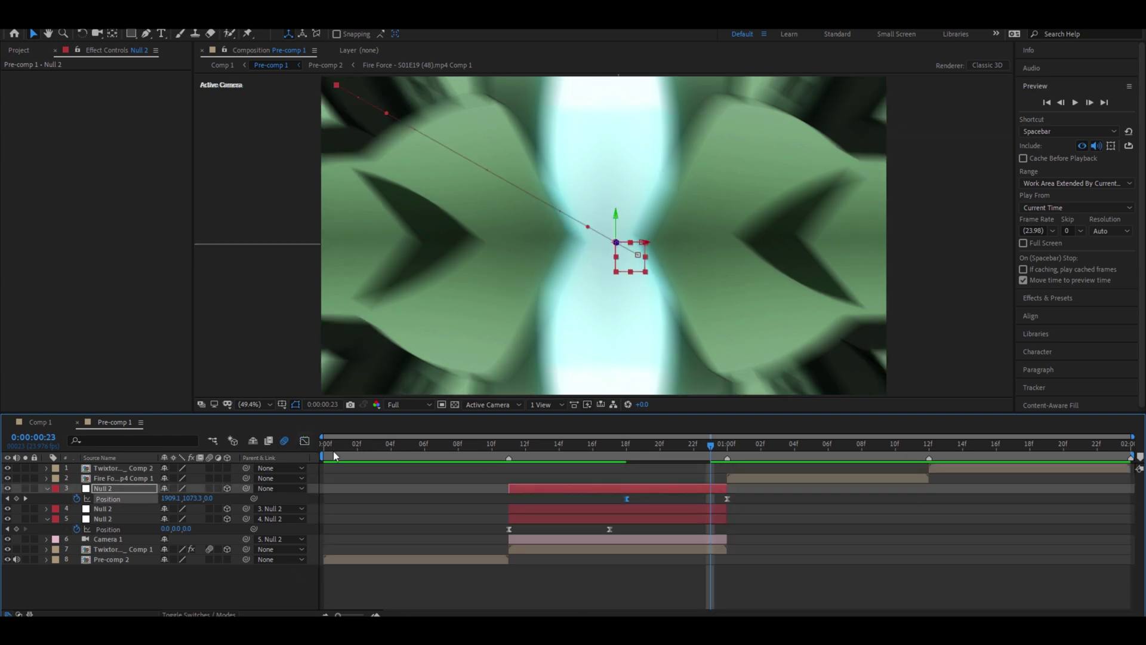
pyautogui.click(304, 442)
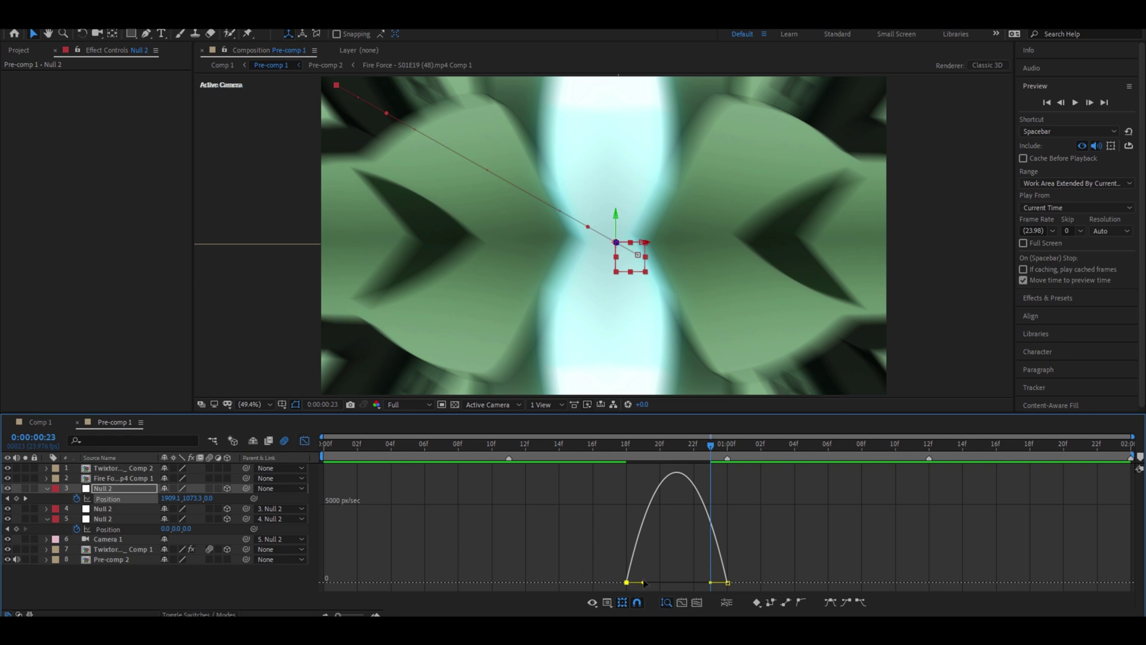
pyautogui.moveTo(642, 582); pyautogui.dragTo(676, 582)
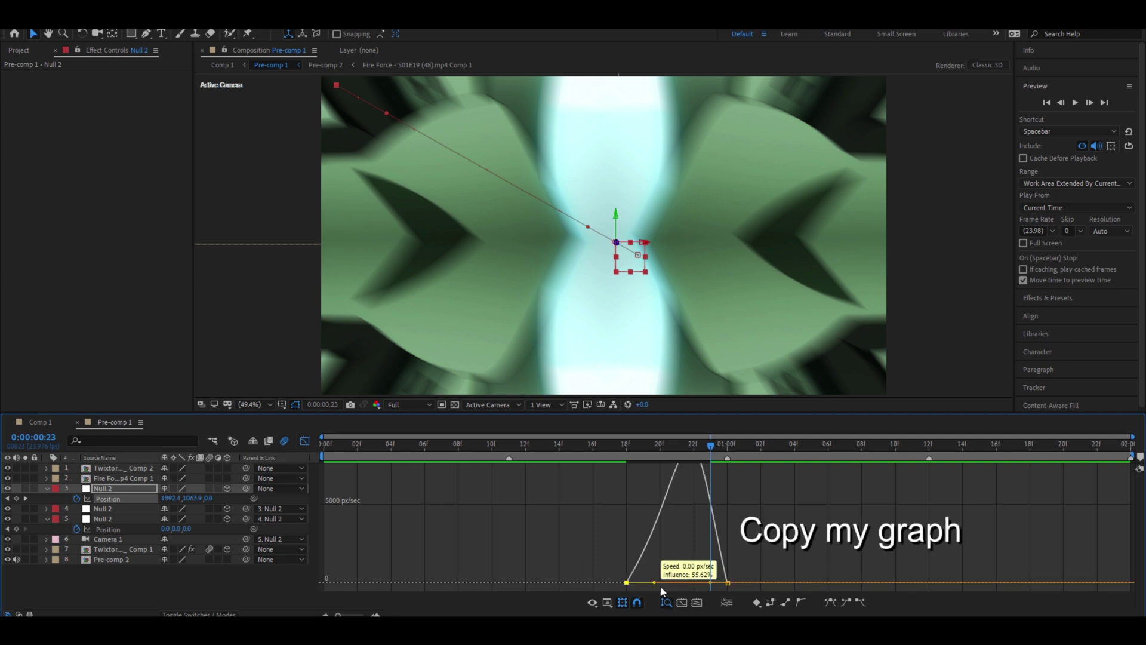
pyautogui.click(374, 614)
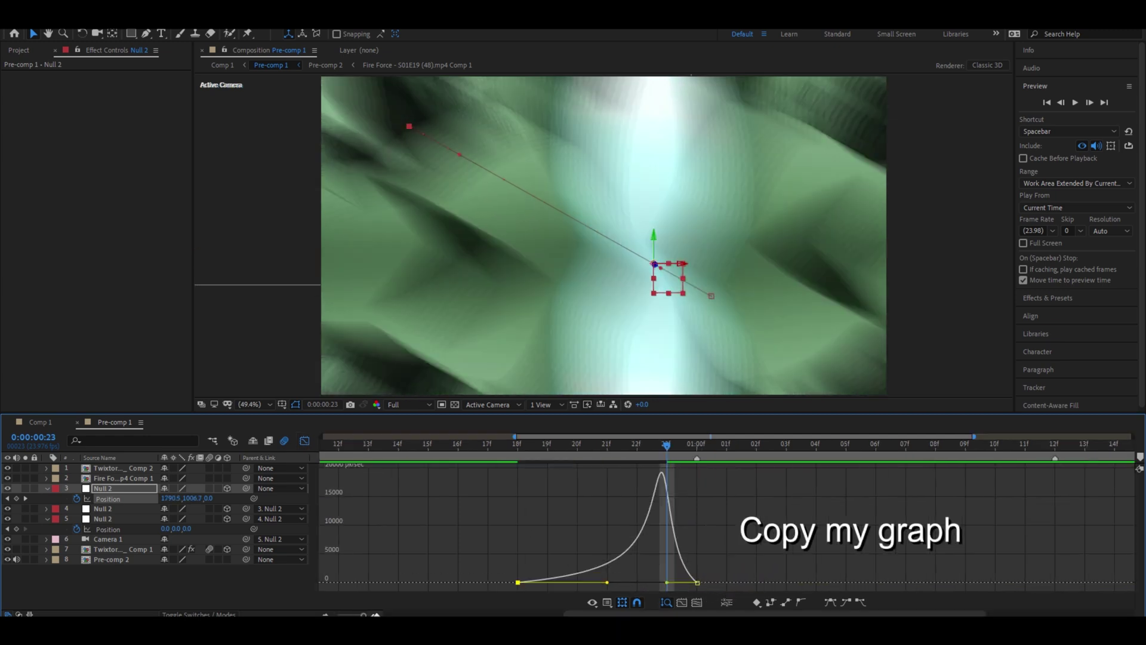
pyautogui.moveTo(667, 582); pyautogui.dragTo(740, 574)
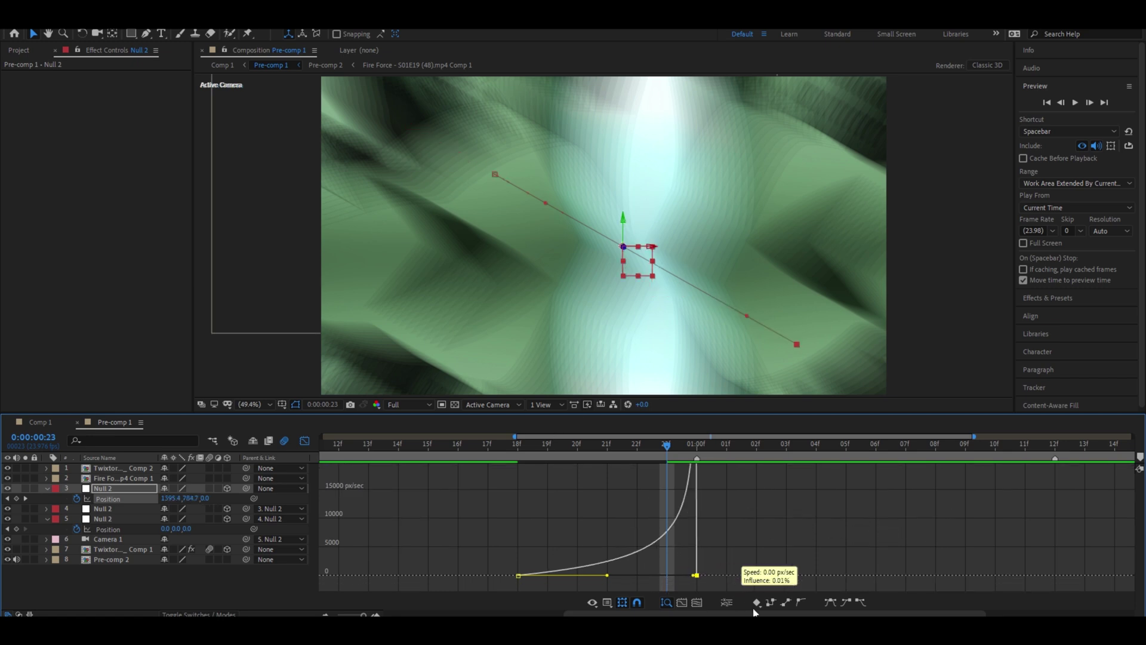
pyautogui.moveTo(625, 447); pyautogui.dragTo(428, 457)
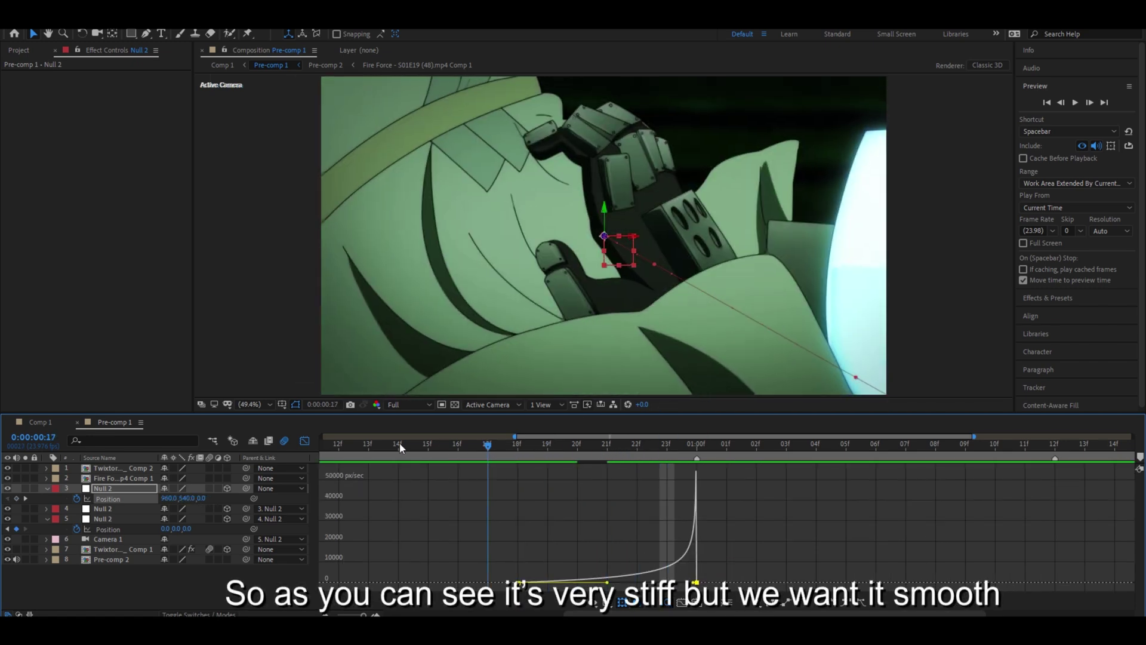
# - Preview the slide over the full comp duration and return to layer bars
pyautogui.press('space')
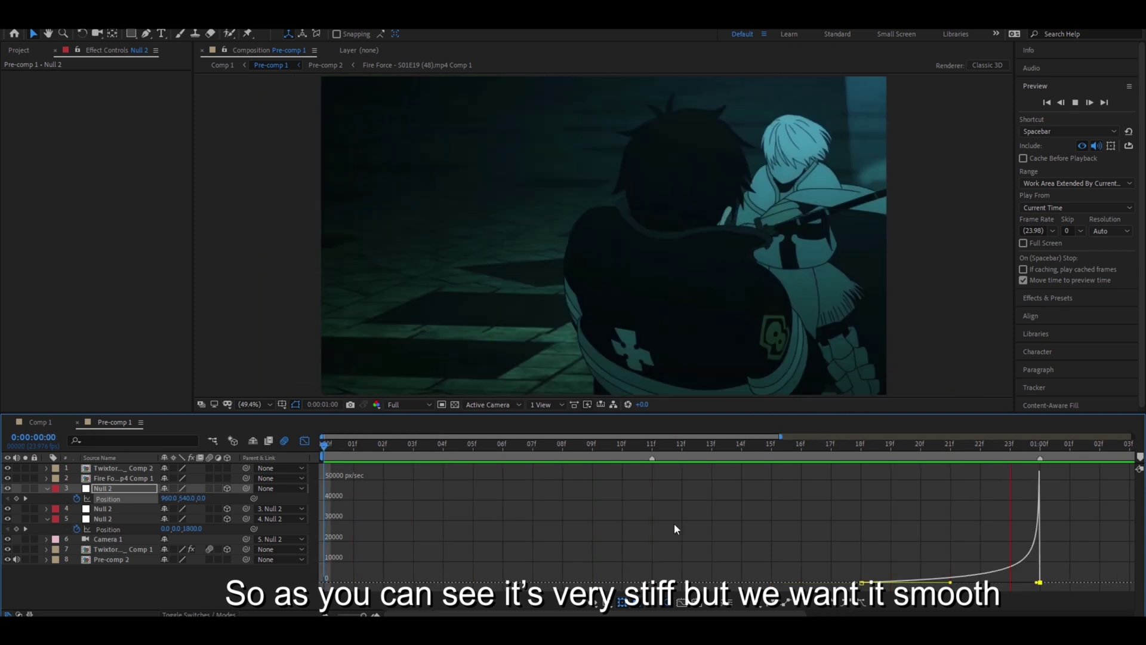
pyautogui.press('space')
pyautogui.click(323, 612)
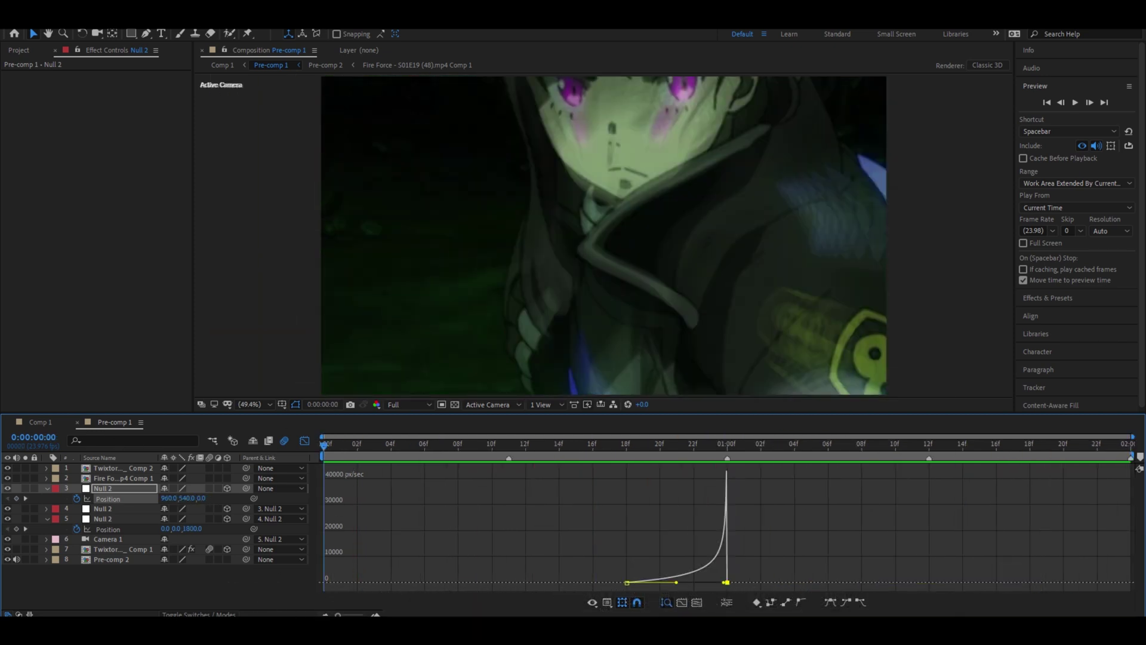
pyautogui.press('space')
pyautogui.press('space')
pyautogui.hotkey('shift', 'F3')
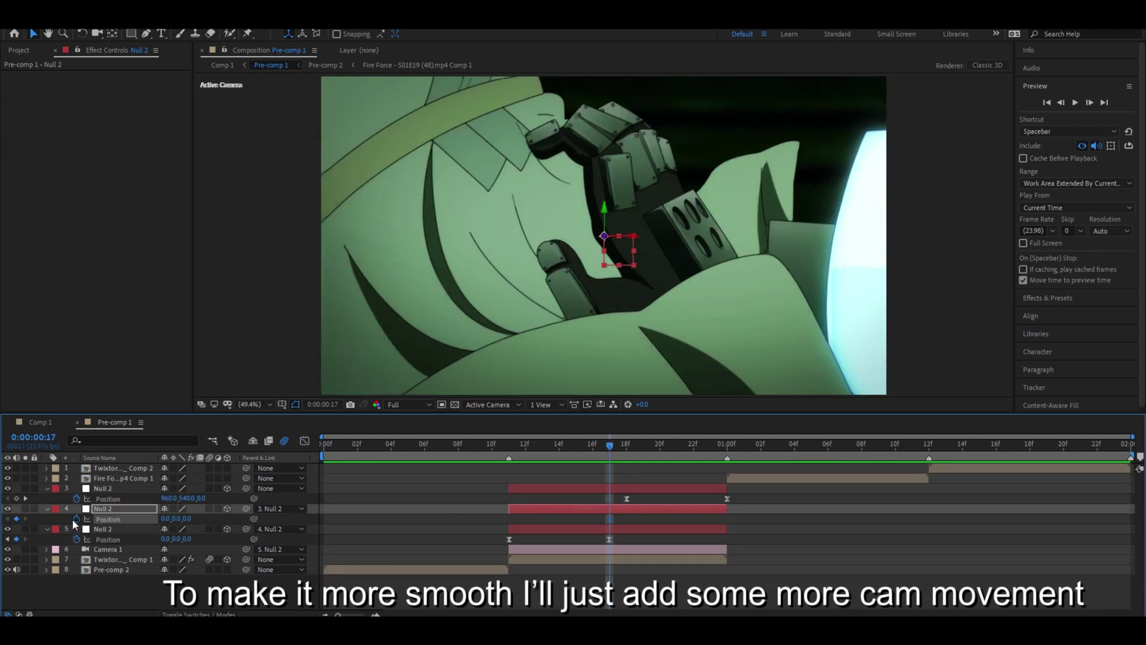
# - Key a small Z-position zoom-in to 614 on the middle Null 2 at frame 23 and easy-ease its keys
pyautogui.moveTo(627, 499)
pyautogui.click(625, 499)
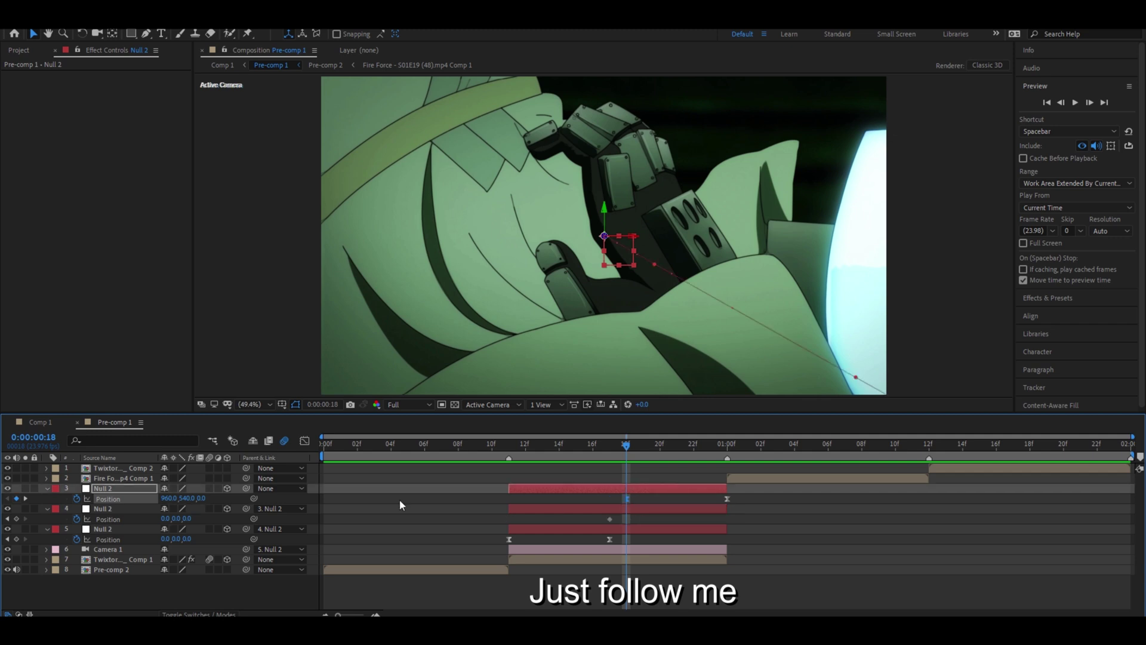
pyautogui.moveTo(627, 443)
pyautogui.mouseDown()
pyautogui.moveTo(627, 471)
pyautogui.moveTo(706, 497)
pyautogui.mouseUp()
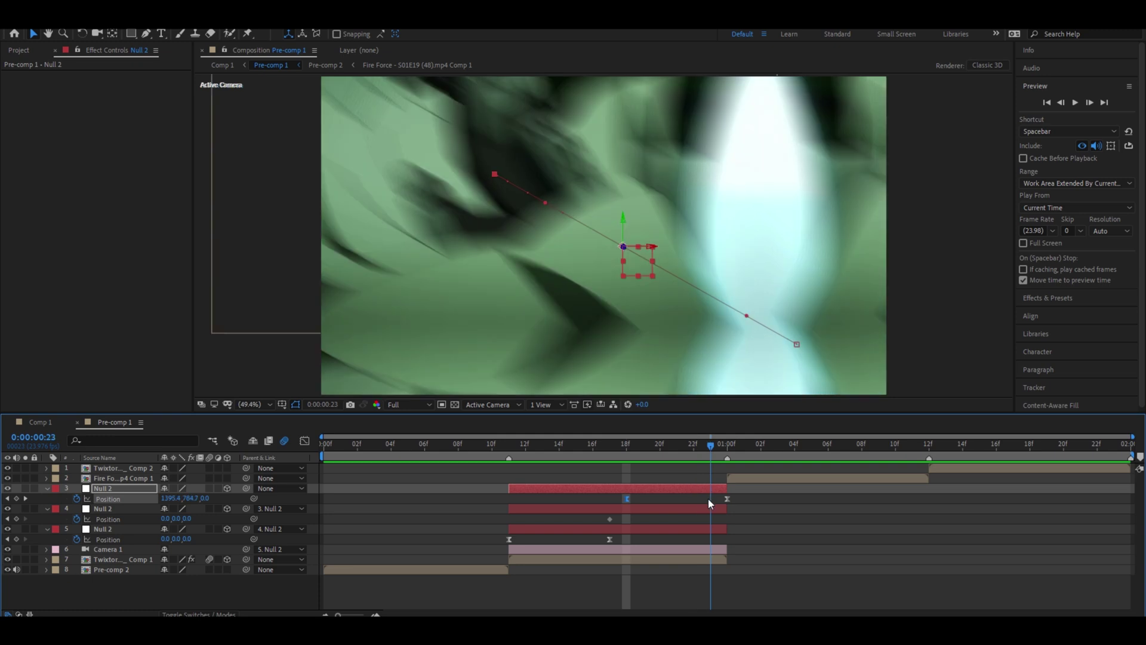
pyautogui.click(701, 510)
pyautogui.click(190, 516)
pyautogui.write('650')
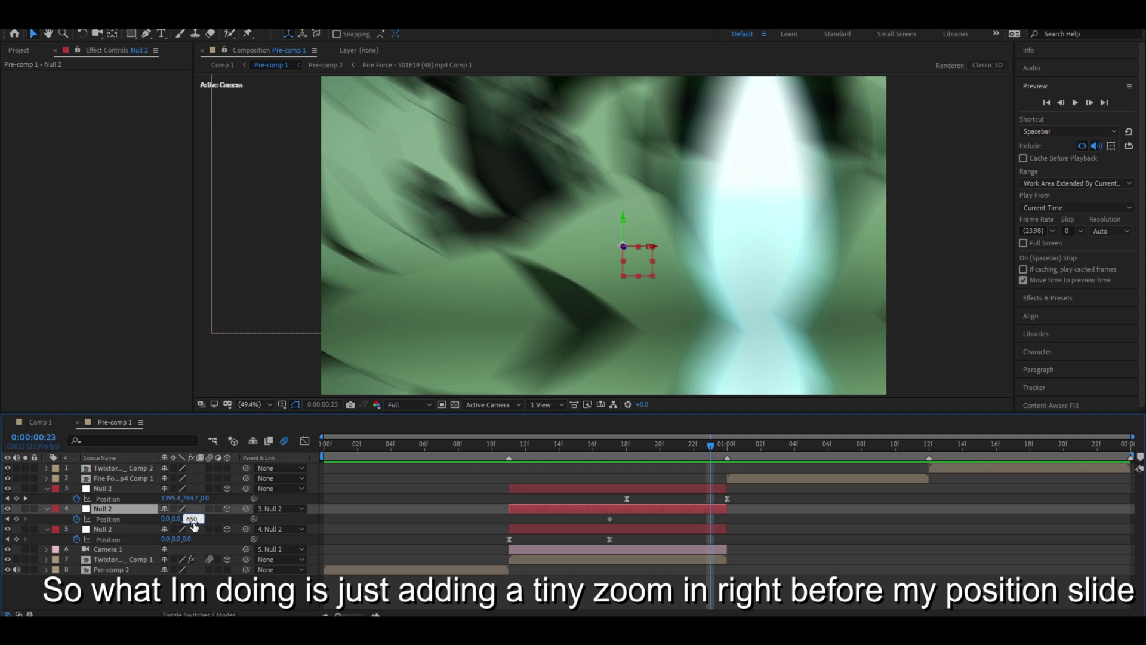
pyautogui.press('Return')
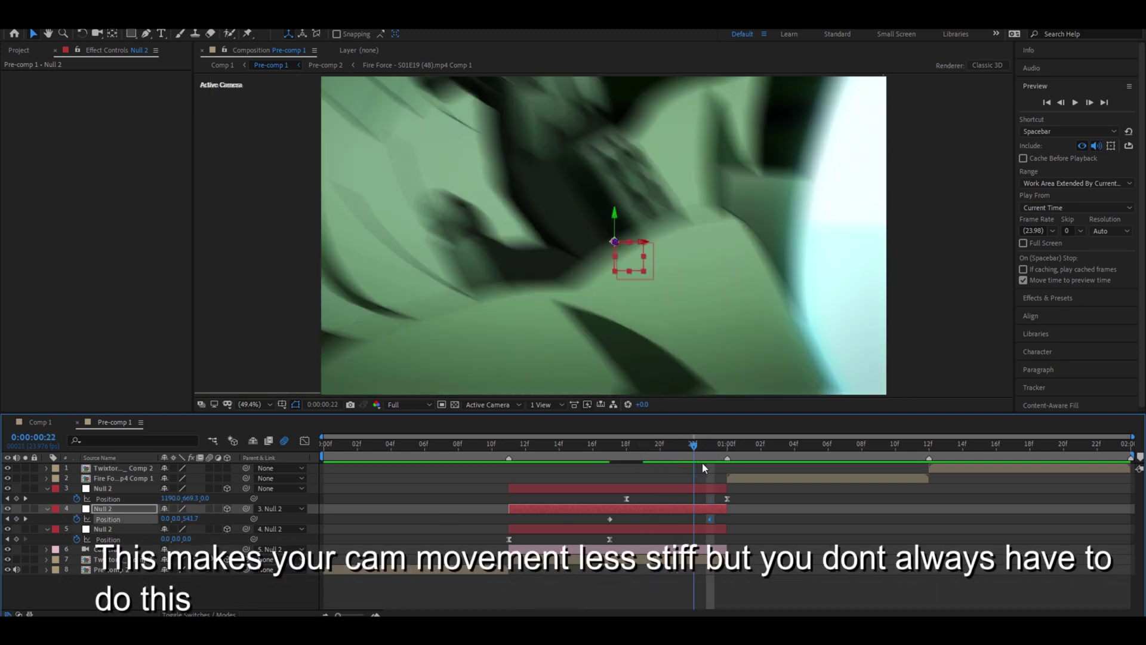
pyautogui.moveTo(710, 517)
pyautogui.mouseDown()
pyautogui.moveTo(735, 518)
pyautogui.moveTo(598, 518)
pyautogui.mouseUp()
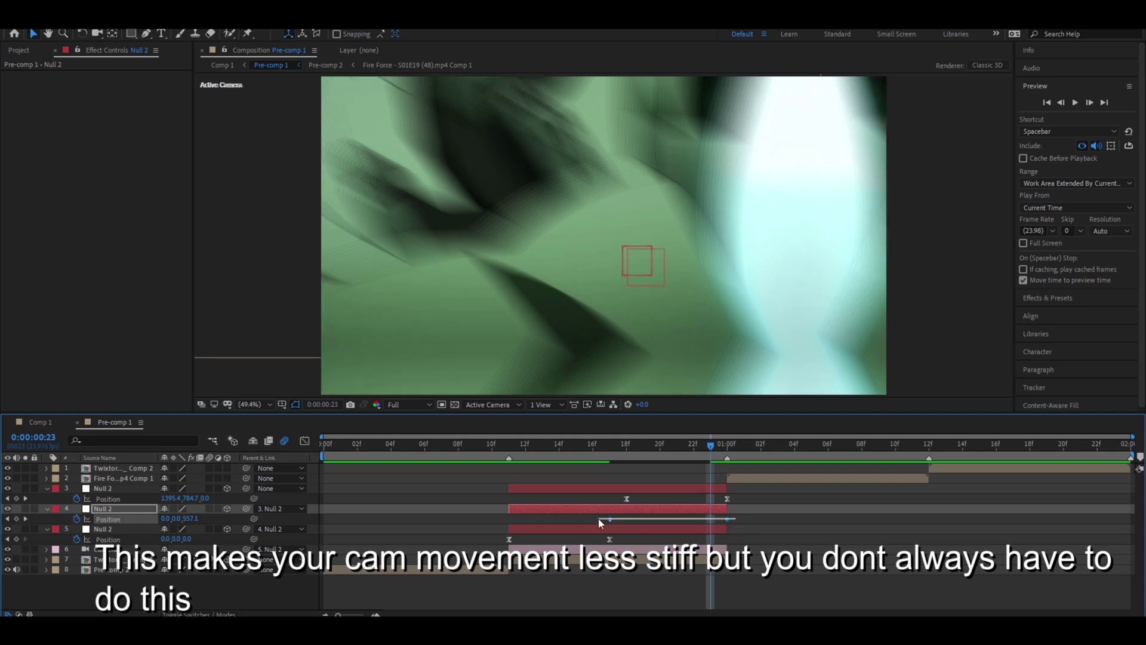
pyautogui.press('F9')
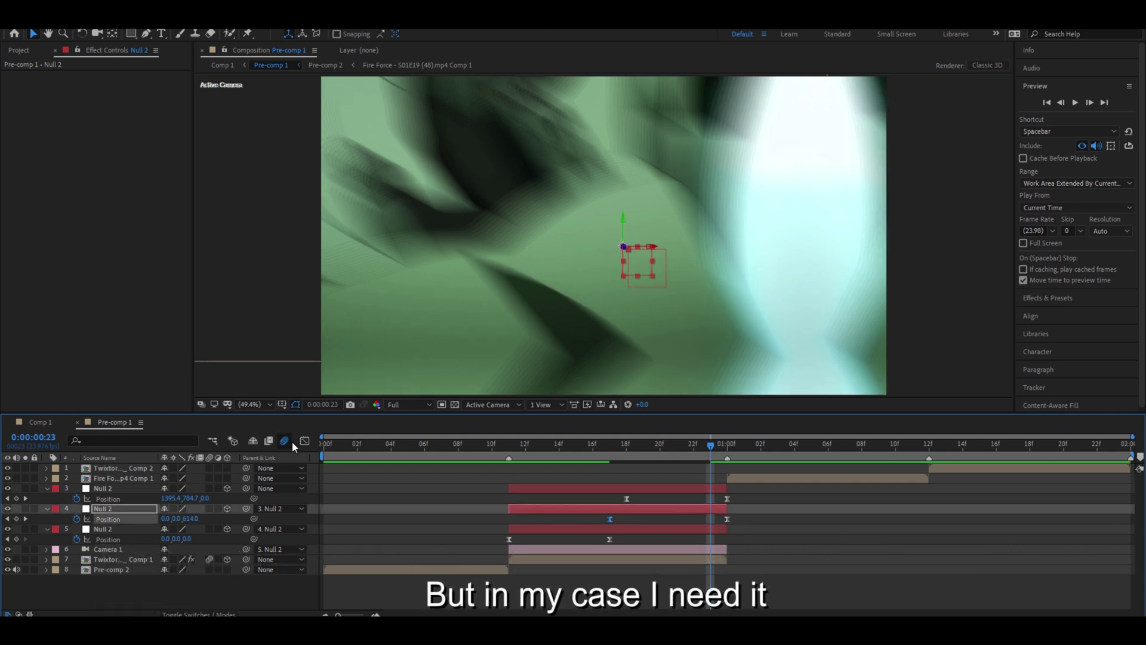
pyautogui.click(304, 441)
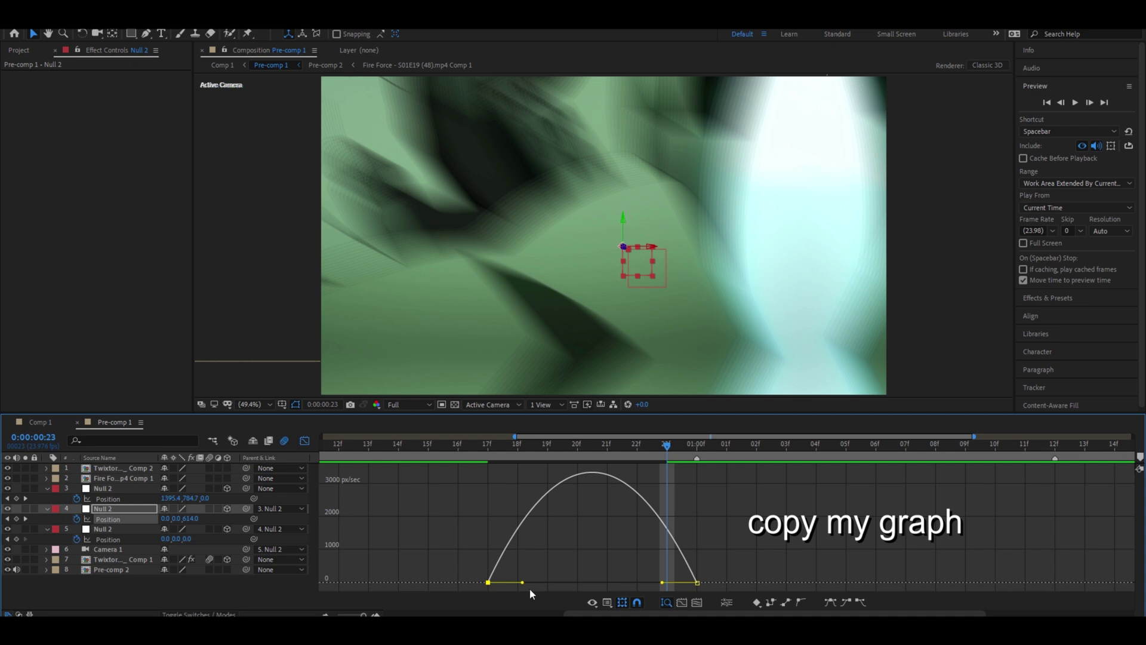
# - Reshape Null 2's Z zoom influence handles for a fast burst and long ease-out, then preview from the start
pyautogui.moveTo(523, 582); pyautogui.dragTo(405, 581)
pyautogui.moveTo(662, 583); pyautogui.dragTo(592, 583)
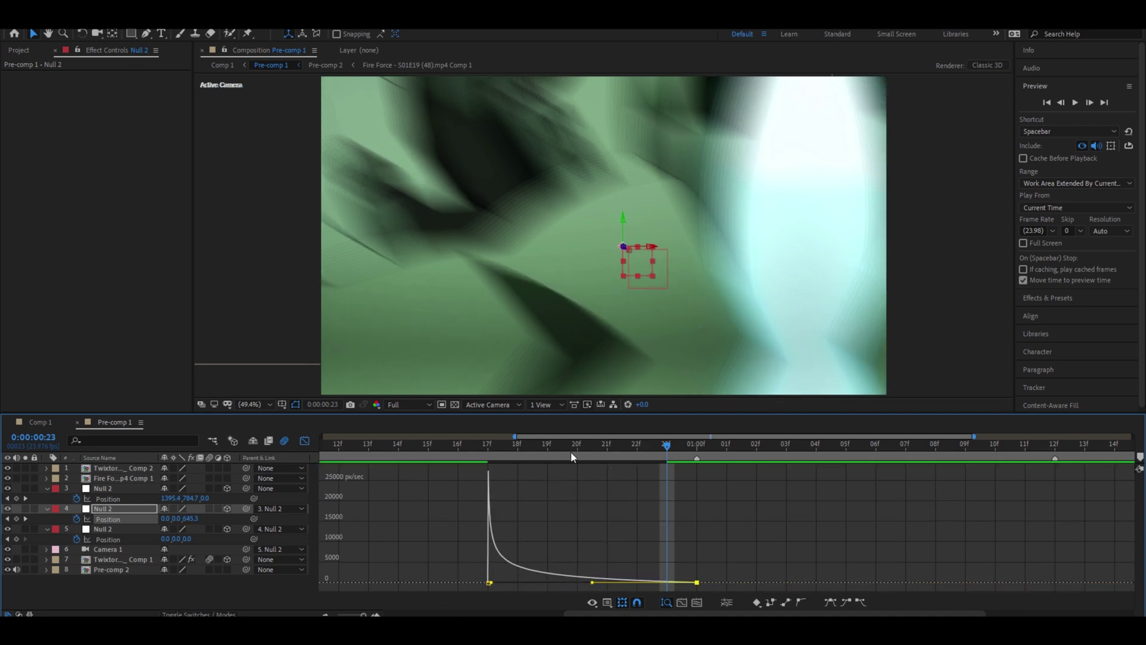
pyautogui.press('Home')
pyautogui.press(';')
pyautogui.press('space')
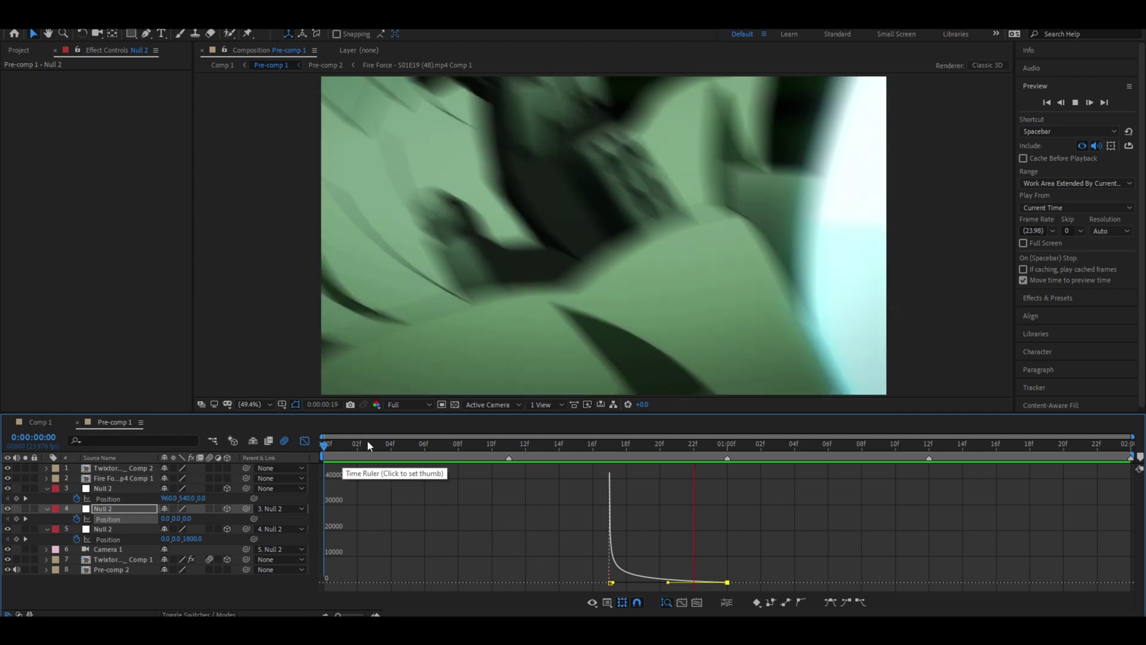
pyautogui.press('Home')
pyautogui.press('space')
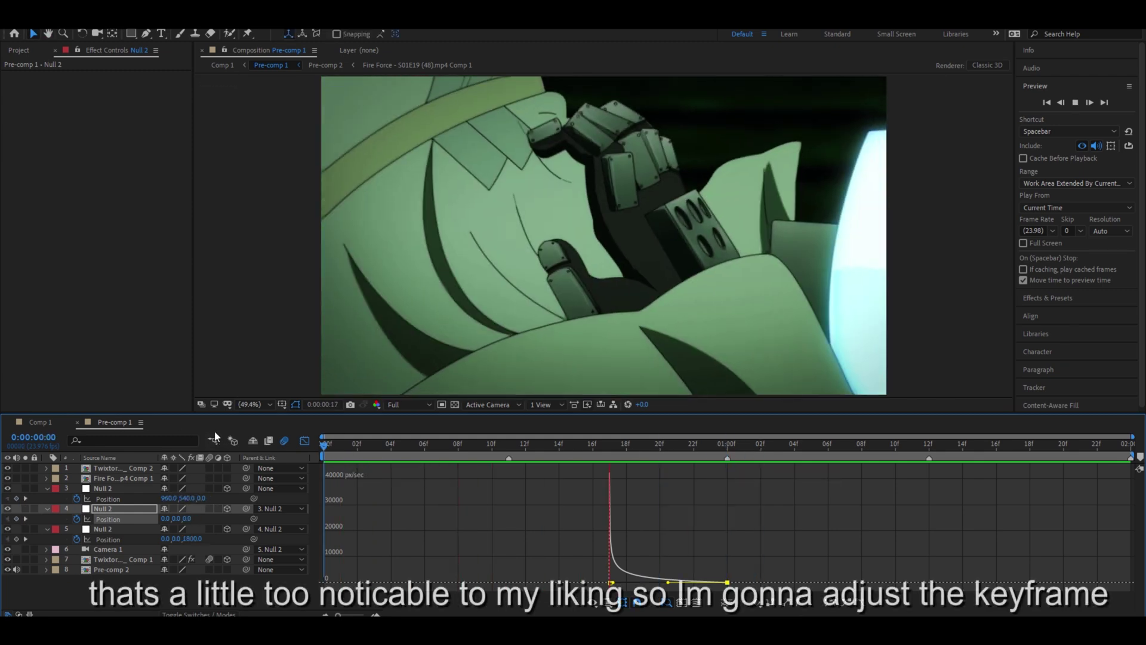
pyautogui.press('space')
pyautogui.click(304, 440)
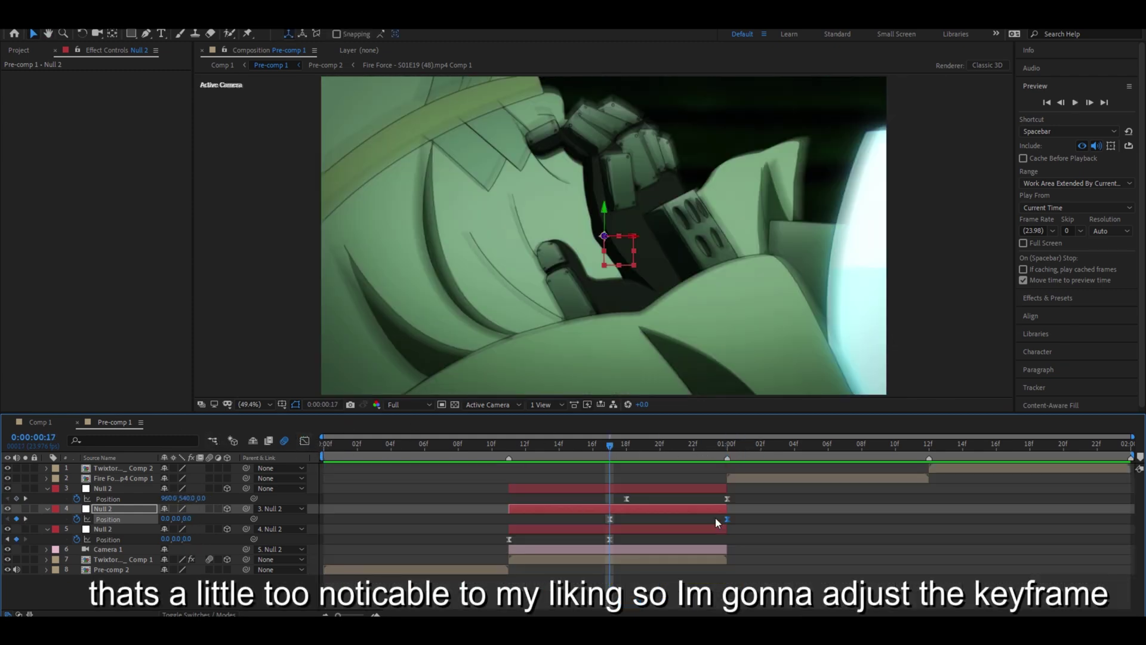
# - Move Null 2's first zoom-in keyframe to 18f and preview the adjusted zoom
pyautogui.moveTo(610, 519); pyautogui.dragTo(634, 521)
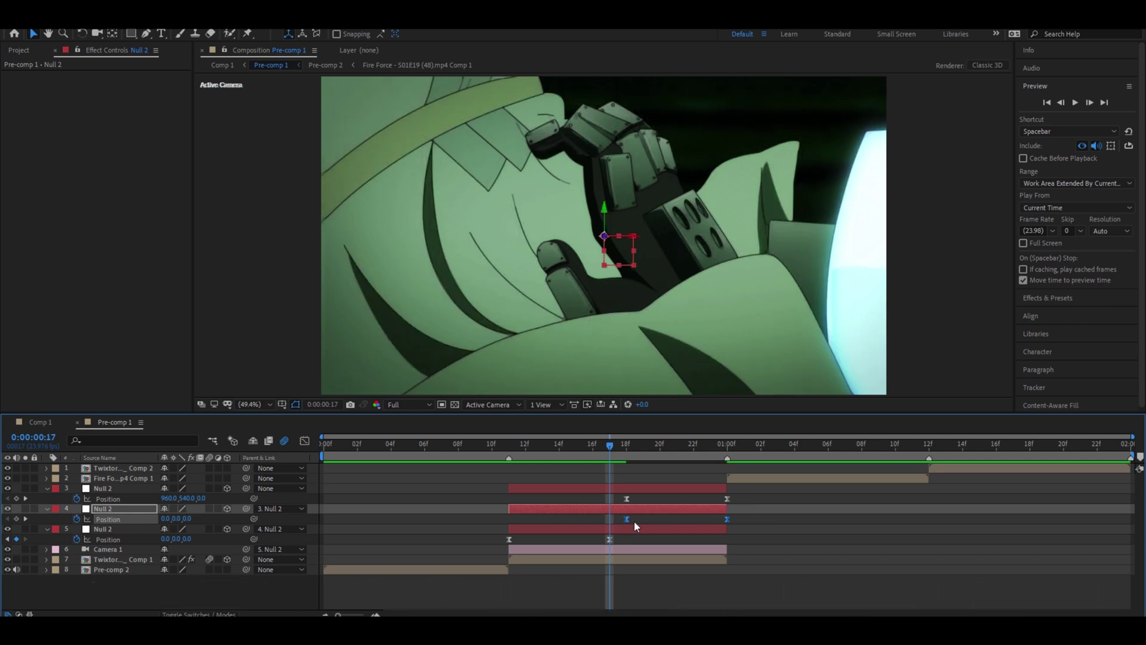
pyautogui.moveTo(612, 453); pyautogui.dragTo(619, 458)
pyautogui.press('space')
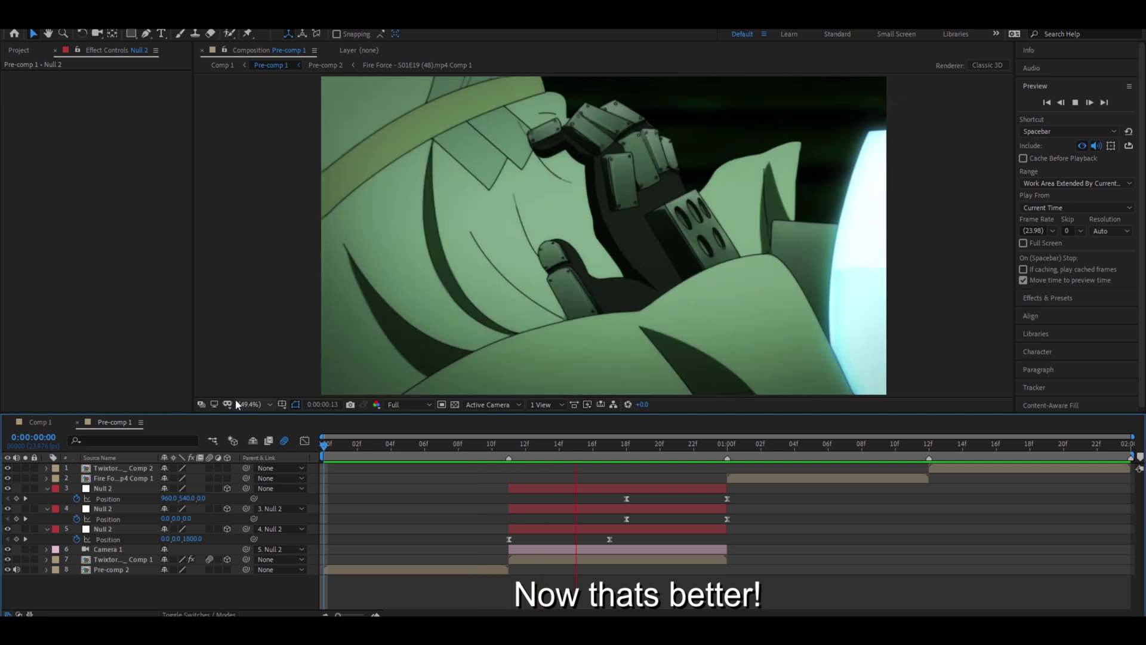
pyautogui.press('space')
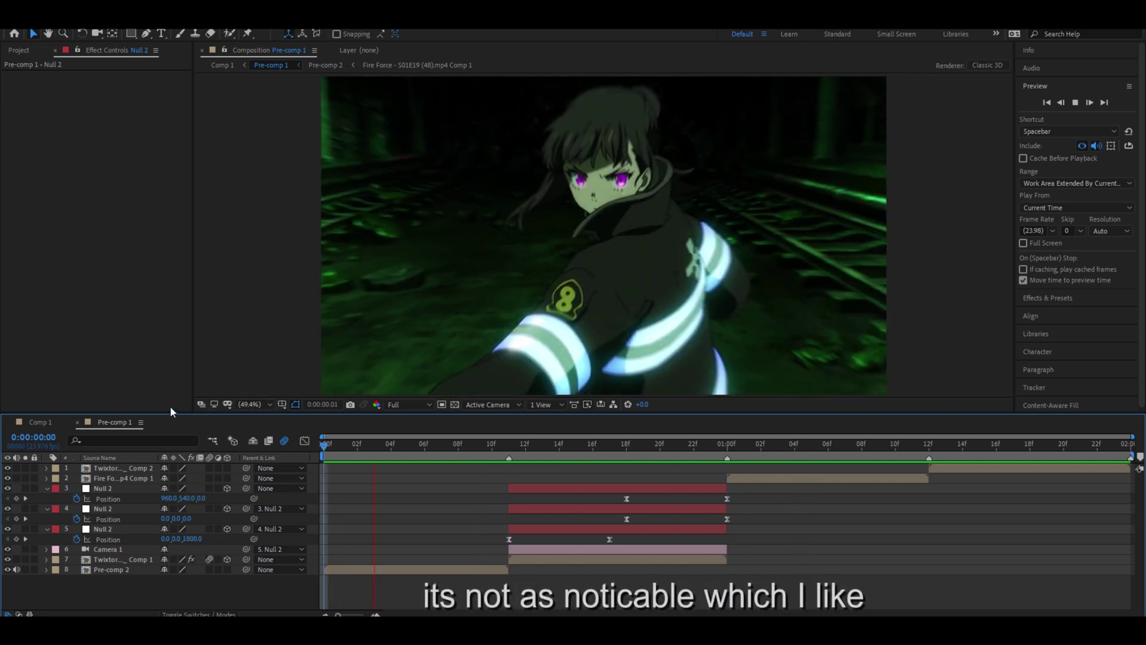
pyautogui.press('space')
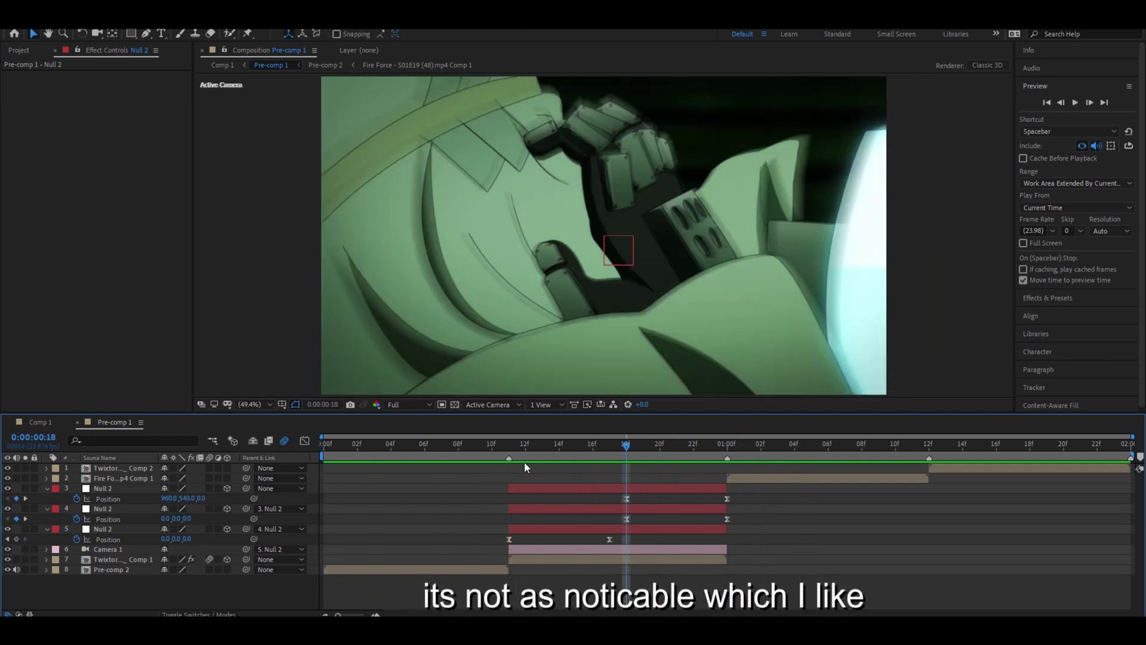
# - Compare the clip with the zoom-in keyframes deleted, then restore them and preview again
pyautogui.click(120, 517)
pyautogui.press('Delete')
pyautogui.press('space')
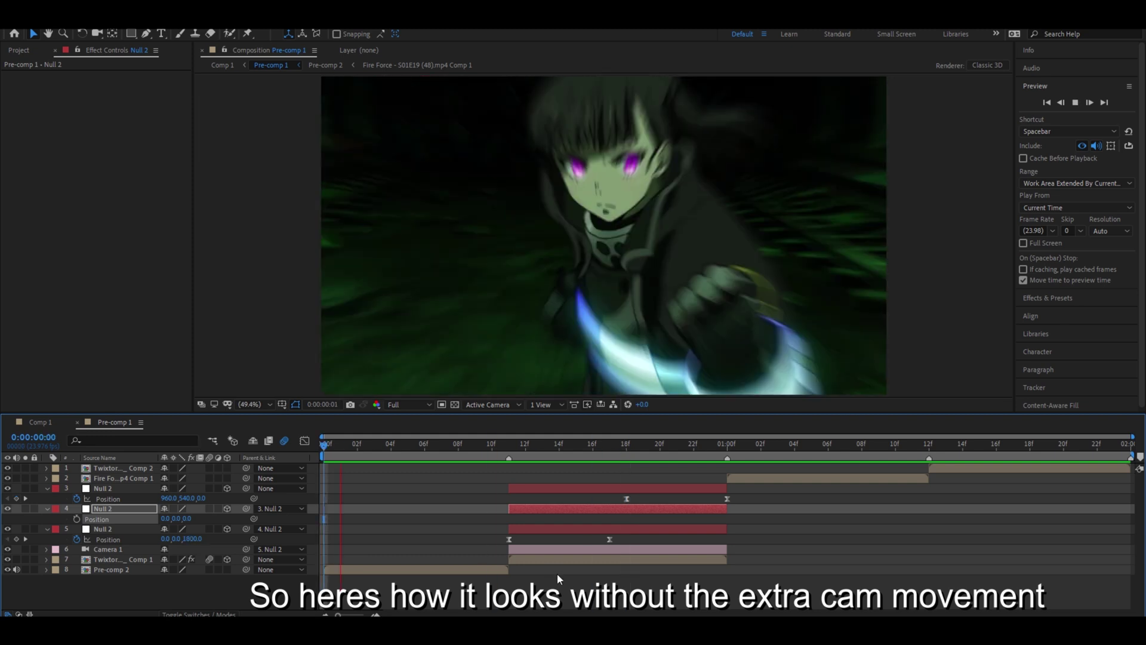
pyautogui.click(555, 577)
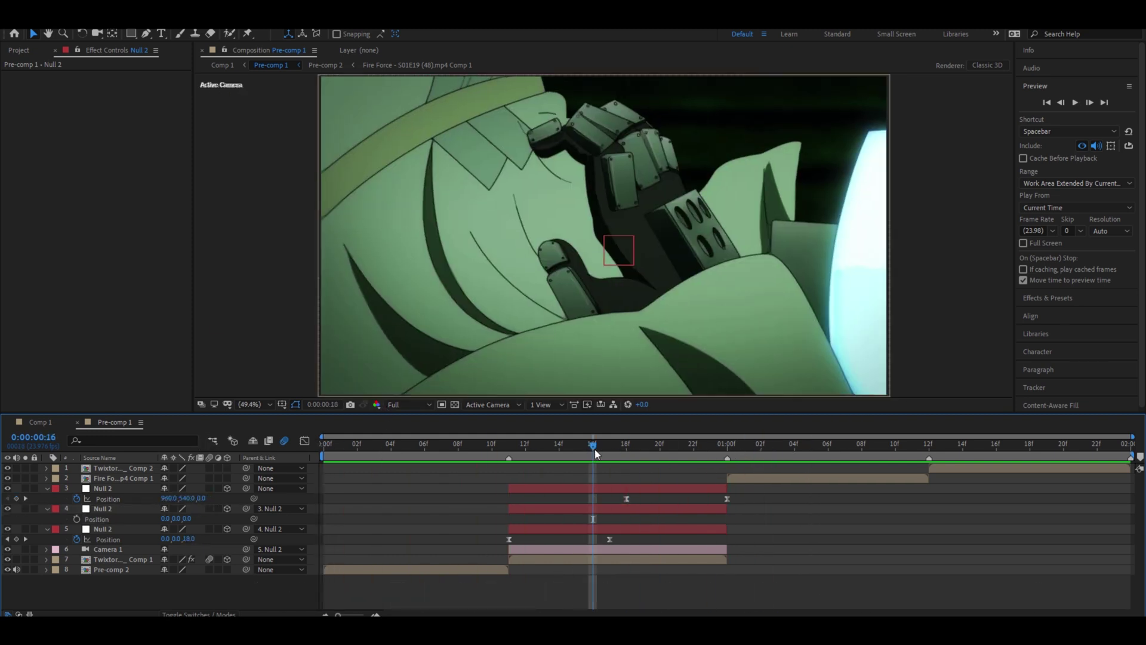
pyautogui.hotkey('ctrl', 'z')
pyautogui.click(591, 565)
pyautogui.press('space')
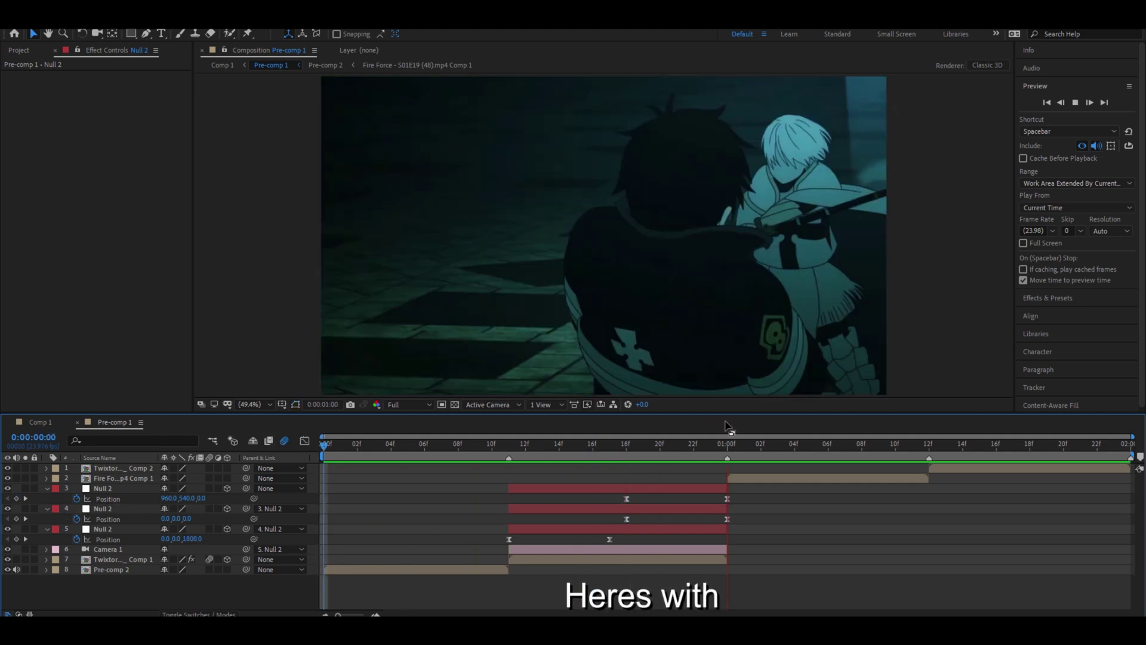
pyautogui.press('space')
pyautogui.press('space')
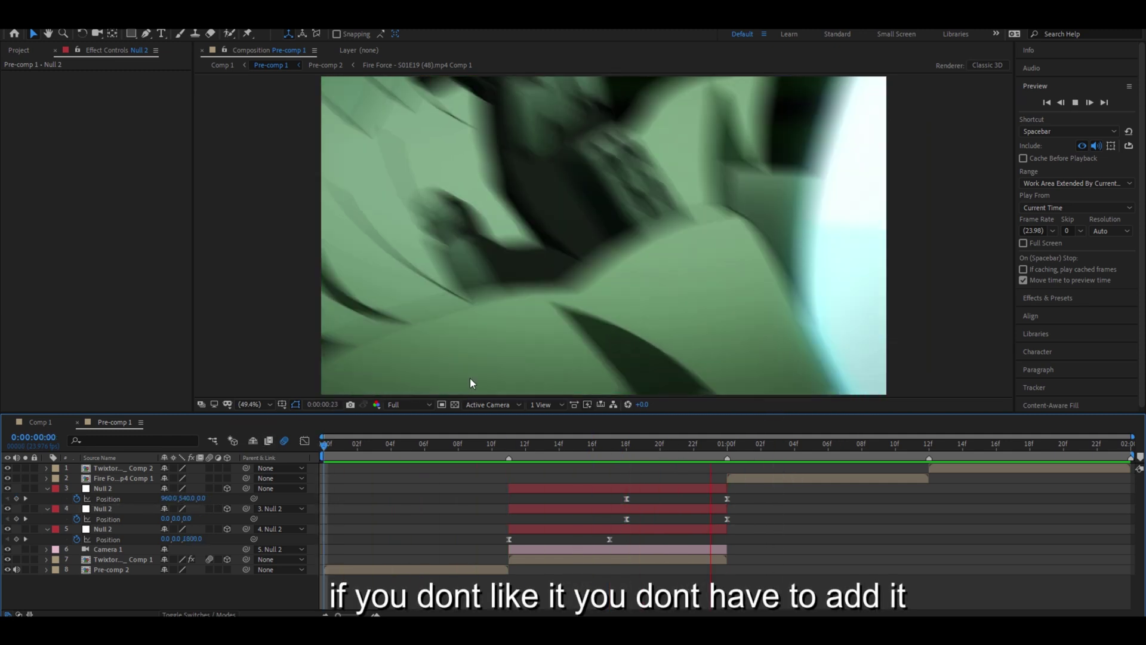
pyautogui.press('space')
# - Pre-compose the clip's camera, null and footage layers with all attributes moved into the new comp
pyautogui.moveTo(746, 483); pyautogui.dragTo(571, 557)
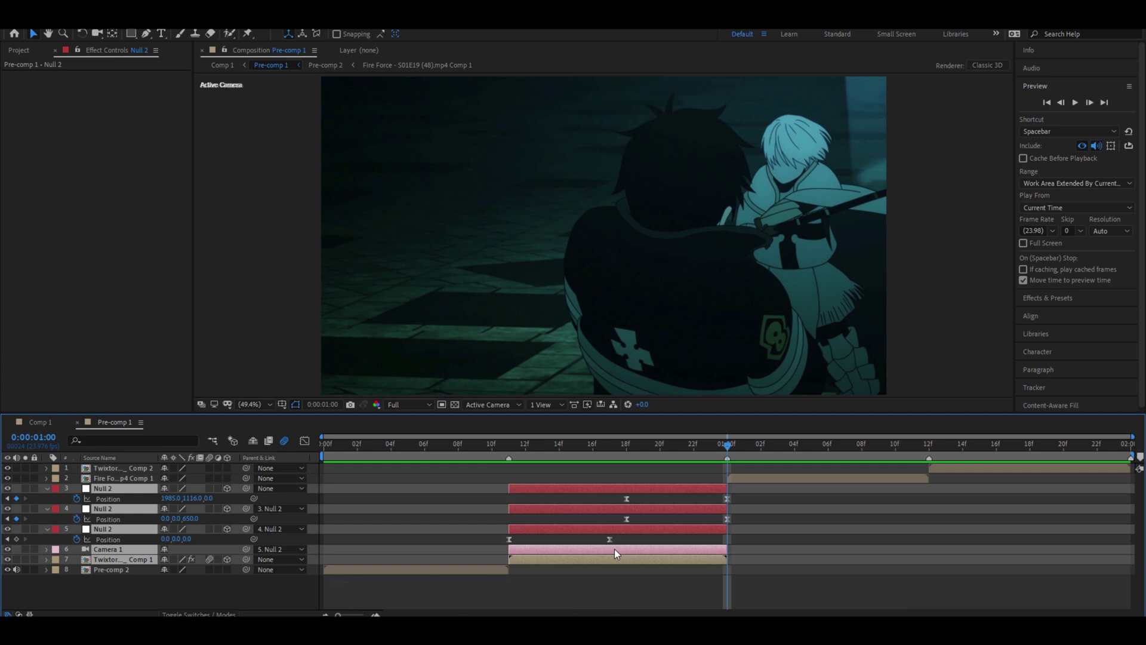
pyautogui.hotkey('ctrl', 'shift', 'c')
pyautogui.click(476, 326)
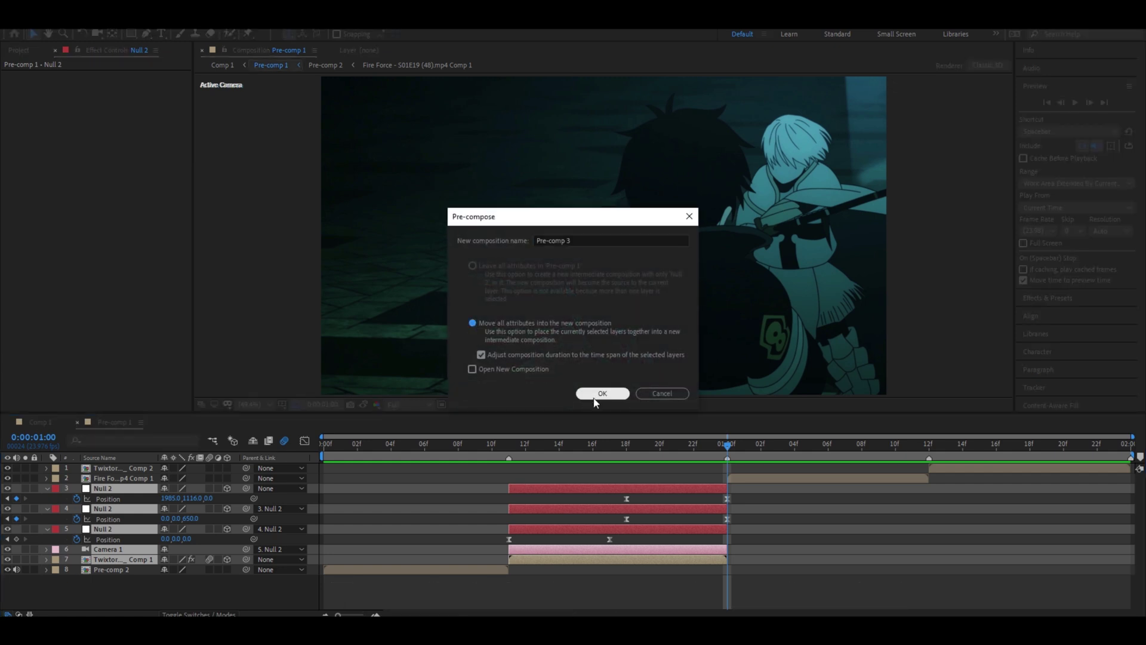
# - Confirm Pre-comp 3, then apply Motion Tile to the next clip's footage layer
pyautogui.click(601, 393)
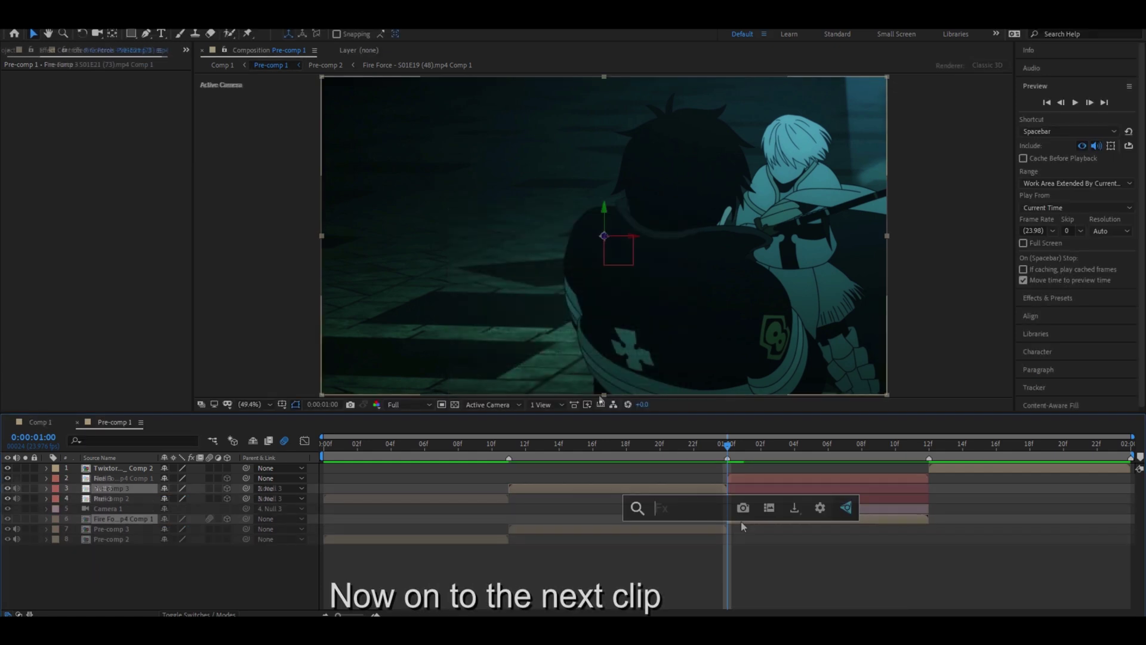
pyautogui.click(740, 519)
pyautogui.hotkey('ctrl', 'space')
pyautogui.write('motion')
pyautogui.click(696, 520)
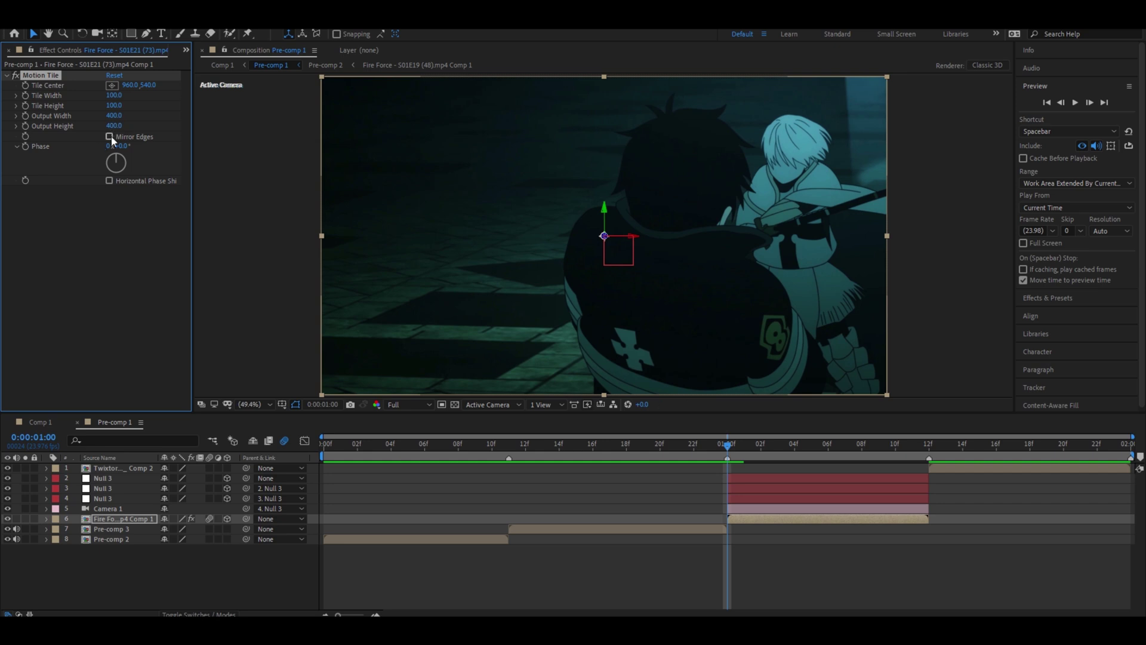
# - Reveal Null 3's Position property and check the clip's Motion Tile settings
pyautogui.click(103, 498)
pyautogui.press('p')
pyautogui.click(753, 529)
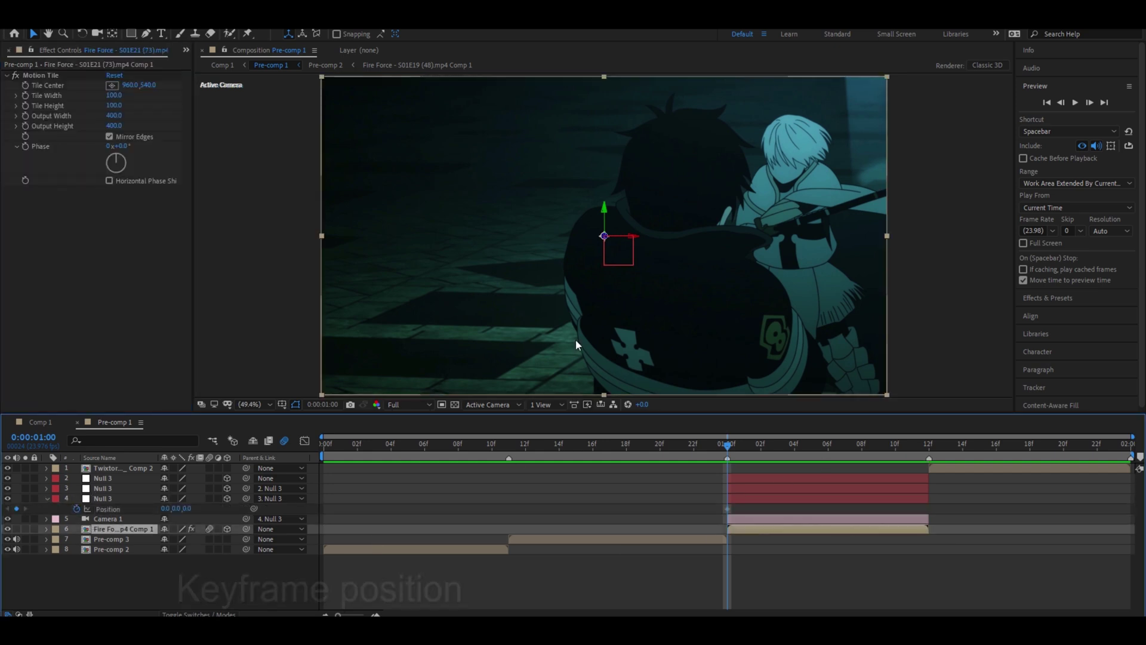
pyautogui.click(729, 509)
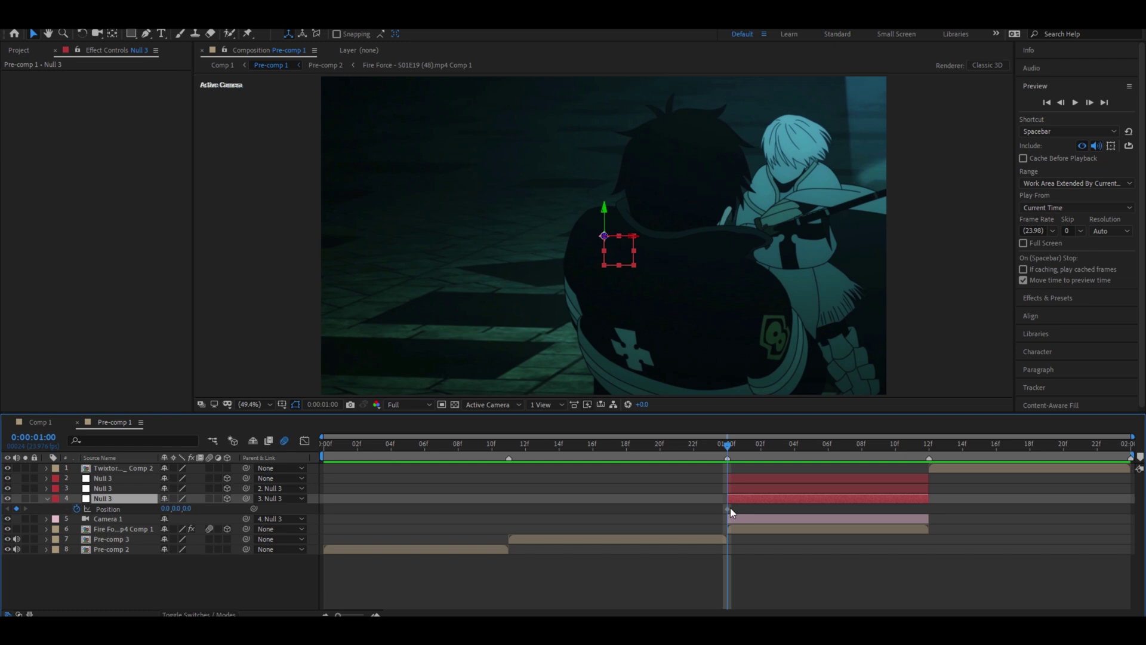
# - Push the 0,0,0 Position keyframe about six frames later and enter -700 for X at one second
pyautogui.moveTo(727, 508)
pyautogui.mouseDown()
pyautogui.moveTo(777, 554)
pyautogui.moveTo(826, 556)
pyautogui.mouseUp()
pyautogui.click(826, 556)
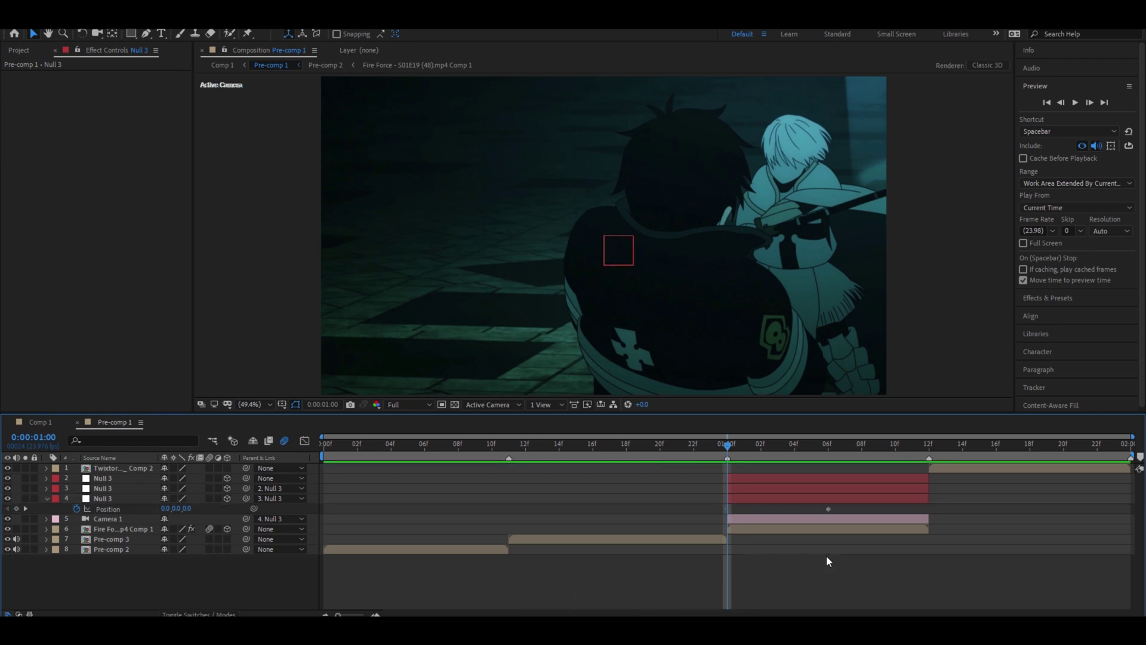
pyautogui.click(165, 507)
pyautogui.write('-700')
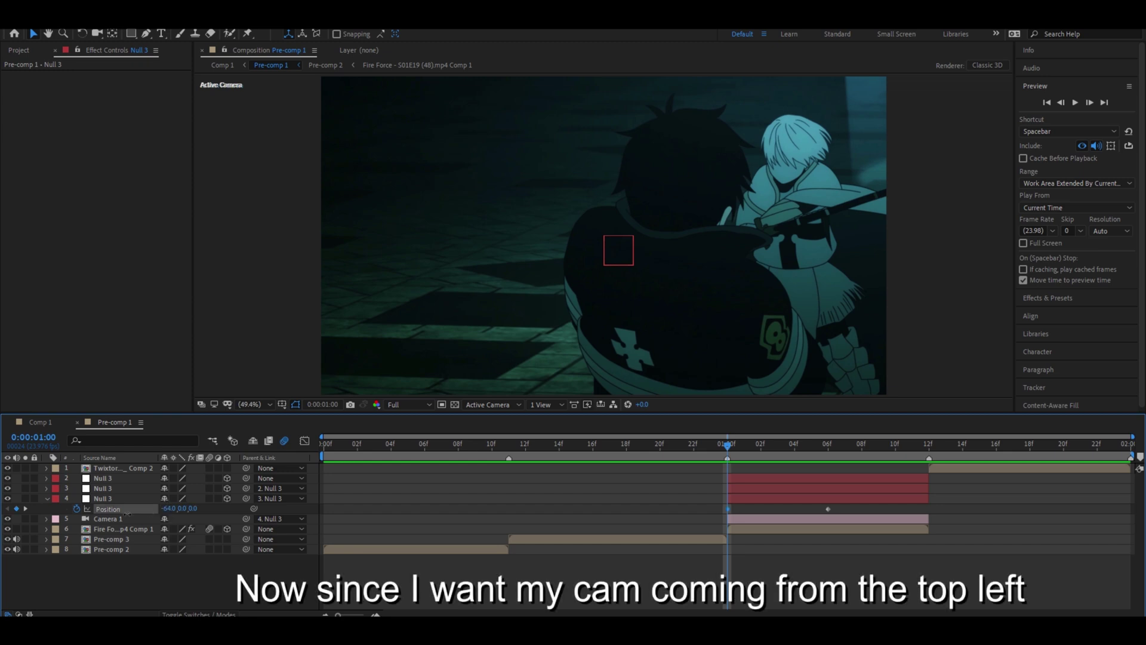
pyautogui.press('Return')
# - Scrub Null 3's starting Position to X -962 and Y -545, then select both keyframes
pyautogui.moveTo(166, 508); pyautogui.dragTo(173, 507)
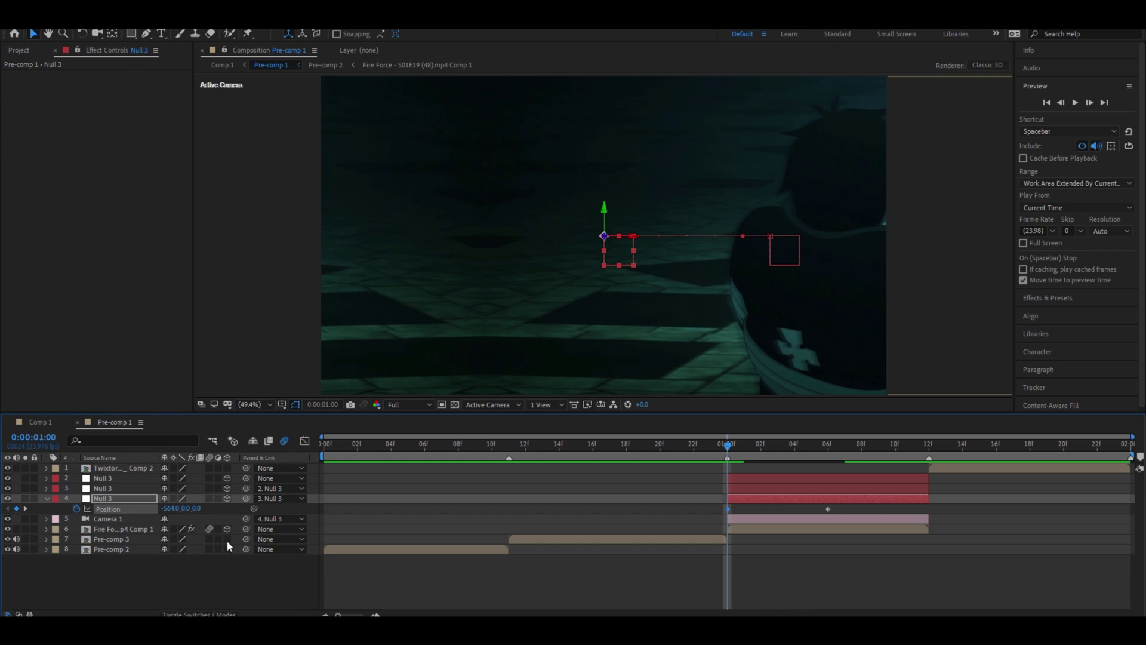
pyautogui.moveTo(174, 508); pyautogui.dragTo(152, 551)
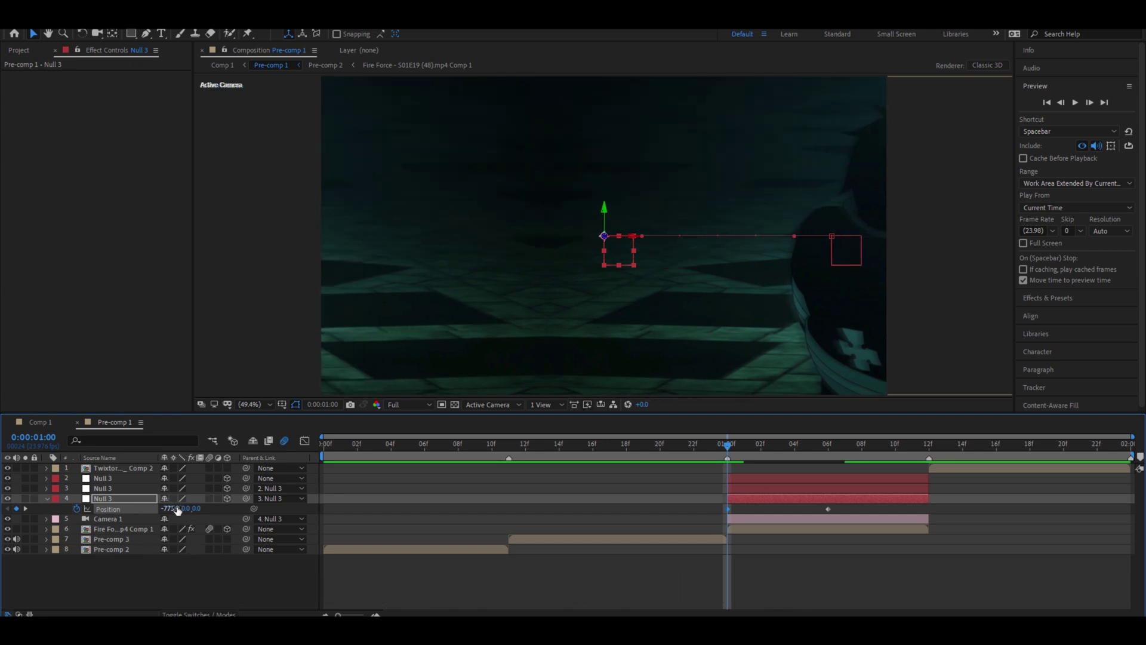
pyautogui.moveTo(102, 508); pyautogui.dragTo(62, 506)
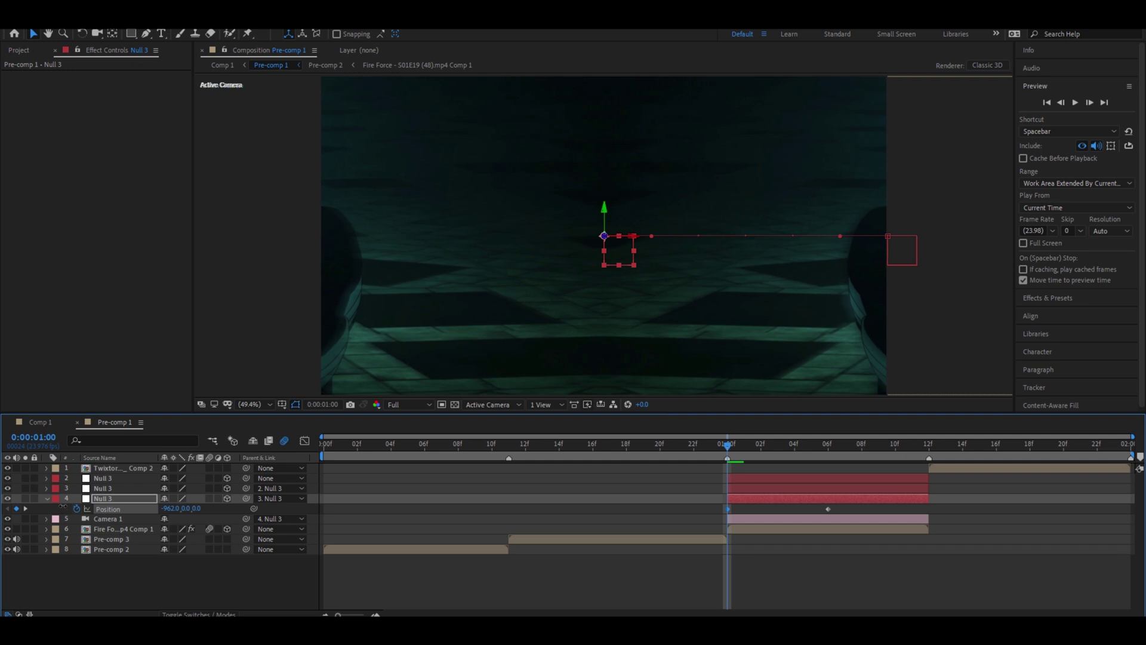
pyautogui.moveTo(190, 508); pyautogui.dragTo(194, 511)
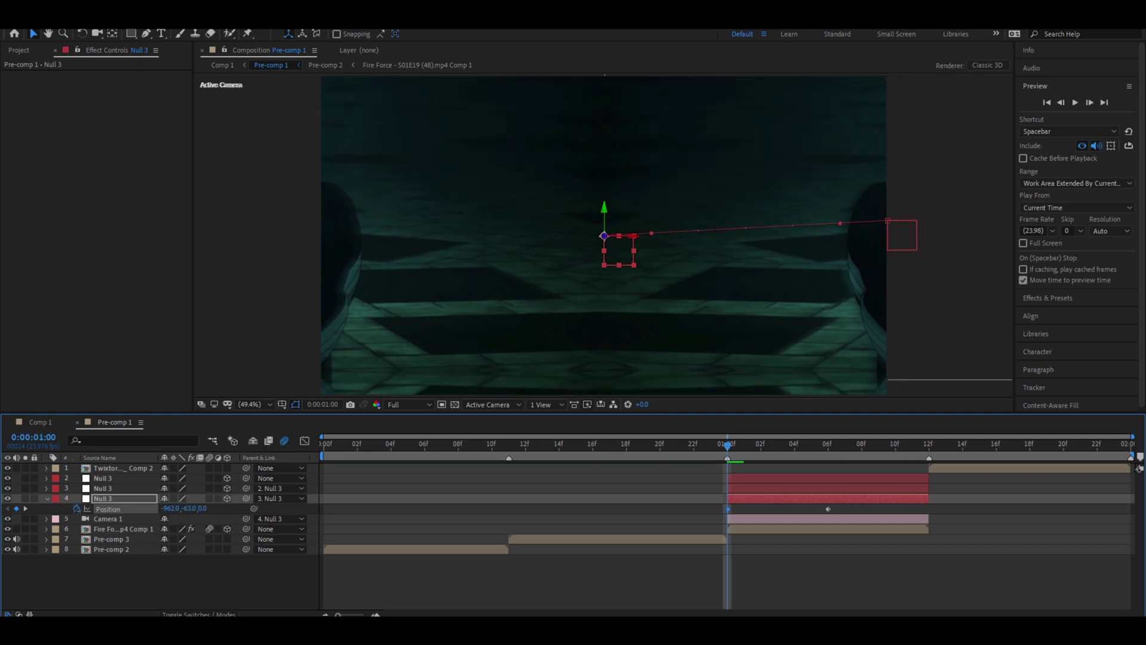
pyautogui.moveTo(98, 508); pyautogui.dragTo(60, 515)
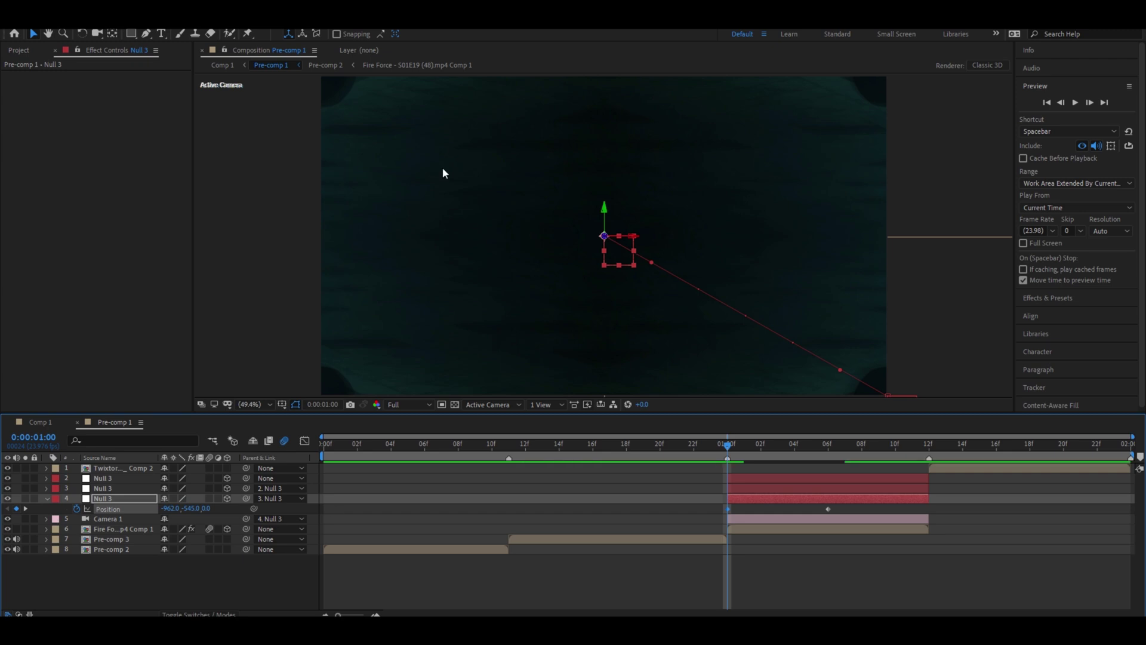
pyautogui.moveTo(720, 515); pyautogui.dragTo(720, 514)
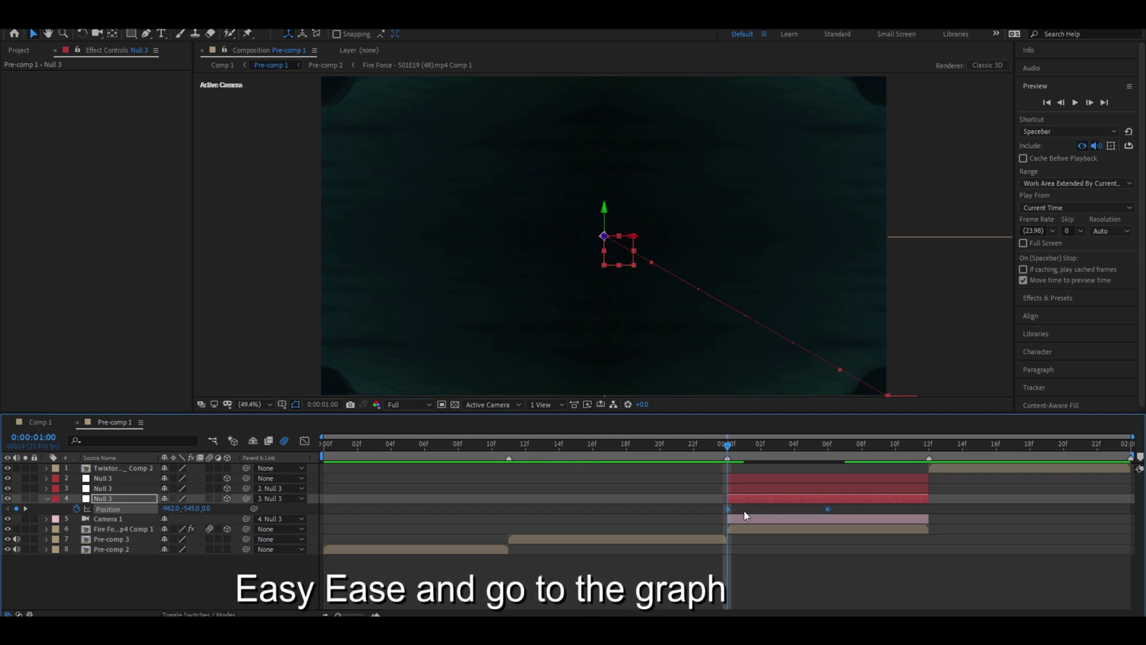
# - Easy-ease both Null 3 keyframes and pull the influence handles into a fast-start speed spike
pyautogui.press('F9')
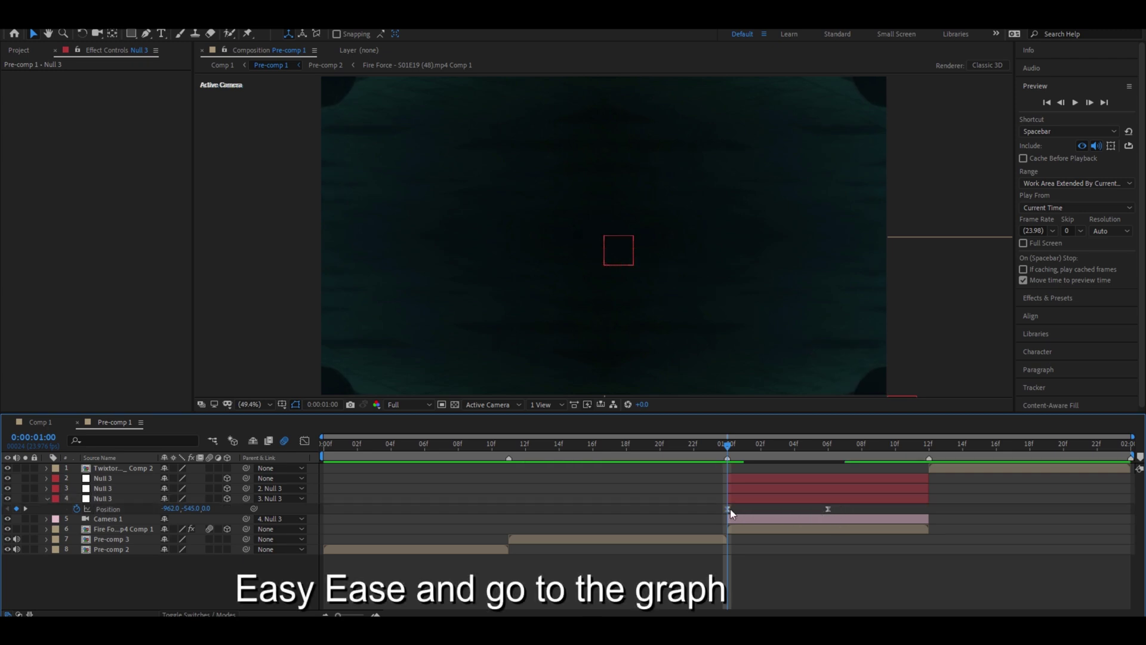
pyautogui.click(726, 509)
pyautogui.click(305, 440)
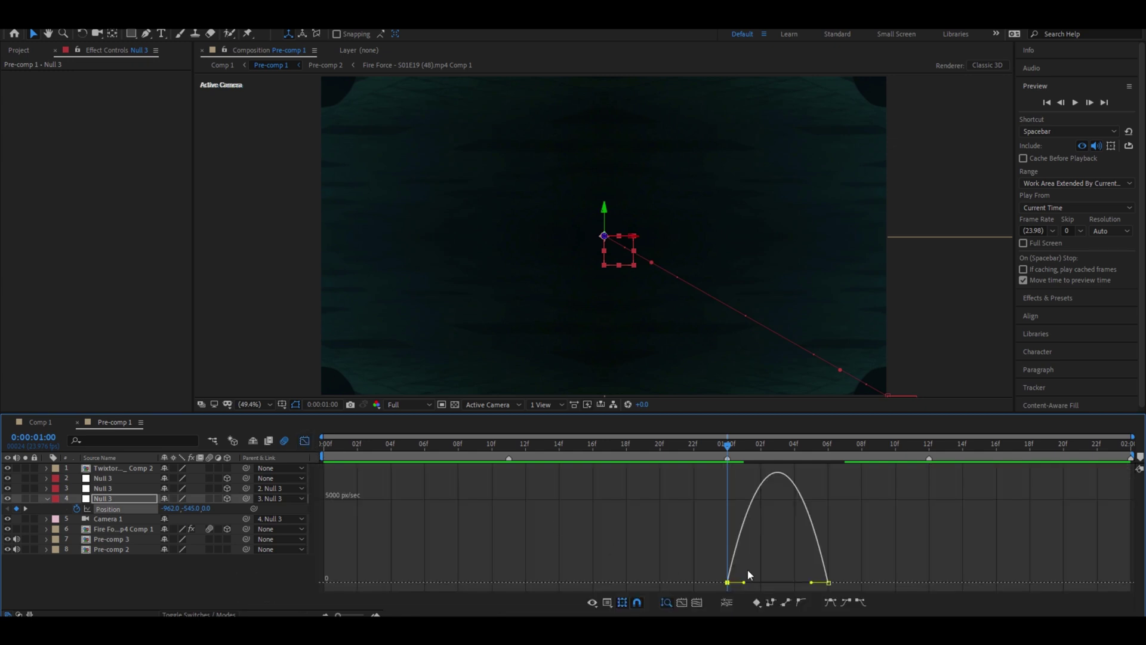
pyautogui.moveTo(743, 581); pyautogui.dragTo(729, 582)
pyautogui.moveTo(812, 583); pyautogui.dragTo(735, 583)
pyautogui.scroll(2, 707, 449)
pyautogui.click(712, 458)
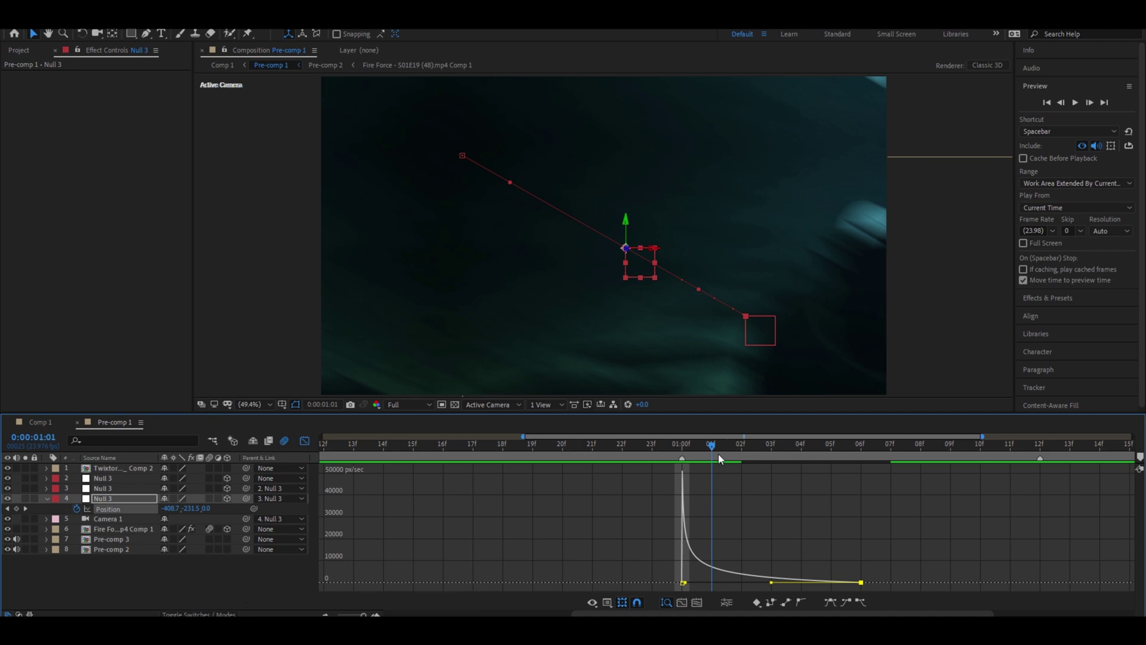
pyautogui.click(305, 441)
# - Shift both Position keyframes one frame earlier and preview the slide from one second
pyautogui.moveTo(682, 514); pyautogui.dragTo(681, 512)
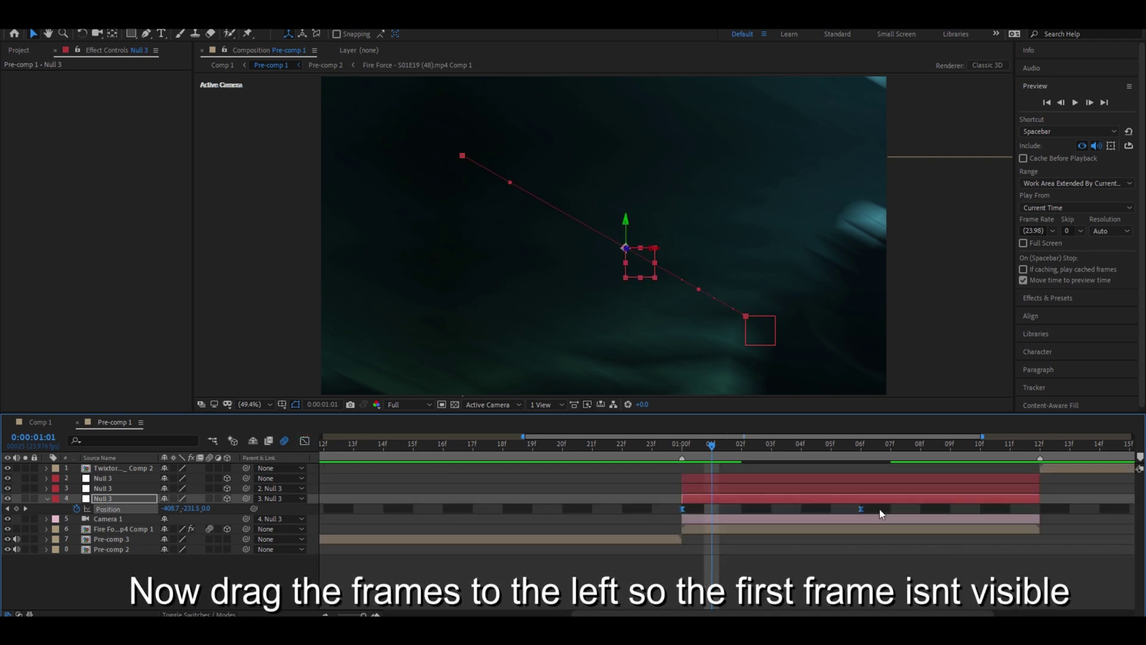
pyautogui.moveTo(861, 509); pyautogui.dragTo(831, 509)
pyautogui.moveTo(721, 449); pyautogui.dragTo(742, 448)
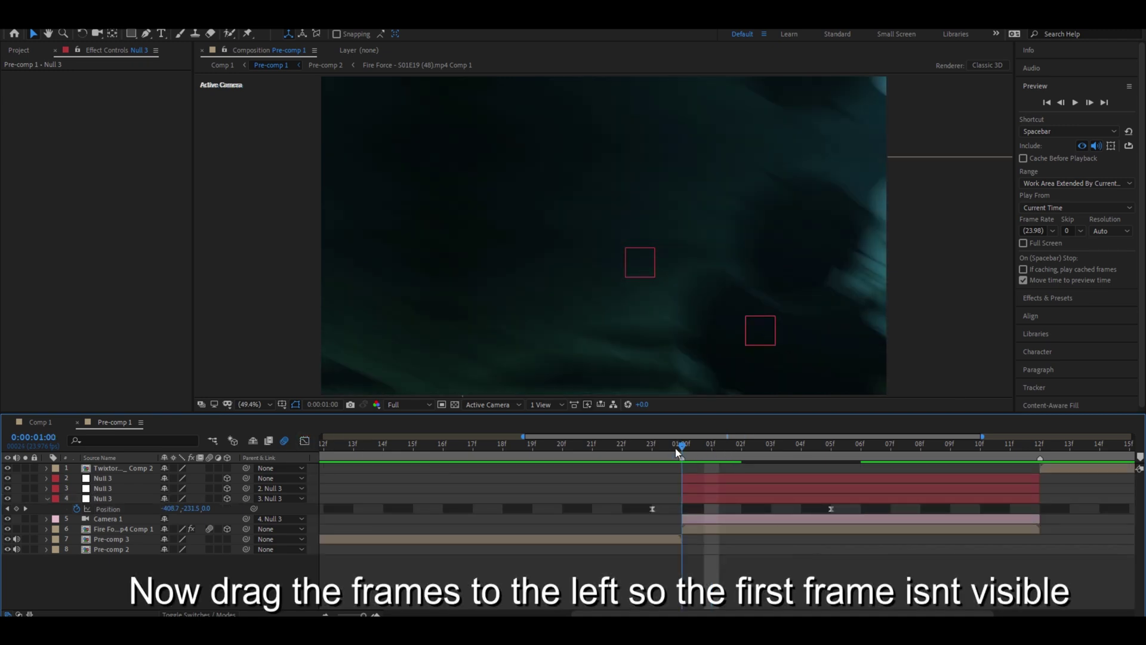
pyautogui.click(790, 463)
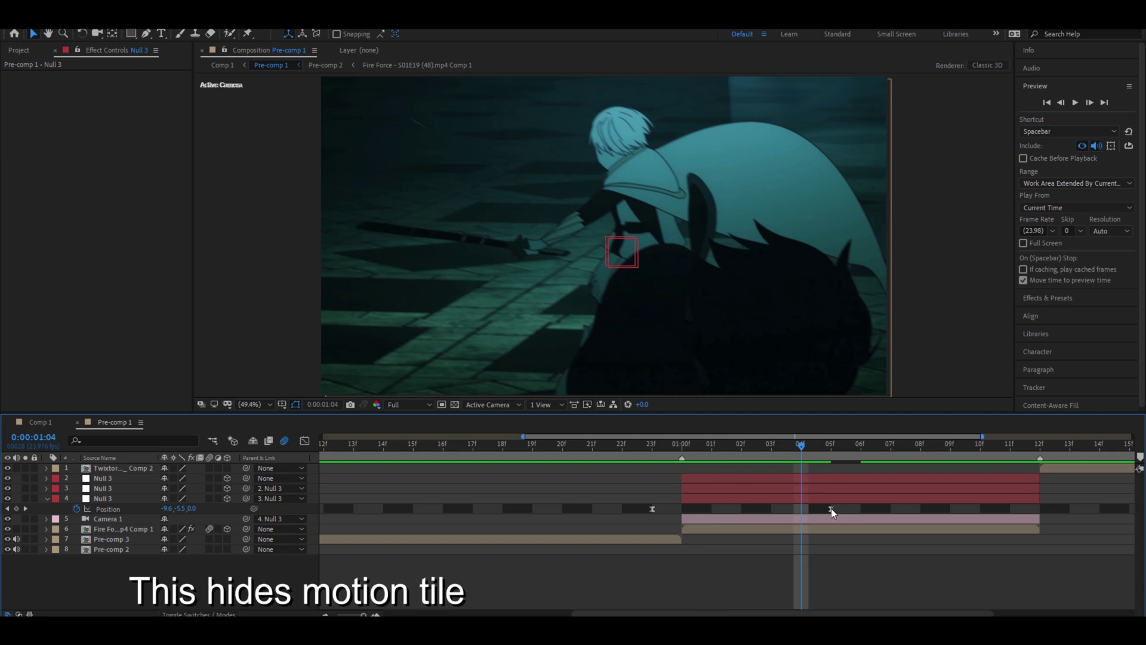
pyautogui.click(690, 451)
pyautogui.click(653, 508)
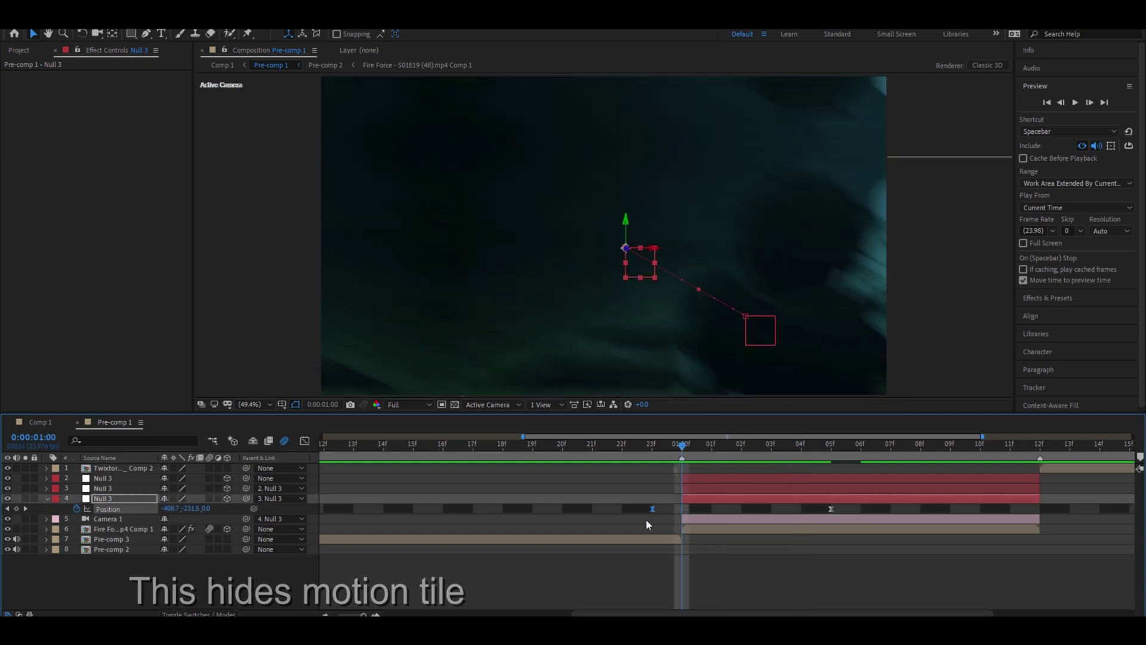
pyautogui.press('space')
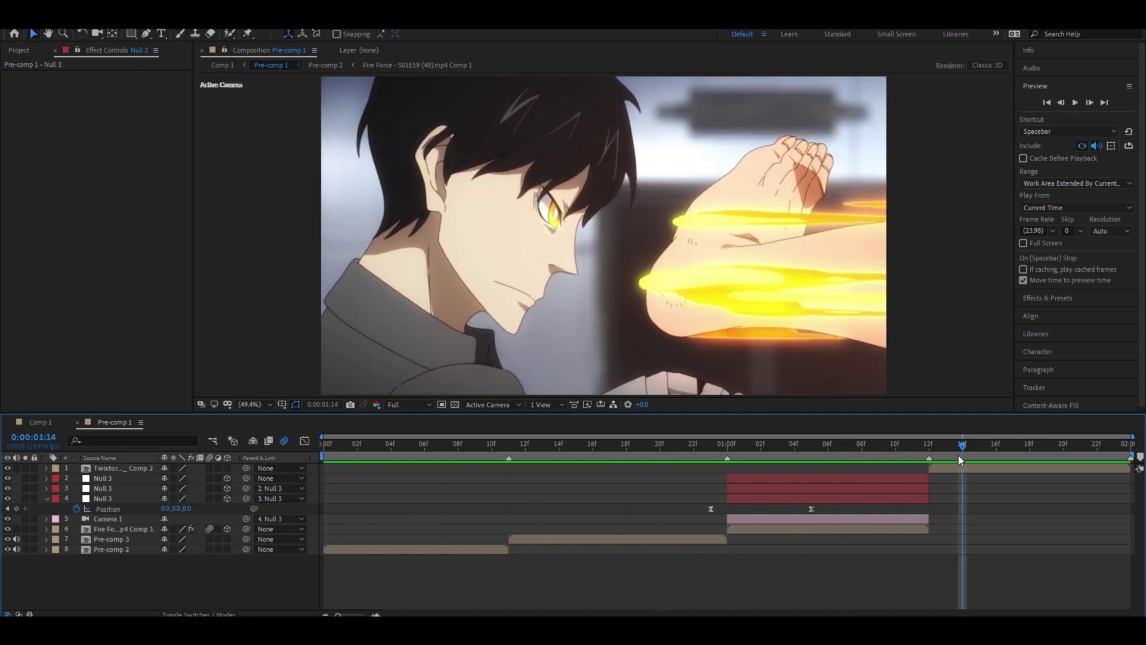
# - Reveal the second Null 3's Position and review the clip's final frames around 1:11
pyautogui.click(878, 445)
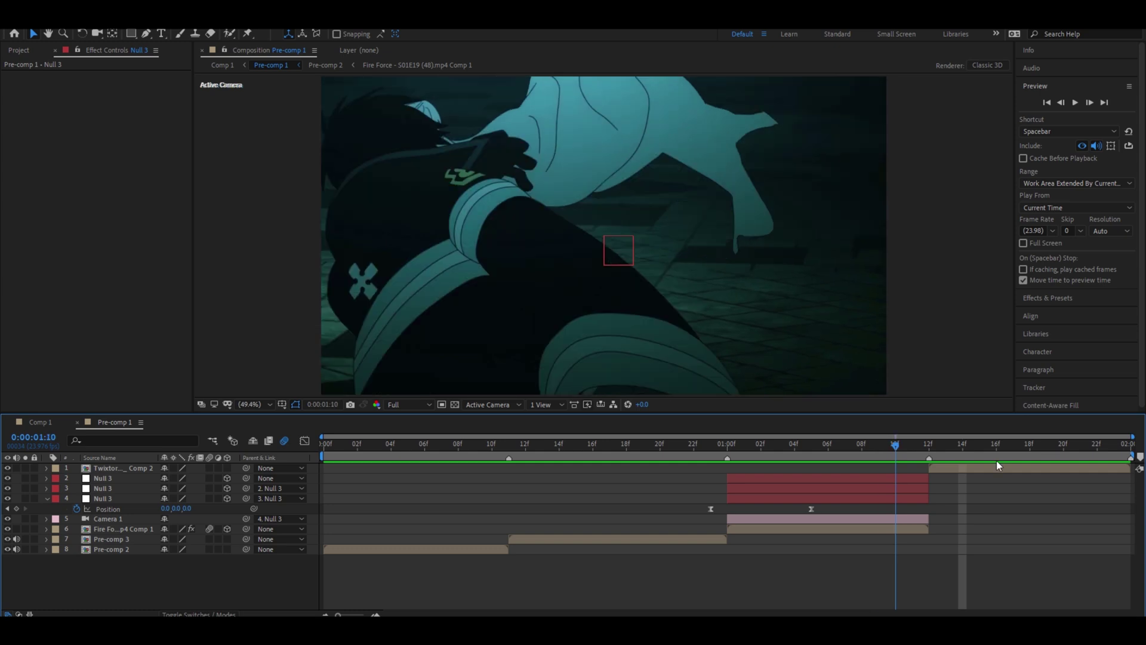
pyautogui.moveTo(911, 453); pyautogui.dragTo(912, 455)
pyautogui.click(897, 474)
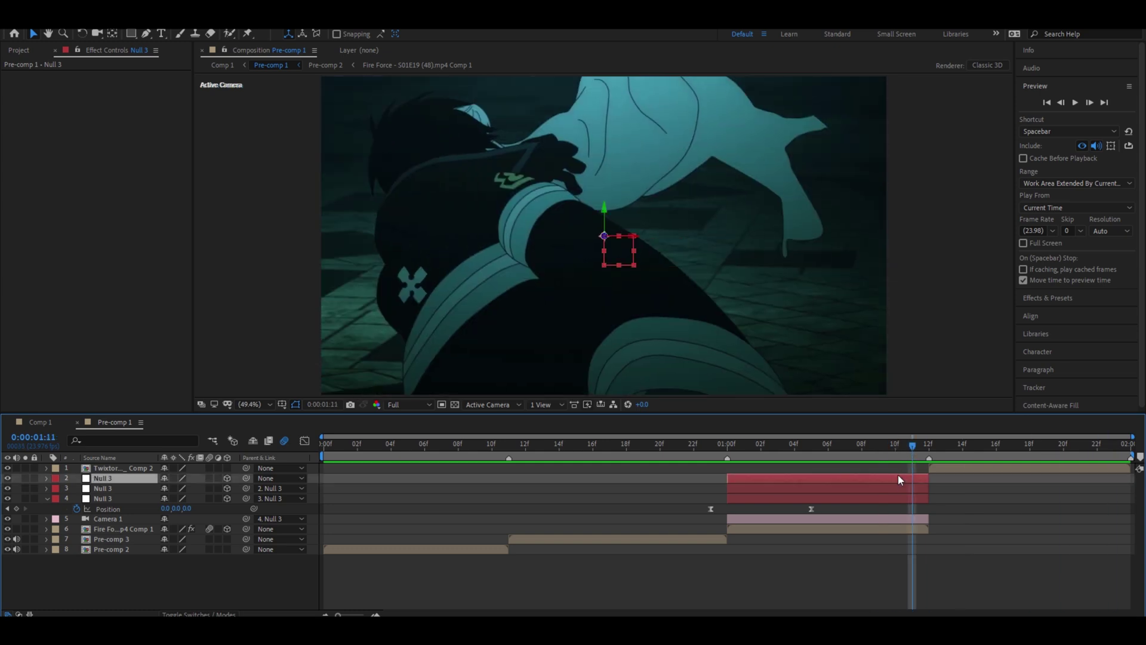
pyautogui.hotkey('alt', 'shift', 'p')
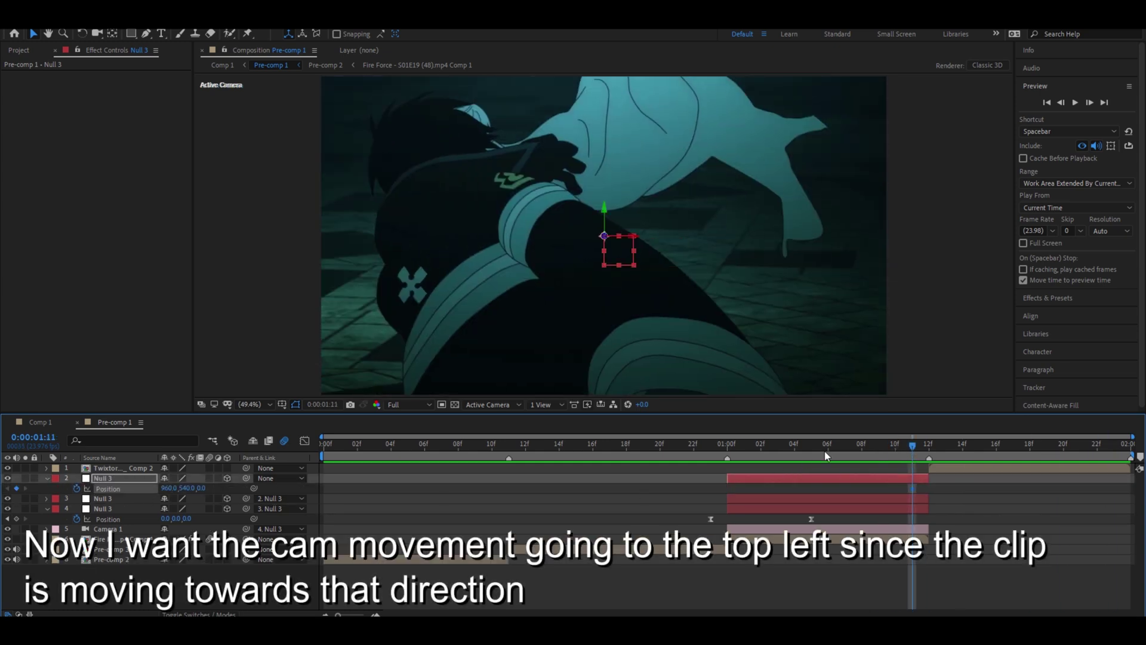
pyautogui.moveTo(905, 447)
pyautogui.mouseDown()
pyautogui.moveTo(778, 434)
pyautogui.moveTo(912, 453)
pyautogui.mouseUp()
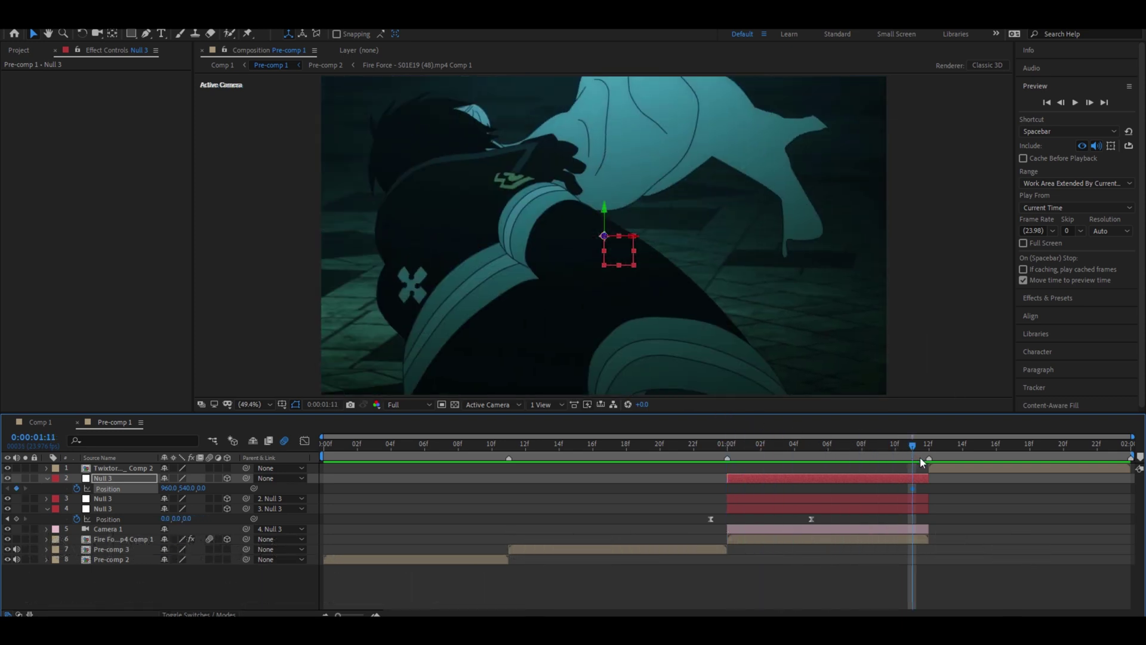
pyautogui.press('pagedown')
pyautogui.press('pageup')
pyautogui.press('pageup')
pyautogui.press('pageup')
pyautogui.press('pageup')
pyautogui.press('pageup')
pyautogui.press('pageup')
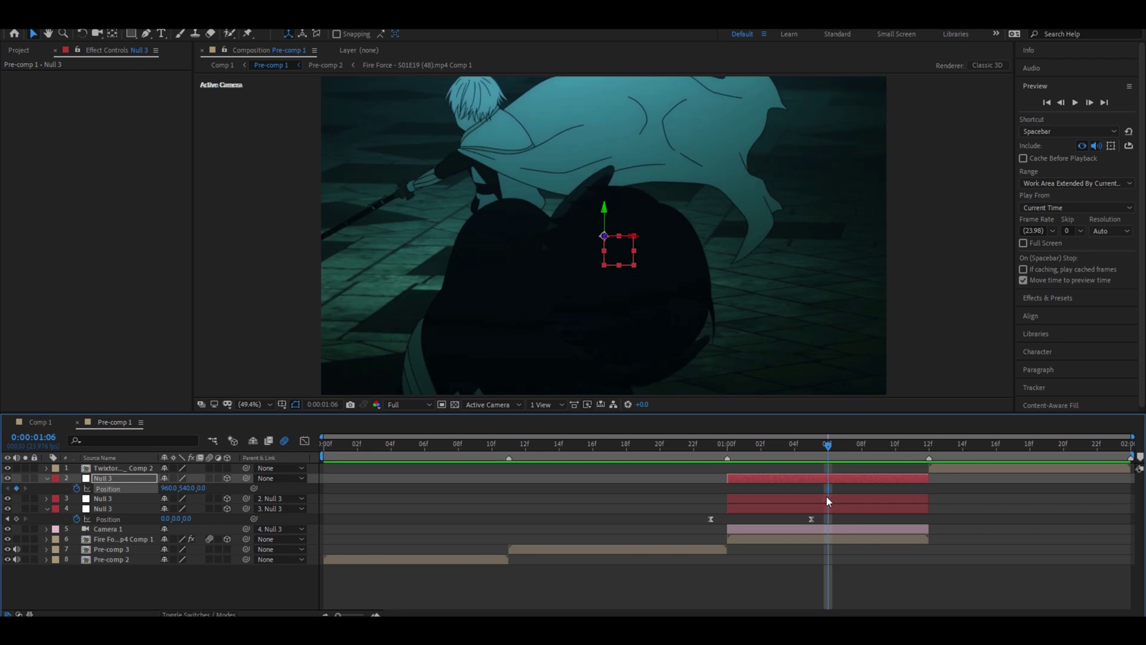
pyautogui.click(828, 500)
pyautogui.press('space')
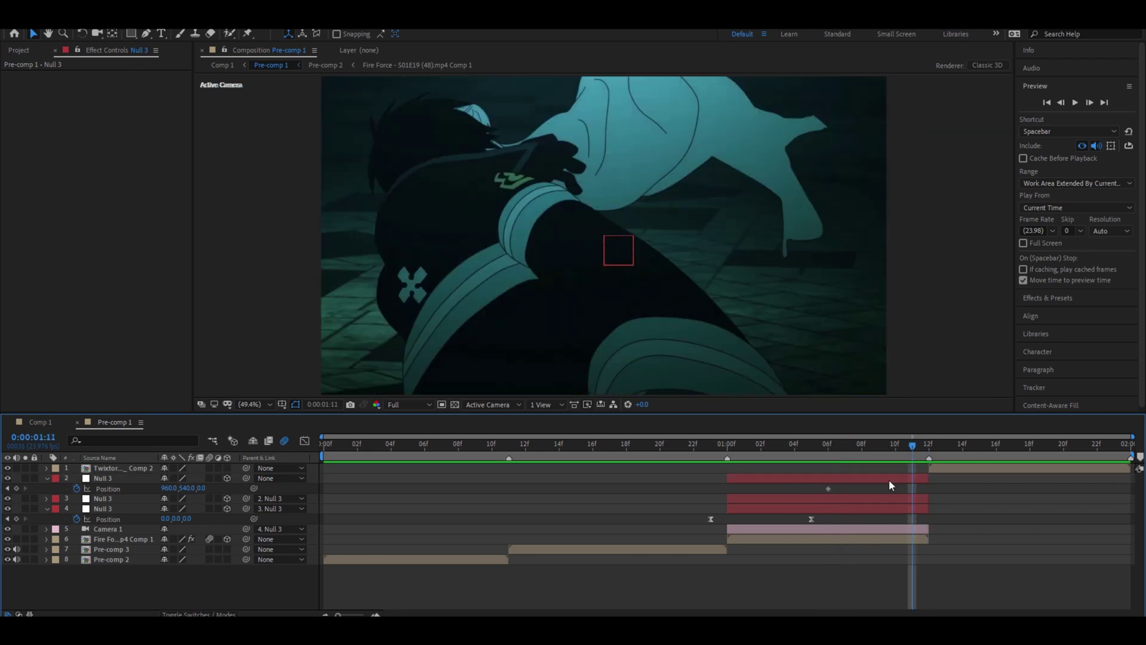
pyautogui.click(889, 480)
# - Keyframe Null 3's Position toward the top left on the clip's last frame and easy-ease both keys
pyautogui.moveTo(166, 488); pyautogui.dragTo(228, 487)
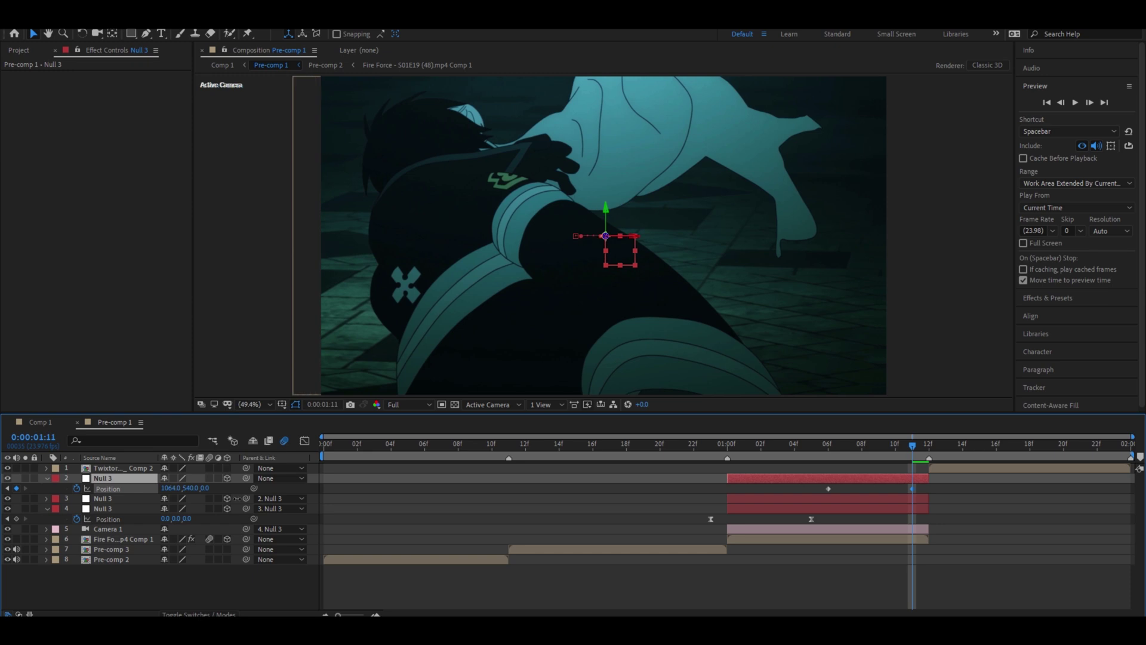
pyautogui.moveTo(132, 501)
pyautogui.mouseDown()
pyautogui.moveTo(180, 505)
pyautogui.moveTo(169, 492)
pyautogui.moveTo(38, 493)
pyautogui.mouseUp()
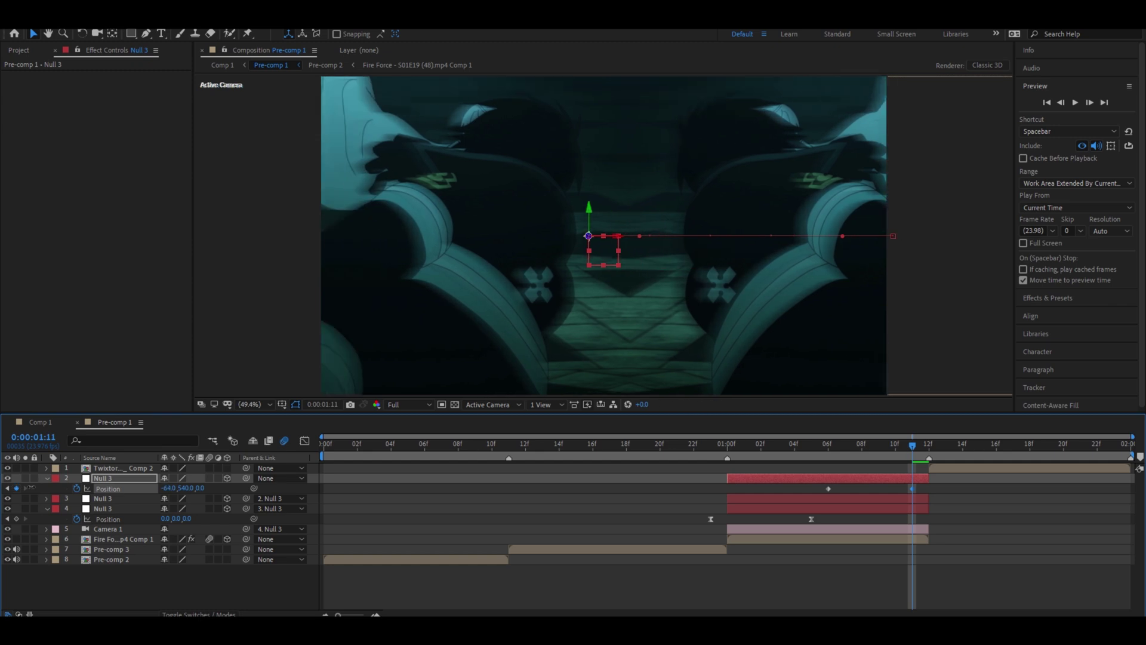
pyautogui.moveTo(182, 488); pyautogui.dragTo(182, 488)
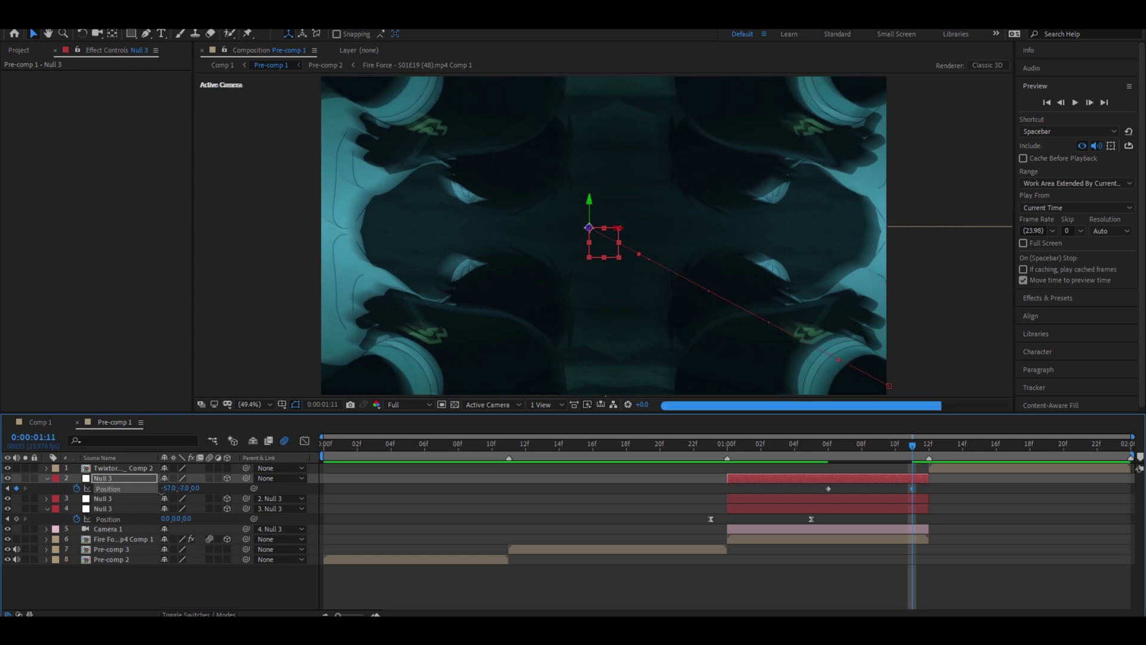
pyautogui.moveTo(911, 488)
pyautogui.mouseDown()
pyautogui.moveTo(927, 489)
pyautogui.moveTo(852, 490)
pyautogui.mouseUp()
pyautogui.press('F9')
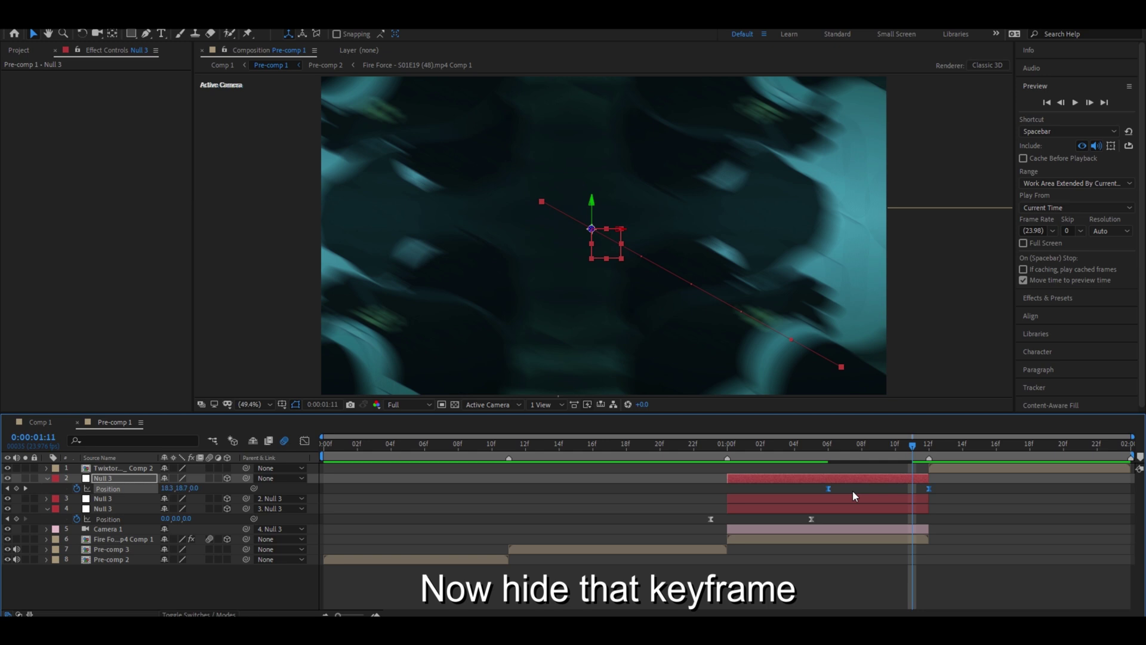
# - Shape the exit slide's speed graph into a sharp accelerating spike and preview from the slide's start
pyautogui.hotkey('shift', 'F3')
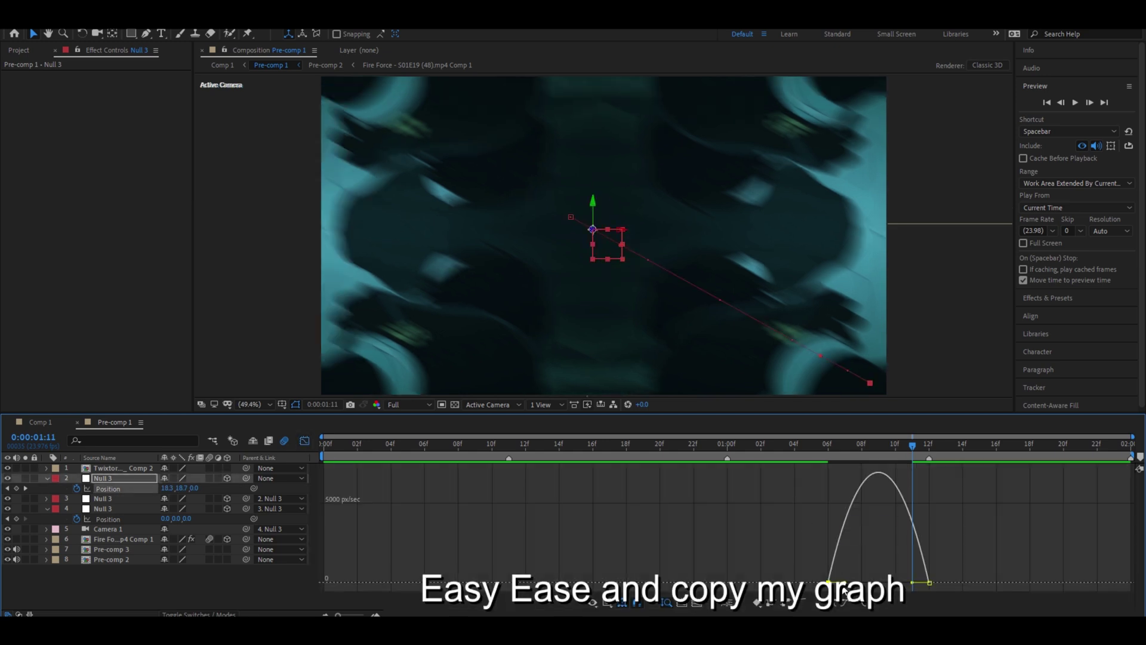
pyautogui.scroll(3, 865, 537)
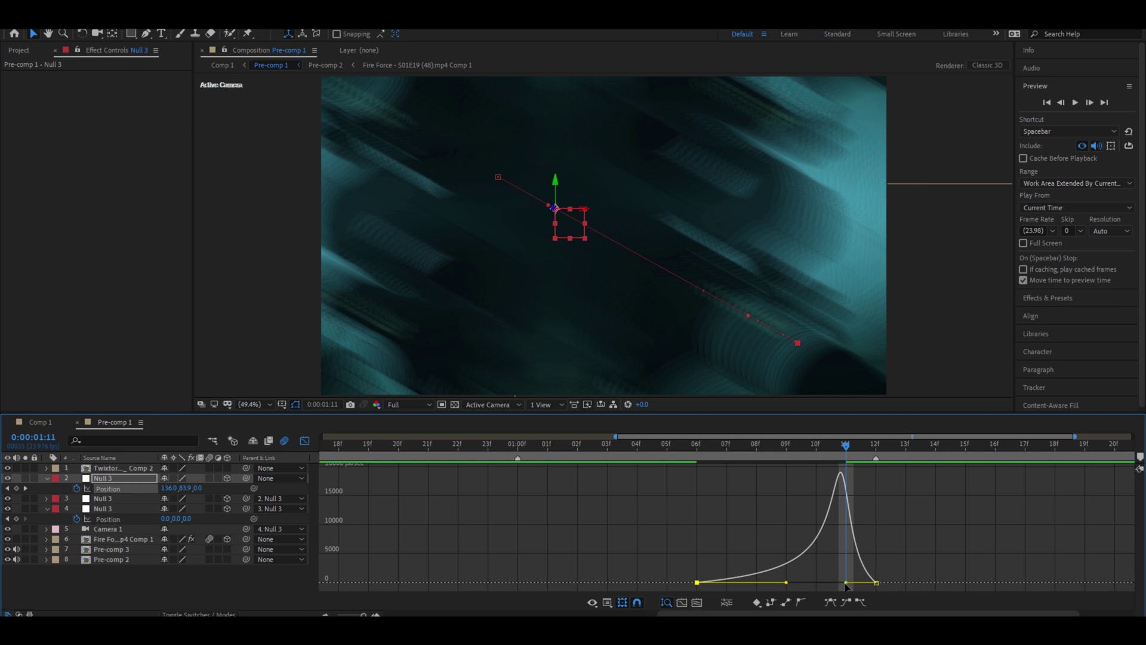
pyautogui.moveTo(845, 588); pyautogui.dragTo(938, 594)
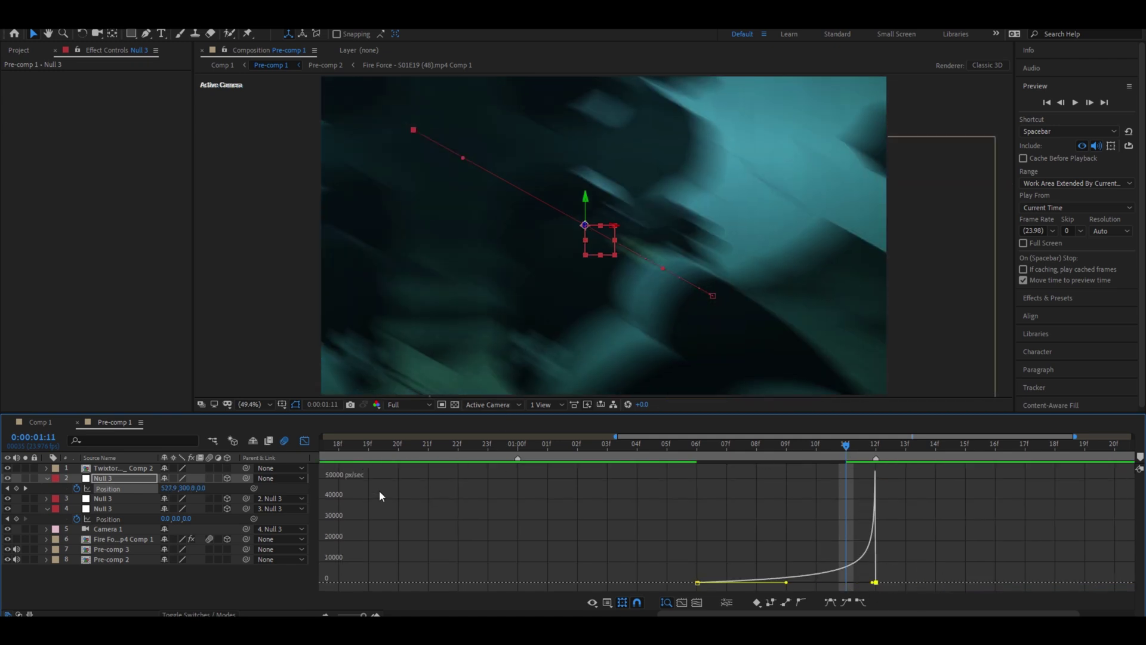
pyautogui.click(305, 442)
pyautogui.moveTo(836, 446); pyautogui.dragTo(429, 452)
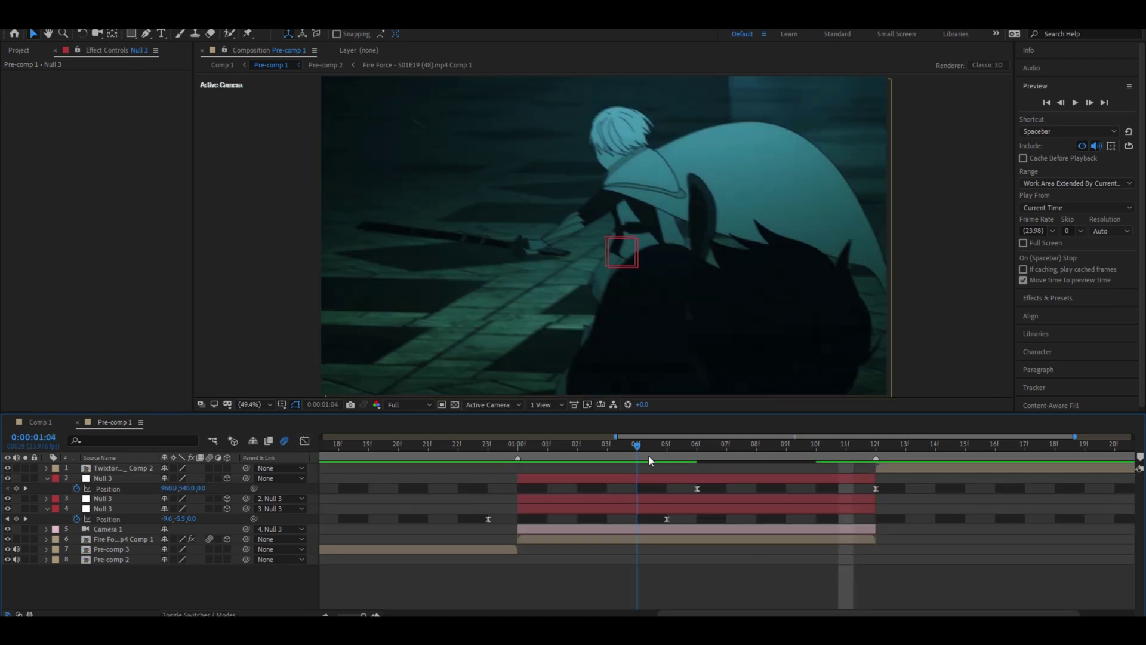
pyautogui.press('space')
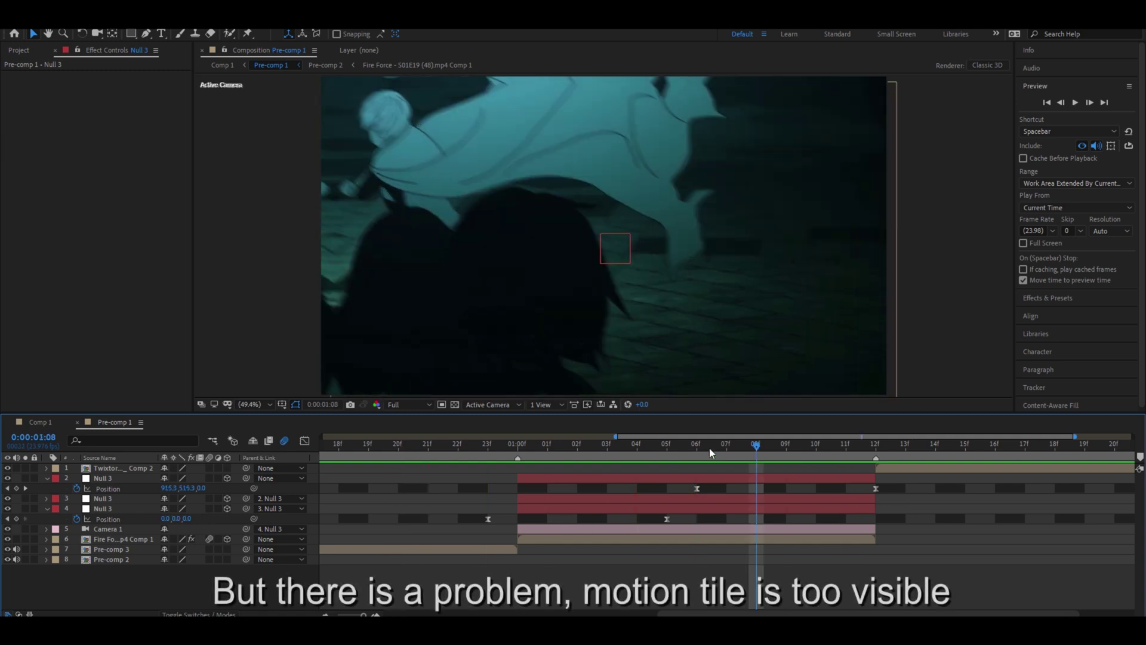
# - Add a Z 650 Position keyframe on Null 3 at 01:12 and easy-ease the zoom keyframes
pyautogui.click(381, 441)
pyautogui.press('space')
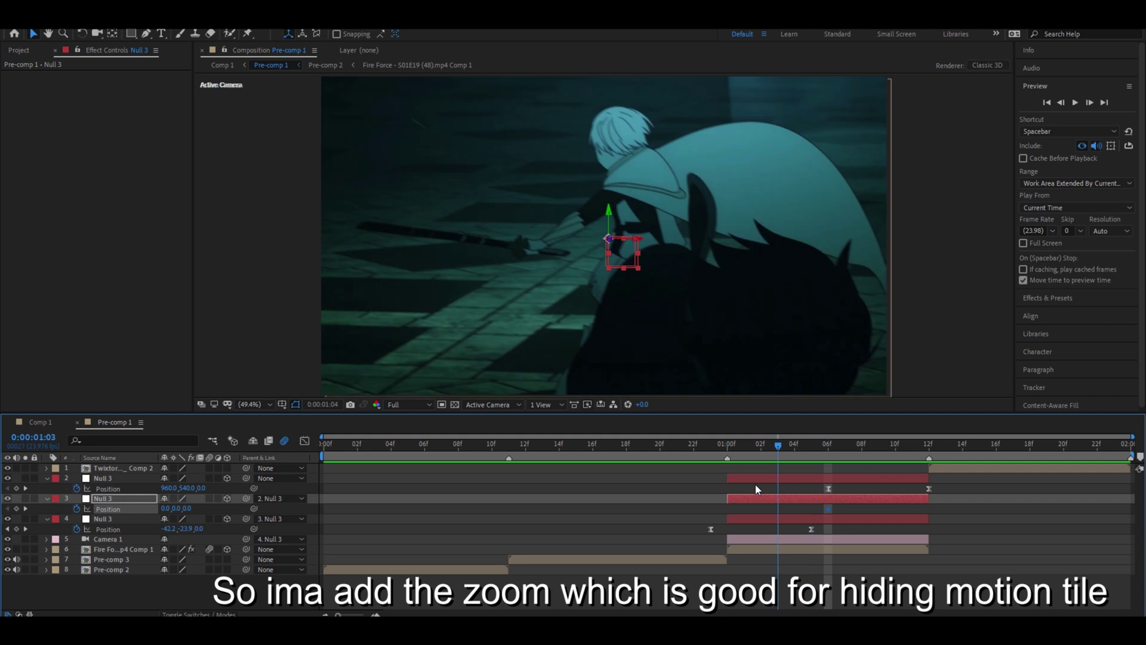
pyautogui.moveTo(702, 493)
pyautogui.mouseDown()
pyautogui.moveTo(786, 513)
pyautogui.moveTo(839, 569)
pyautogui.mouseUp()
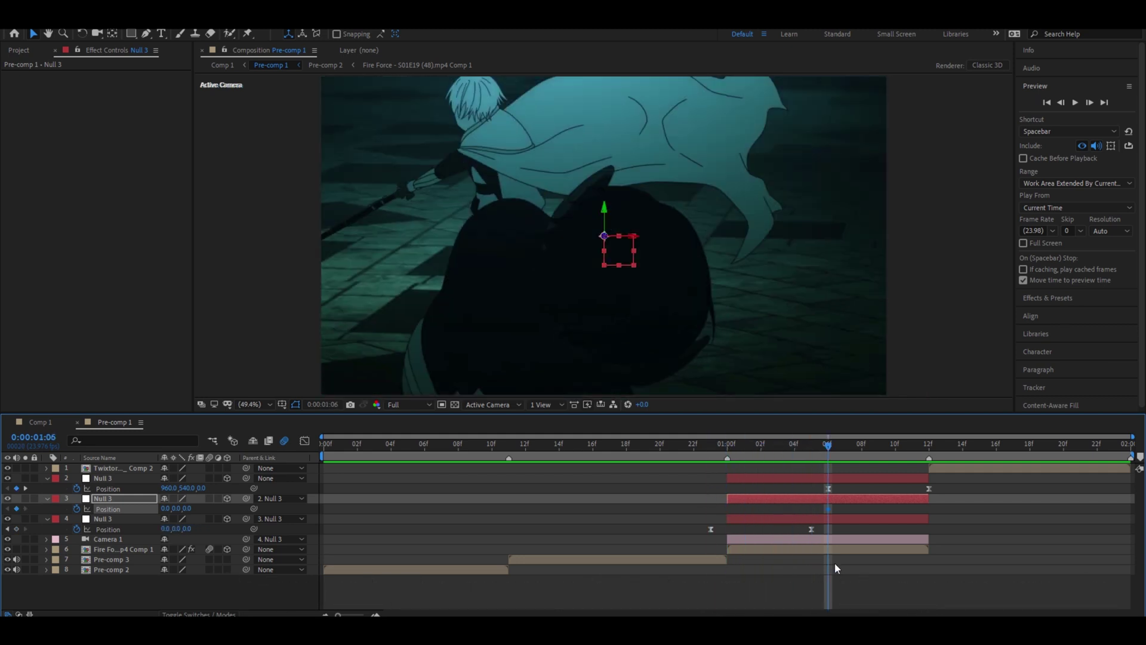
pyautogui.press('space')
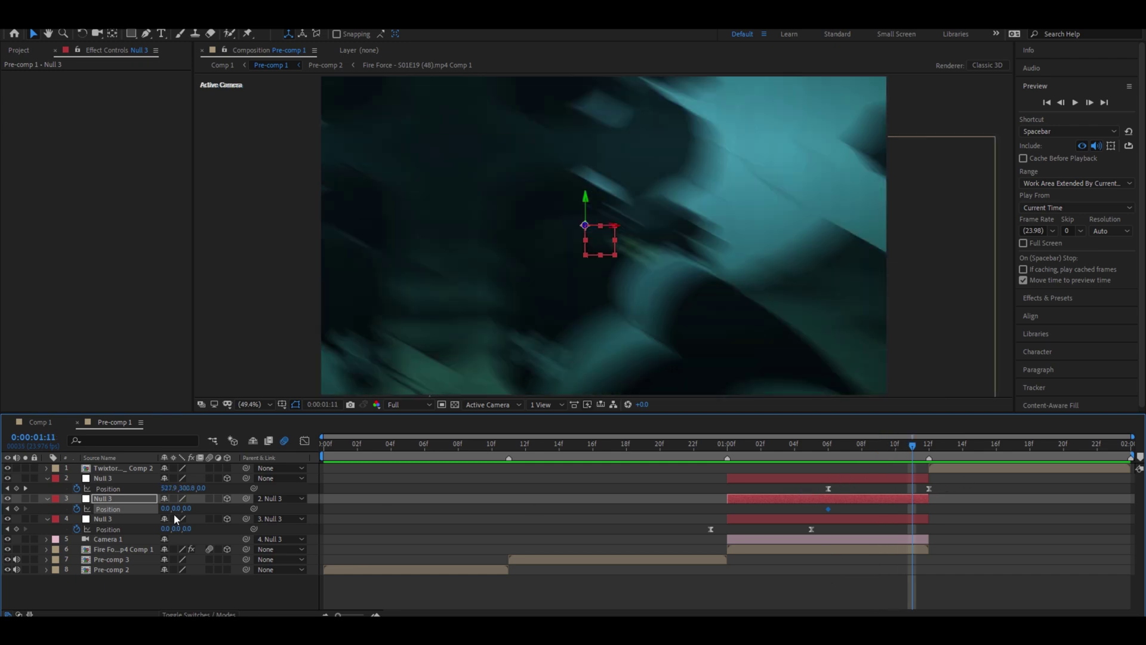
pyautogui.press('Return')
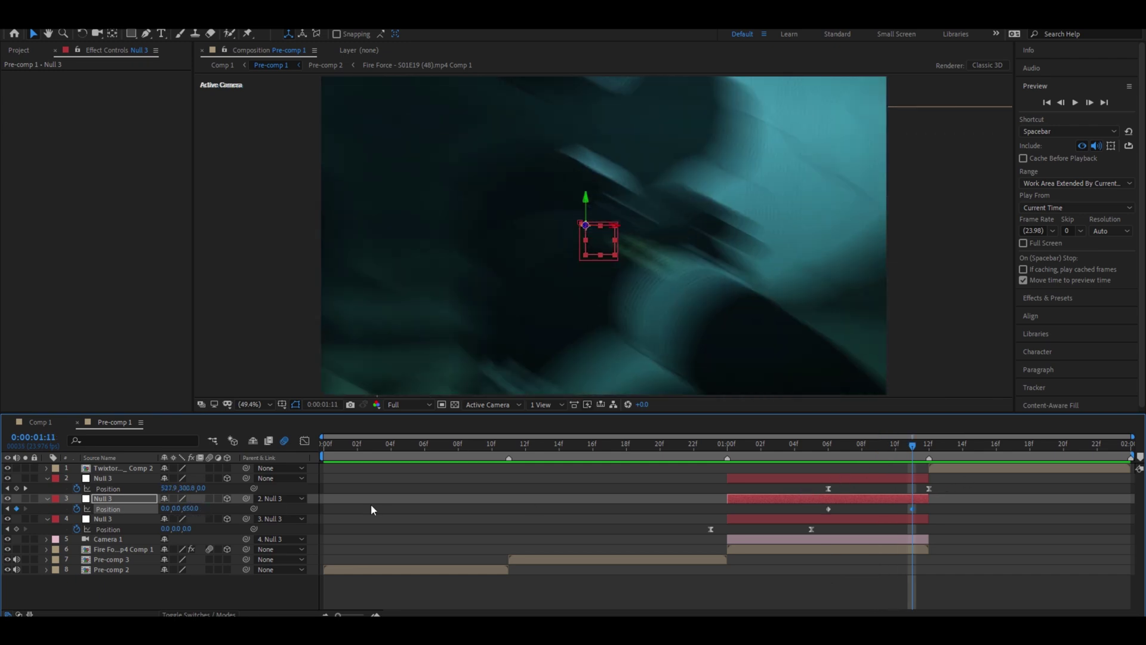
pyautogui.moveTo(912, 508); pyautogui.dragTo(925, 511)
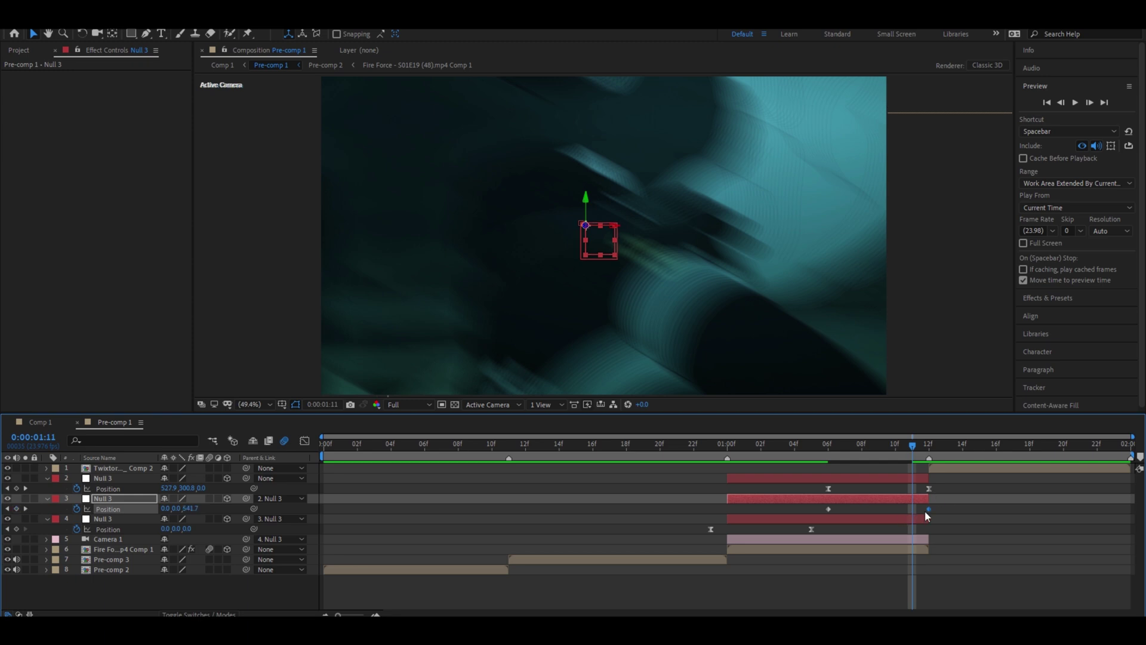
pyautogui.click(998, 514)
pyautogui.moveTo(914, 445); pyautogui.dragTo(828, 446)
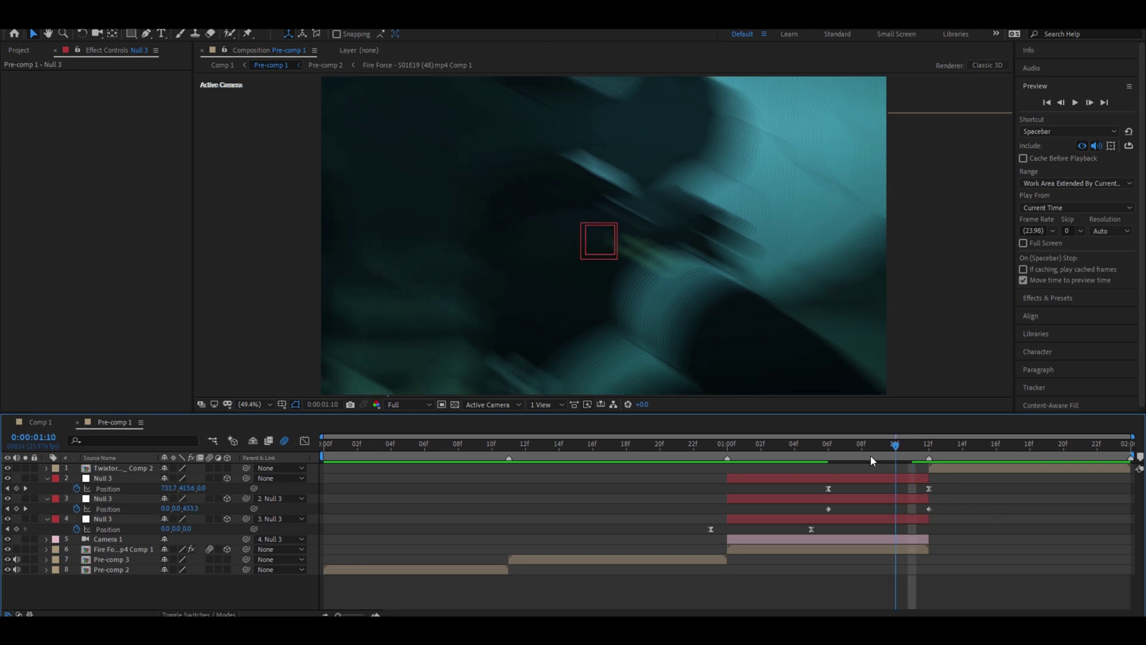
pyautogui.press('F9')
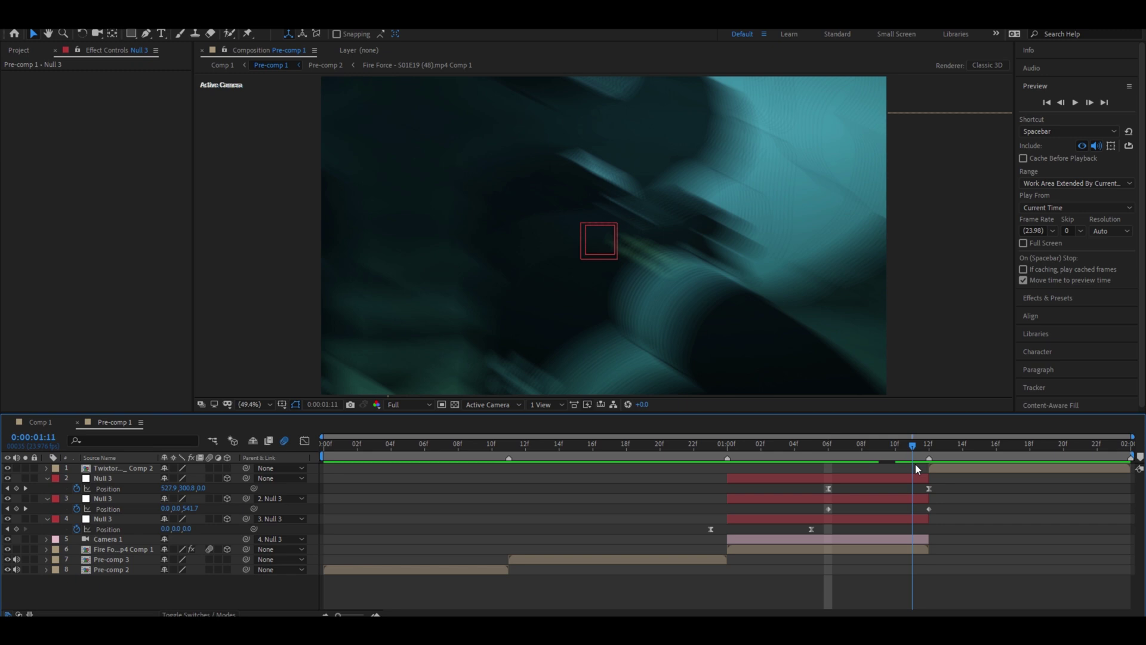
# - Drag the zoom's influence handle for a fast start and long ease-out, then preview and scrub it
pyautogui.click(829, 508)
pyautogui.click(304, 441)
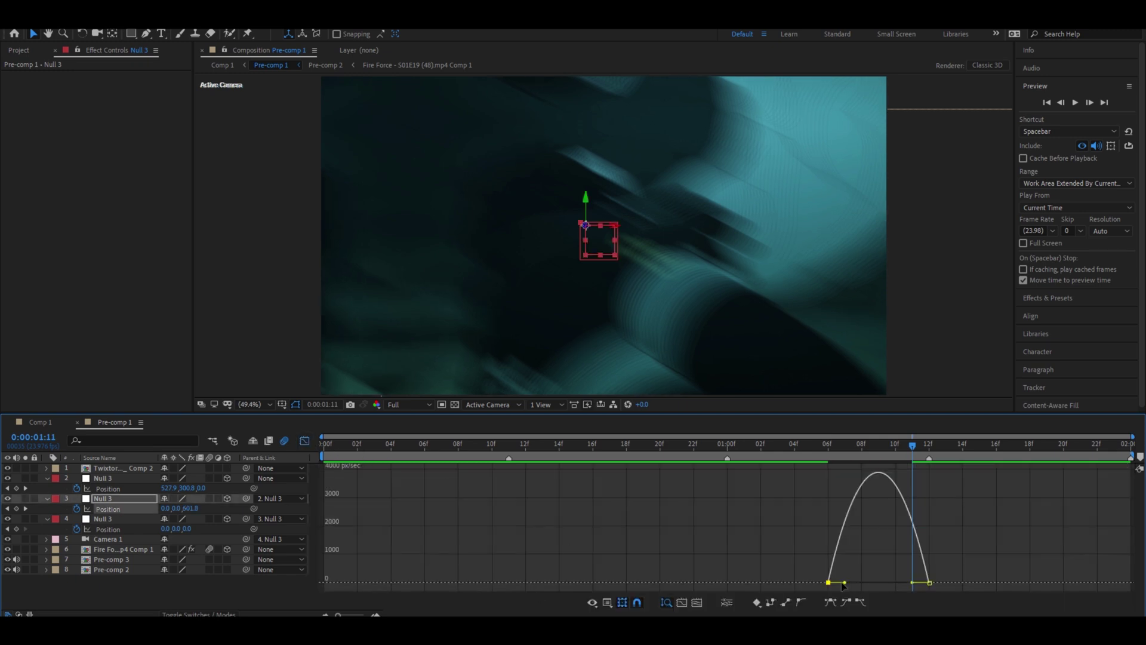
pyautogui.moveTo(855, 582); pyautogui.dragTo(856, 583)
pyautogui.press('space')
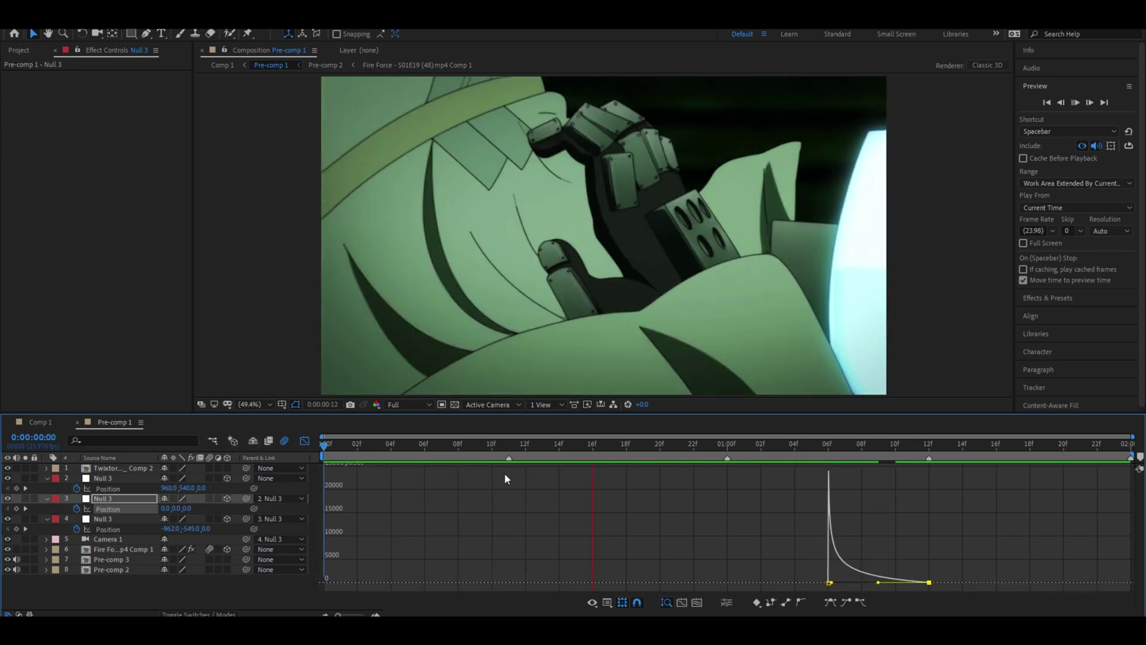
pyautogui.moveTo(928, 446)
pyautogui.mouseDown()
pyautogui.moveTo(808, 451)
pyautogui.moveTo(857, 463)
pyautogui.mouseUp()
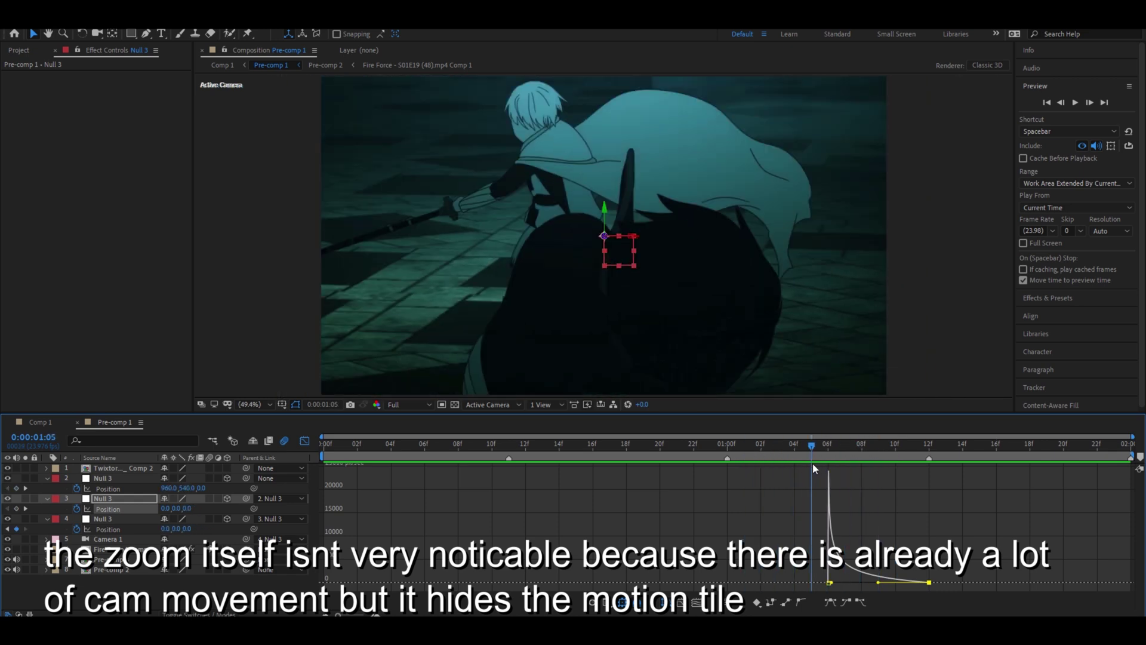
pyautogui.hotkey('shift', 'F3')
pyautogui.moveTo(857, 463)
pyautogui.mouseDown()
pyautogui.moveTo(828, 465)
pyautogui.moveTo(866, 465)
pyautogui.moveTo(830, 449)
pyautogui.mouseUp()
pyautogui.click(827, 508)
pyautogui.click(851, 509)
pyautogui.click(829, 509)
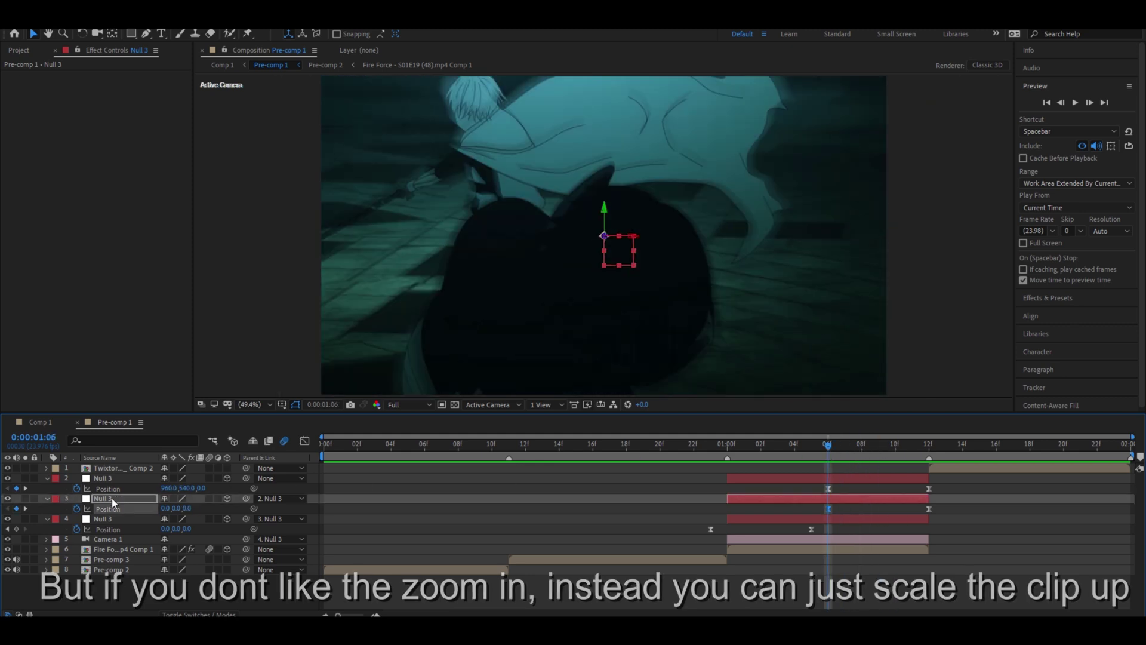
# - Delete Null 3's zoom keyframes, scale the Fire Force clip layer to 110%, and preview
pyautogui.press('Delete')
pyautogui.press('space')
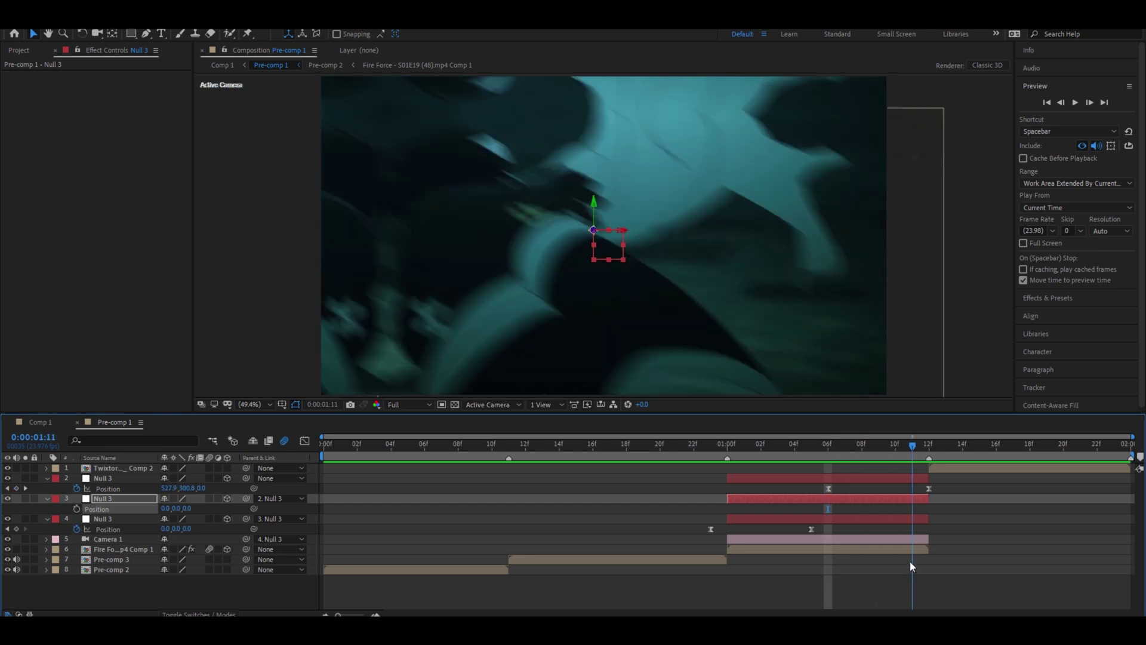
pyautogui.click(836, 548)
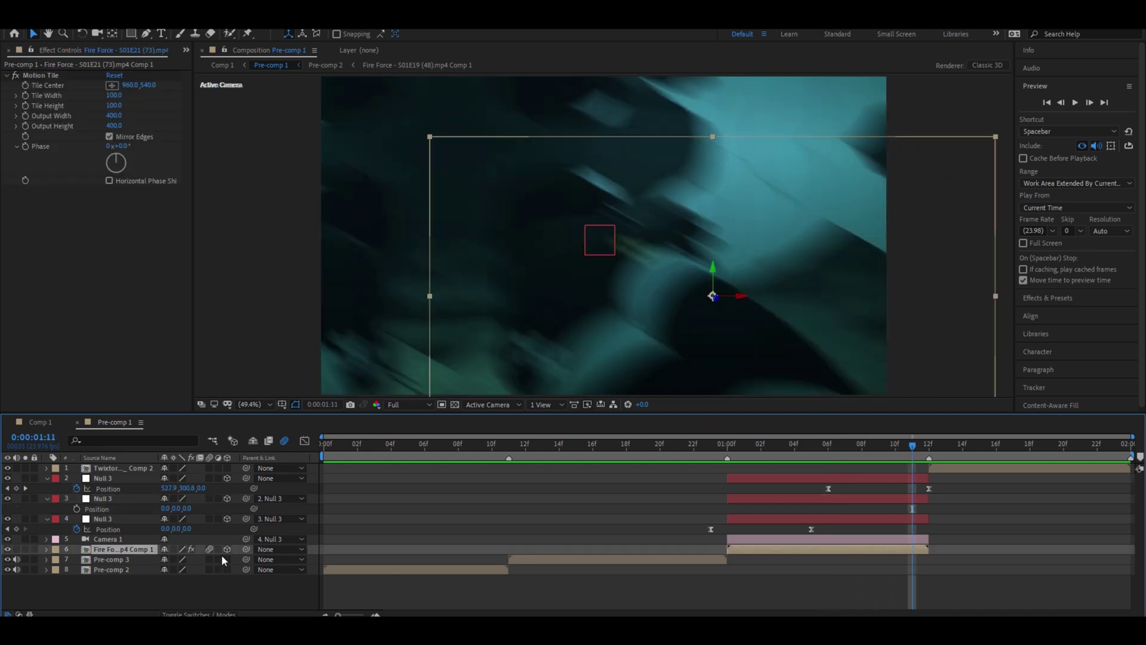
pyautogui.press('s')
pyautogui.write('110')
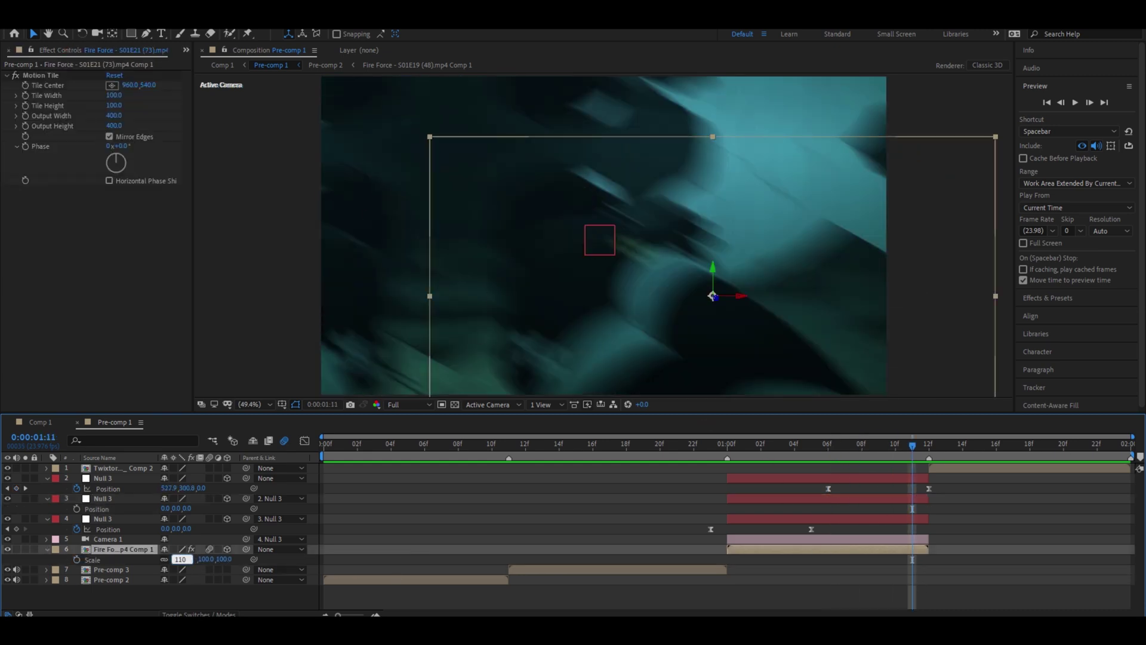
pyautogui.press('Return')
pyautogui.press('s')
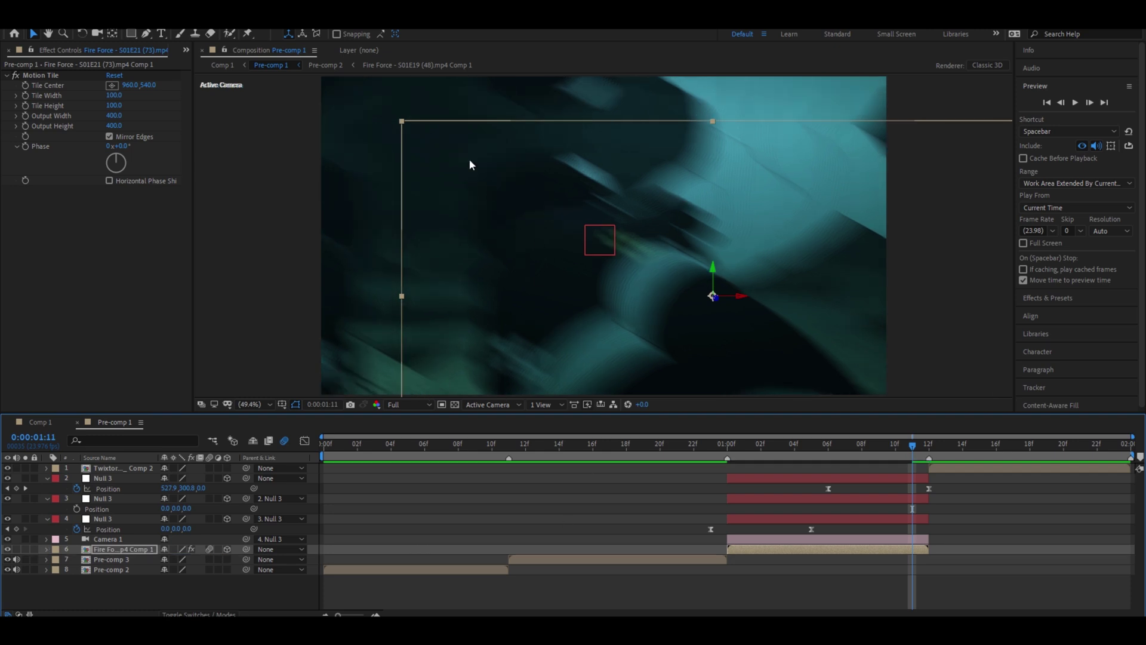
pyautogui.press('s')
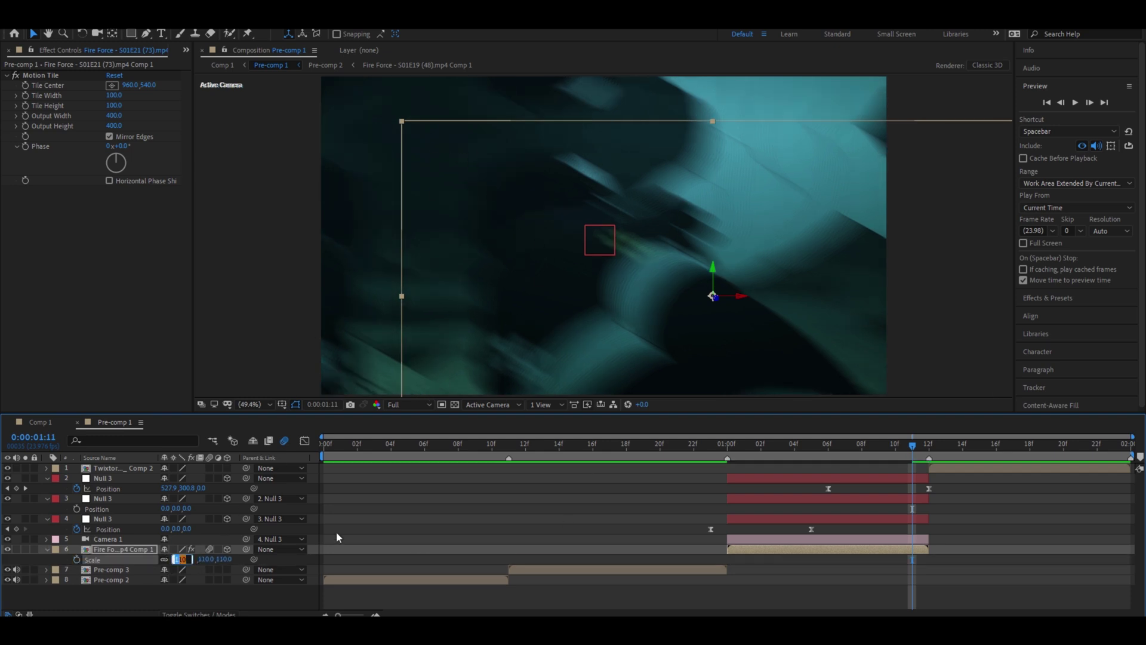
pyautogui.click(864, 580)
pyautogui.click(868, 547)
pyautogui.press('s')
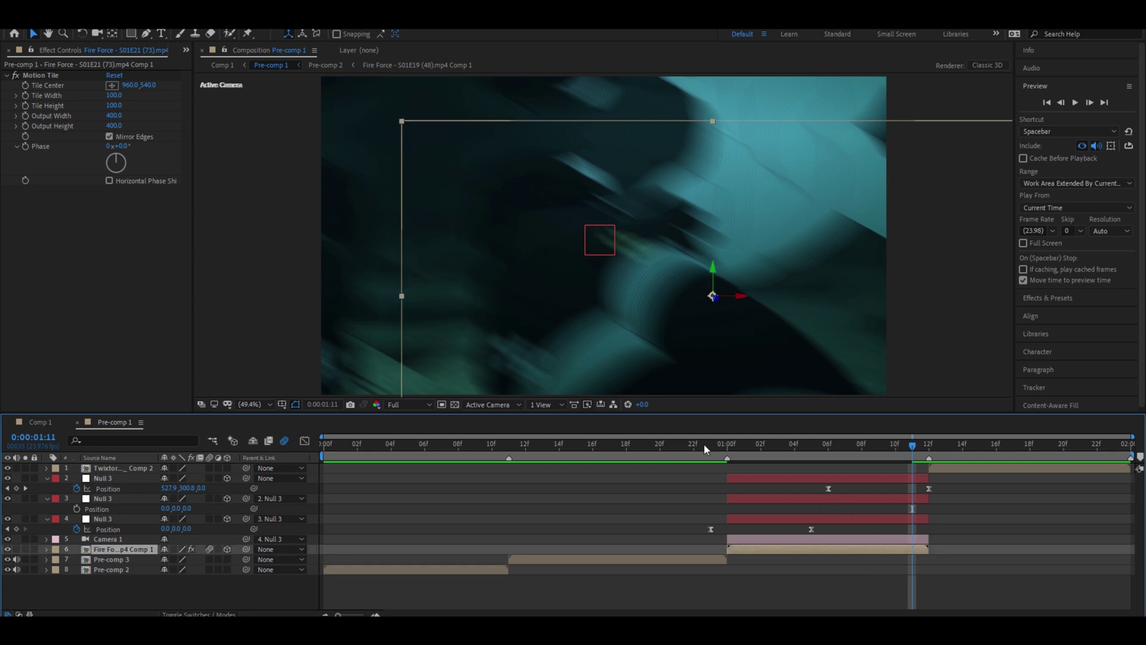
pyautogui.click(800, 583)
pyautogui.press('space')
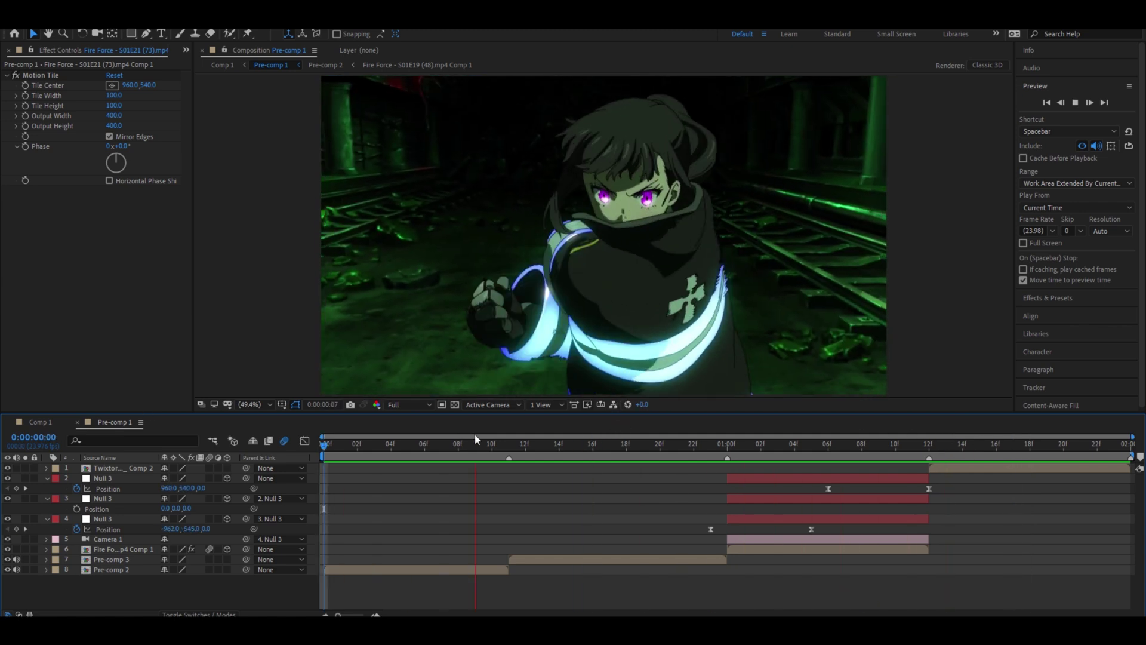
# - Move to 01:06 and pre-compose the nulls, camera and clip layers
pyautogui.click(946, 446)
pyautogui.click(811, 447)
pyautogui.moveTo(817, 451); pyautogui.dragTo(828, 457)
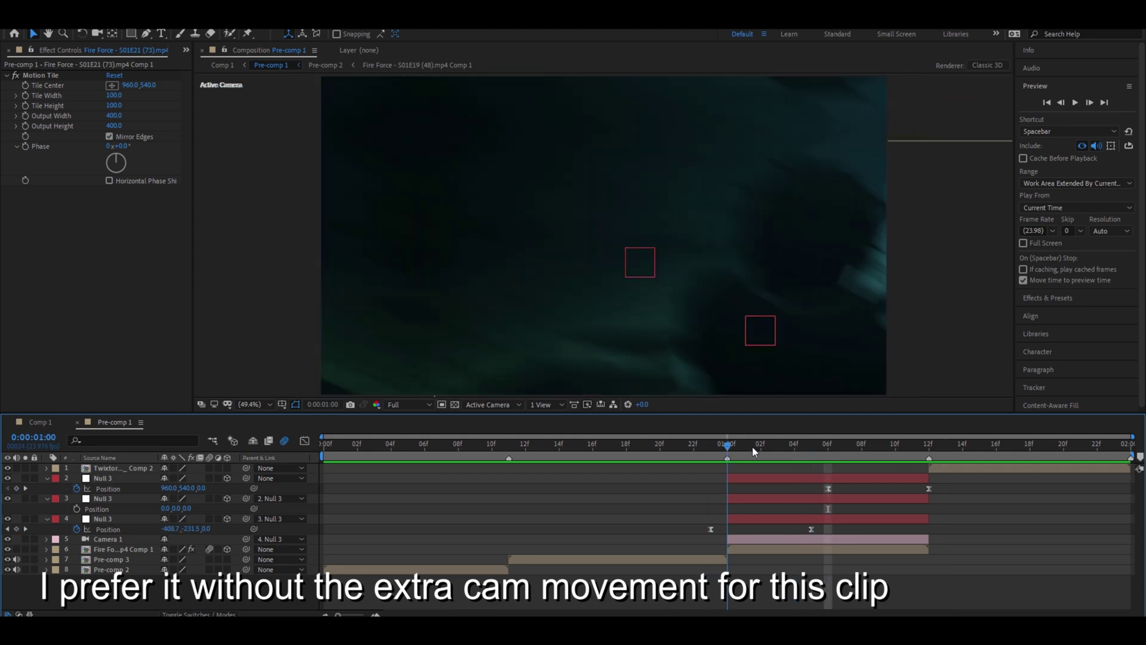
pyautogui.moveTo(827, 445); pyautogui.dragTo(878, 447)
pyautogui.hotkey('ctrl', 'shift', 'c')
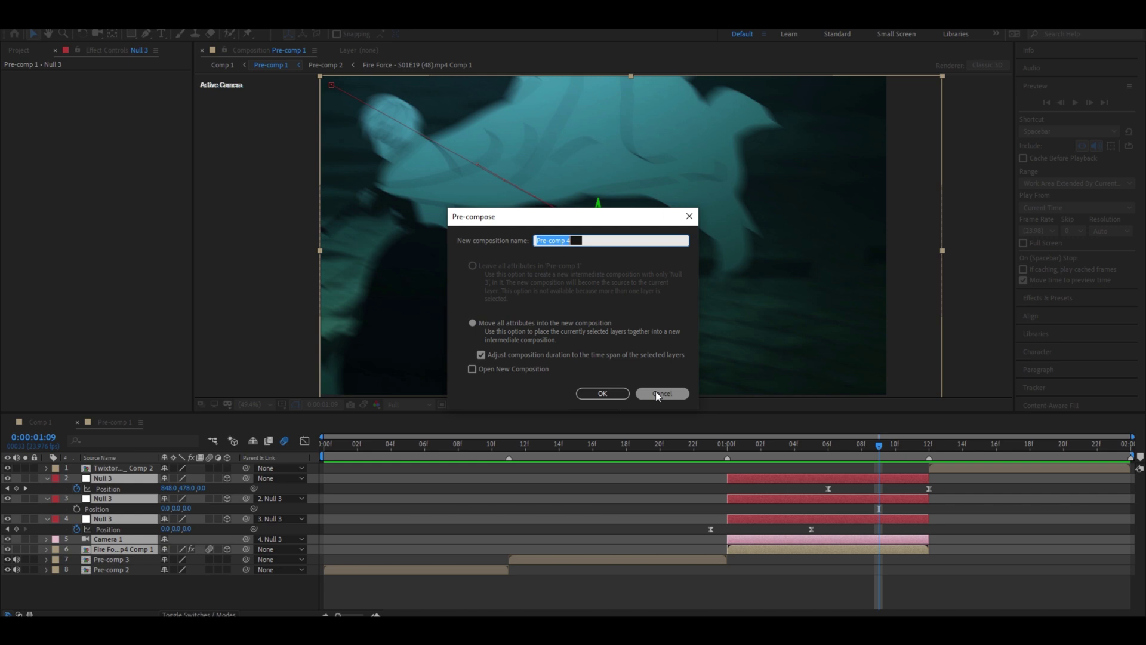
# - Create Pre-comp 4, test and undo a 110% scale, then add an adjustment layer above it
pyautogui.click(603, 392)
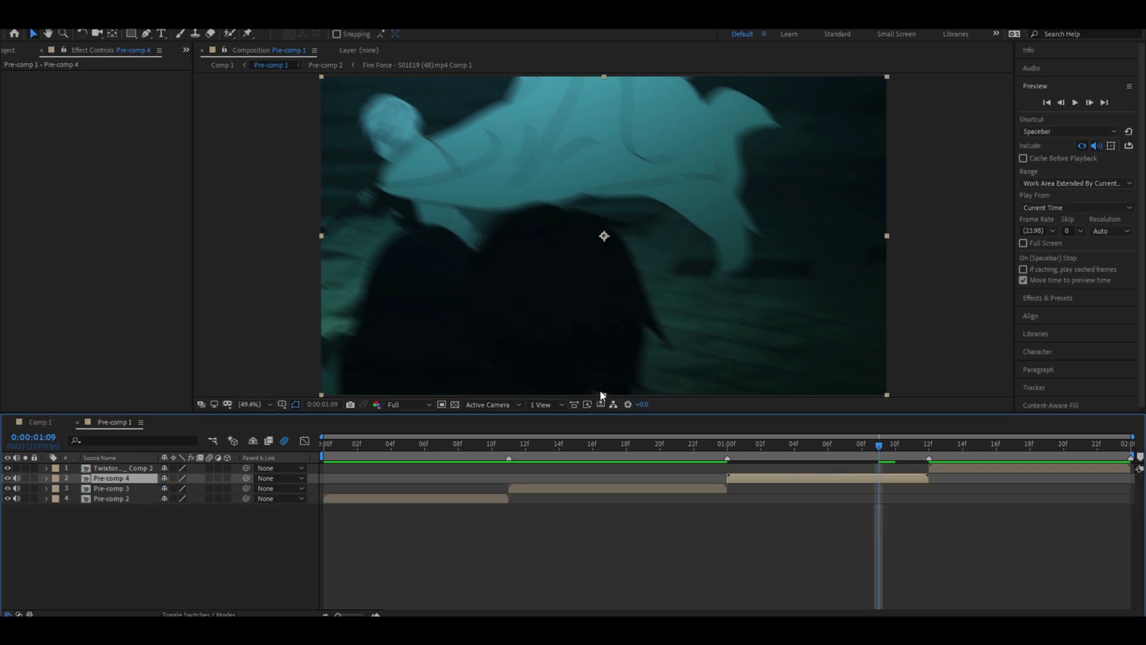
pyautogui.click(910, 452)
pyautogui.press('s')
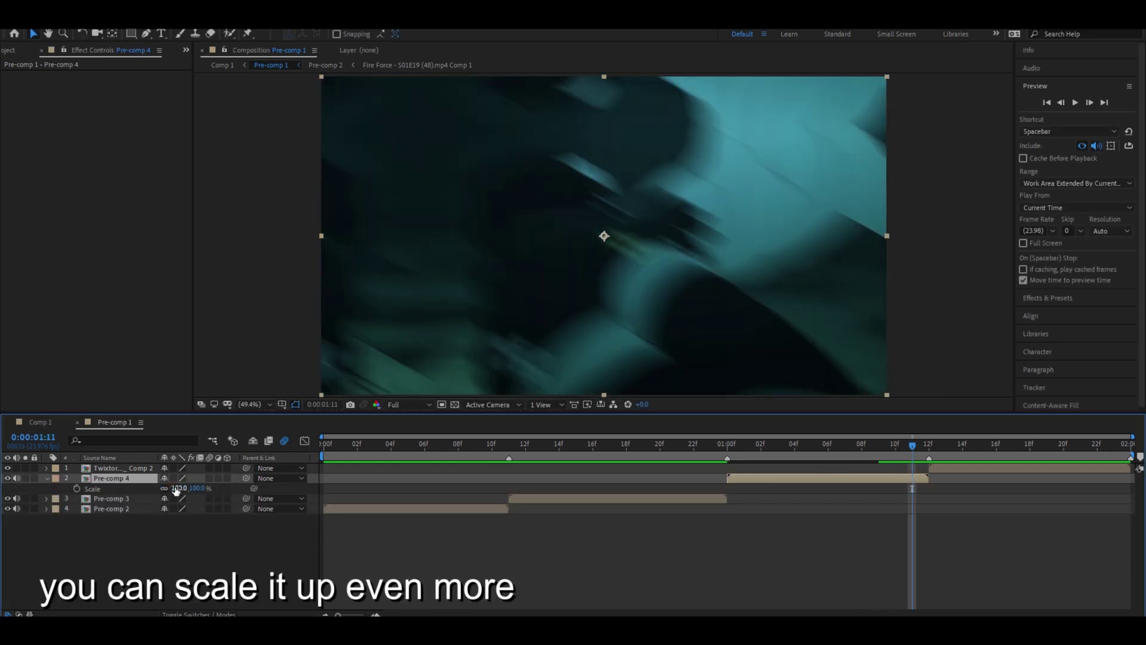
pyautogui.write('10')
pyautogui.press('Return')
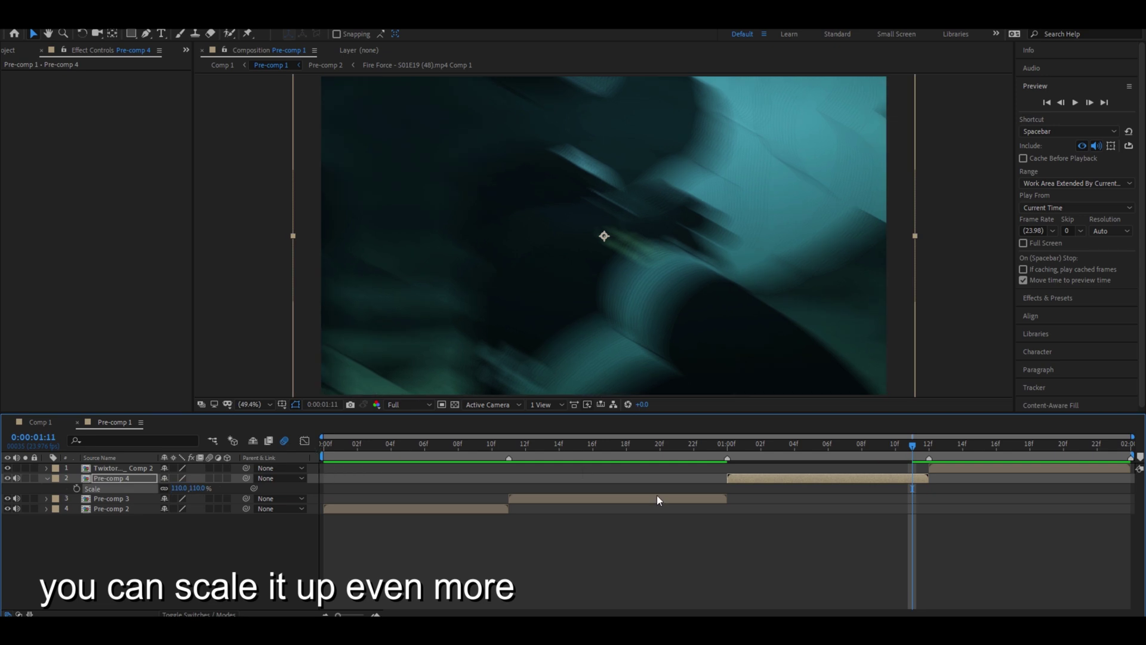
pyautogui.hotkey('ctrl', 'z')
pyautogui.moveTo(756, 447); pyautogui.dragTo(746, 478)
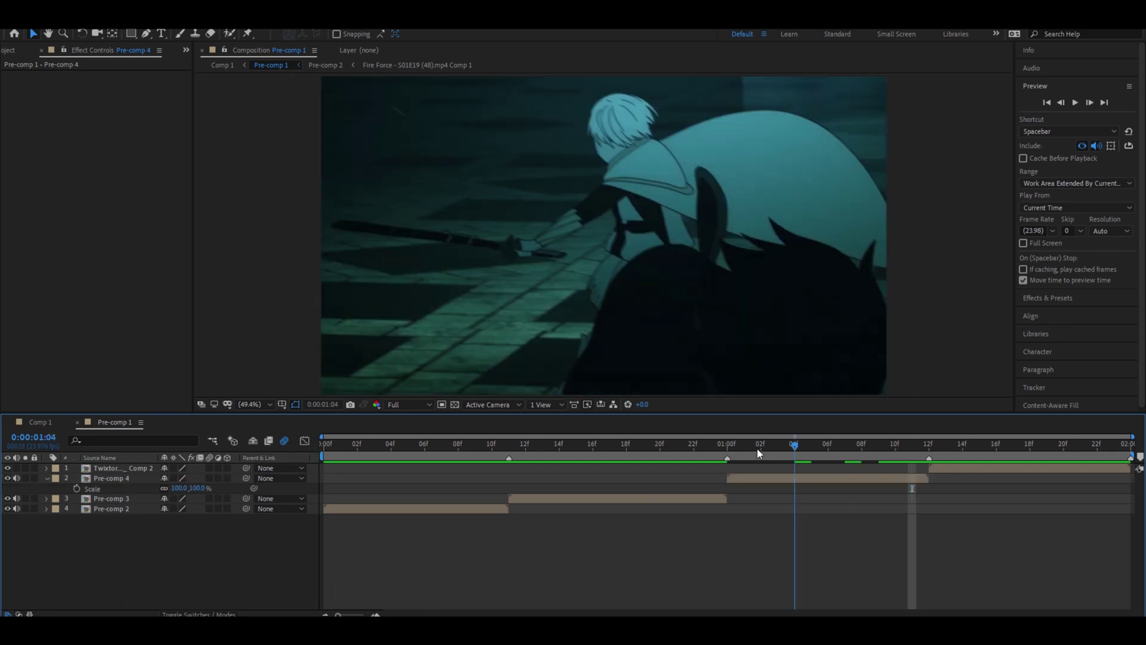
pyautogui.hotkey('ctrl', 'alt', 'y')
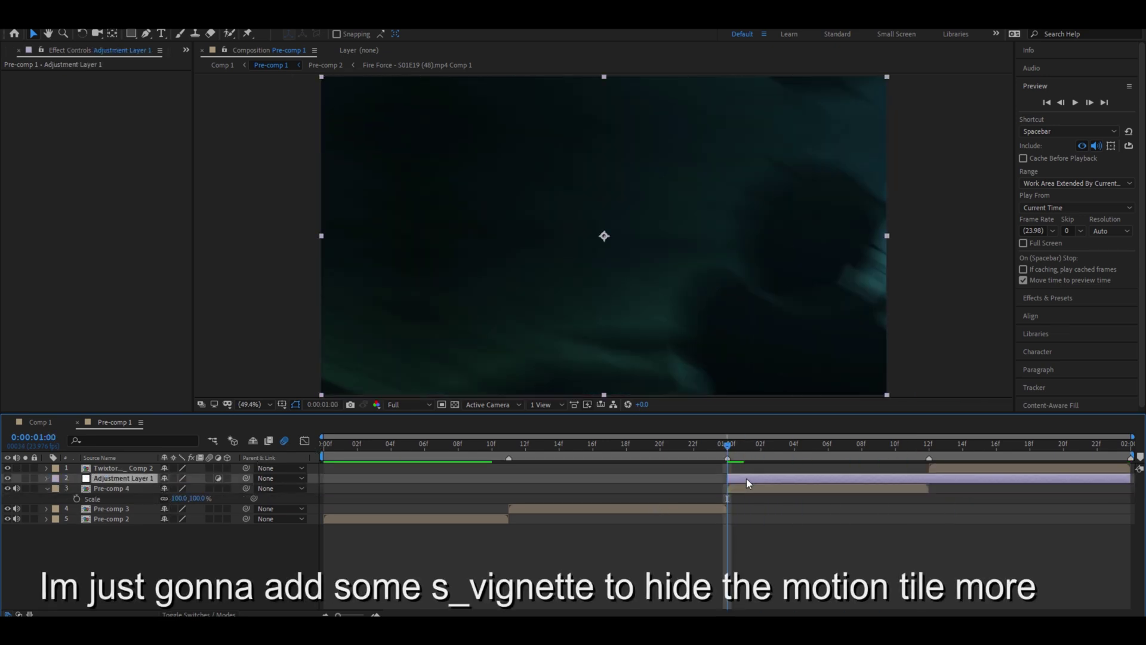
# - Trim the adjustment layer to end at the current time and apply S_Vignette to it
pyautogui.press('space')
pyautogui.press('space')
pyautogui.hotkey('alt', ']')
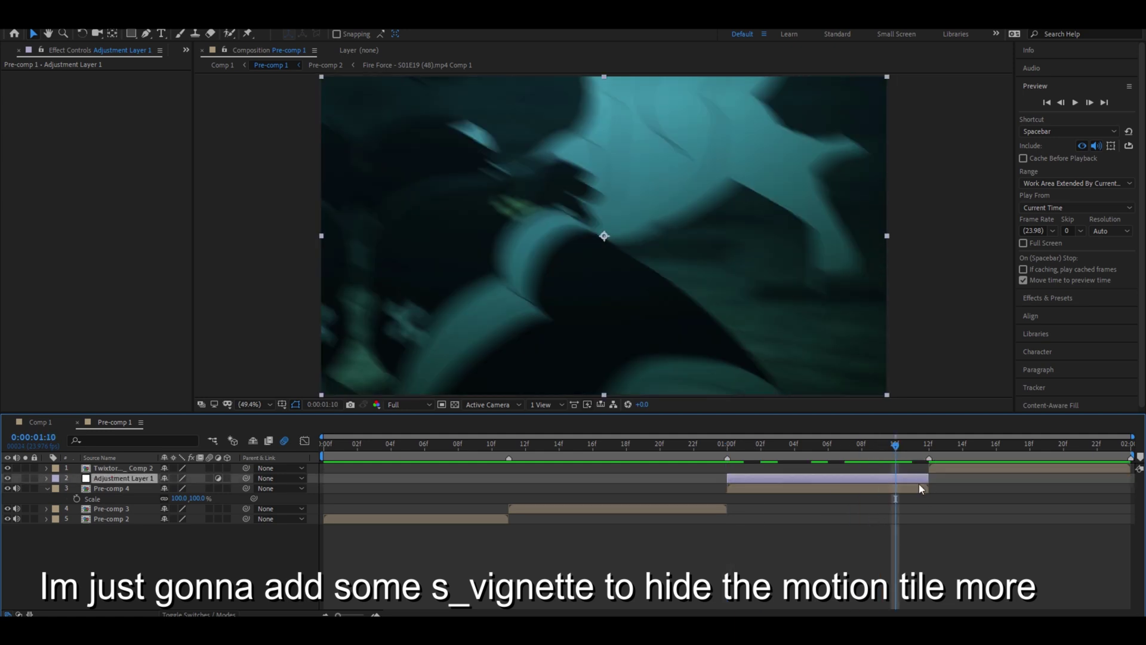
pyautogui.hotkey('ctrl', 'space')
pyautogui.write('s_vig')
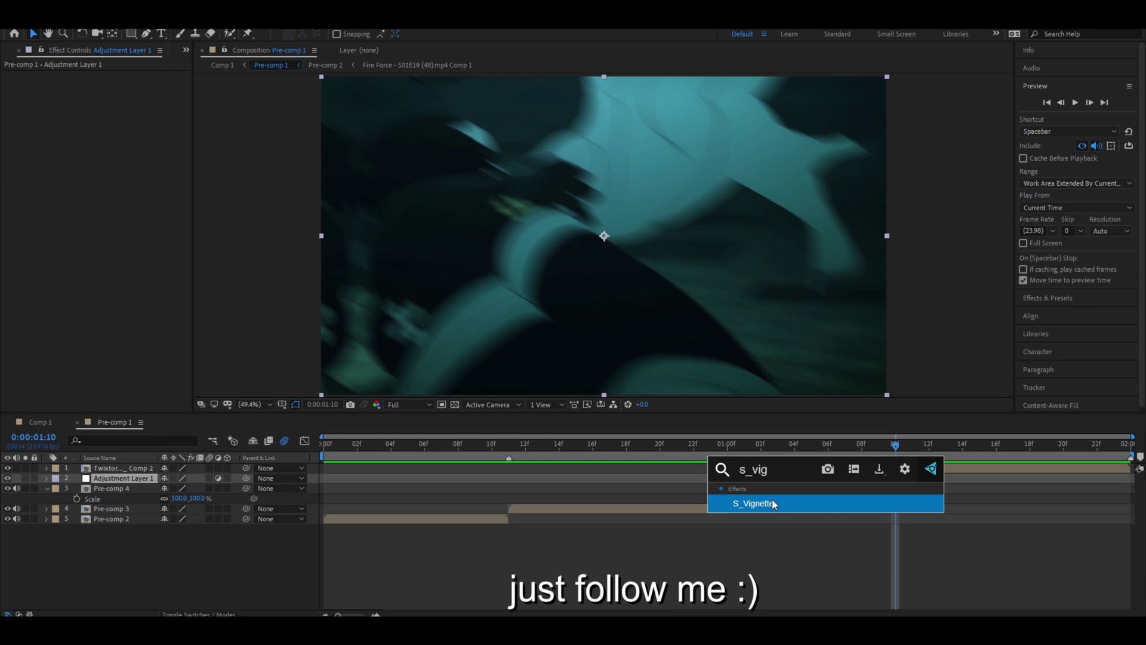
pyautogui.click(779, 503)
# - Compare the frame with S_Vignette off and on, then set its Radius to 0.800
pyautogui.click(15, 76)
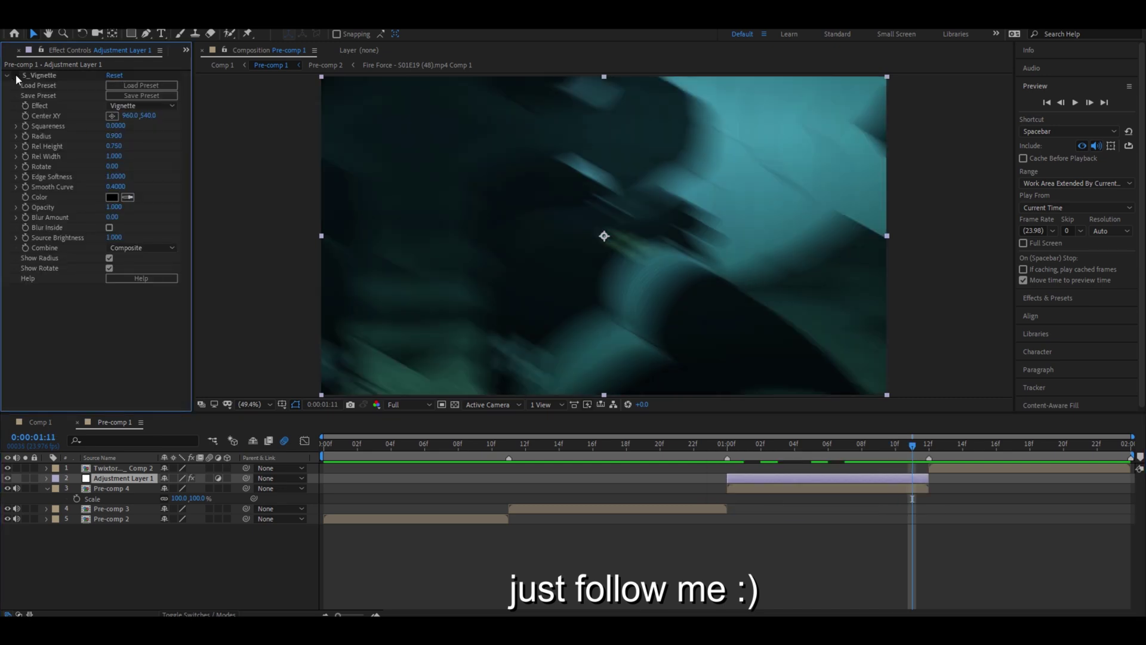
pyautogui.click(15, 77)
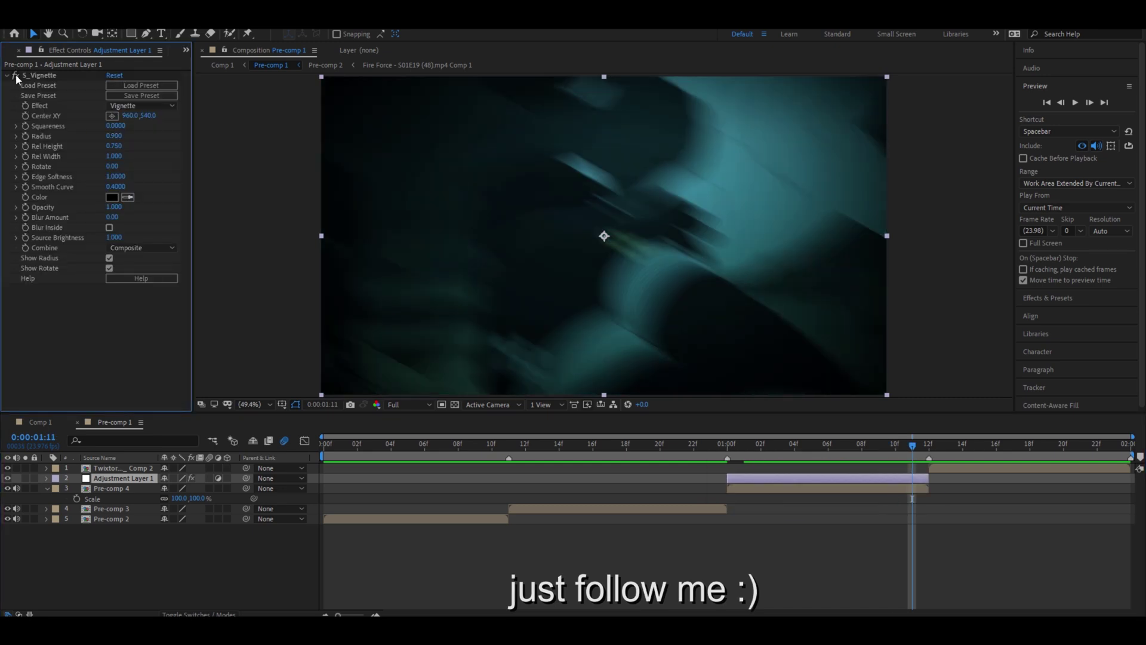
pyautogui.click(15, 77)
pyautogui.click(16, 77)
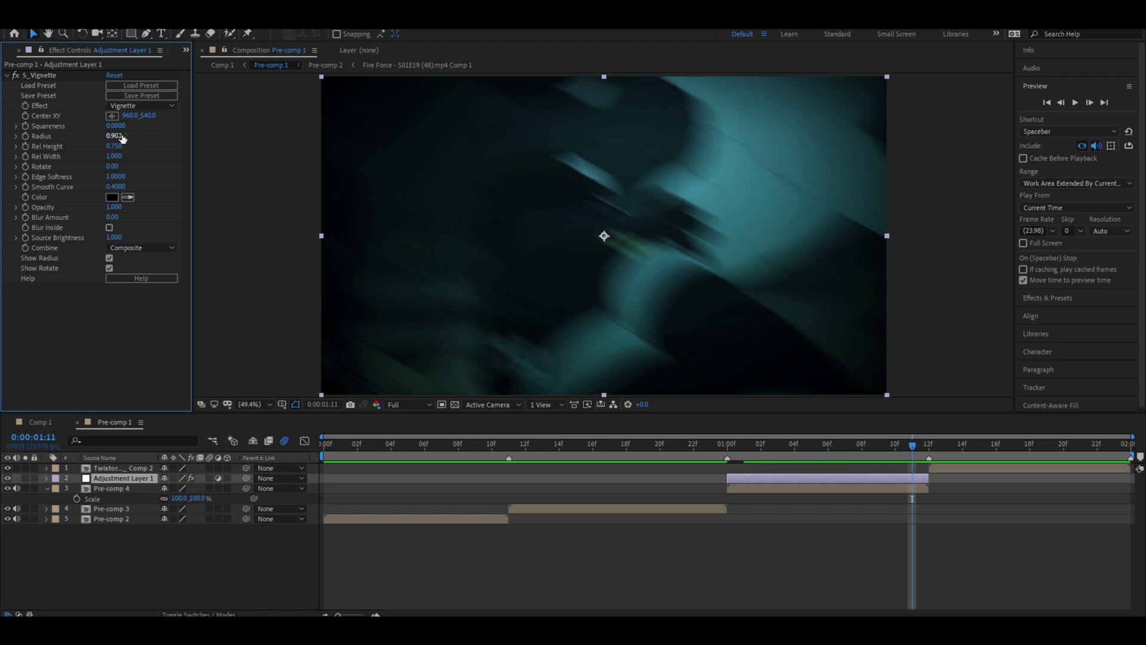
pyautogui.moveTo(122, 138); pyautogui.dragTo(107, 136)
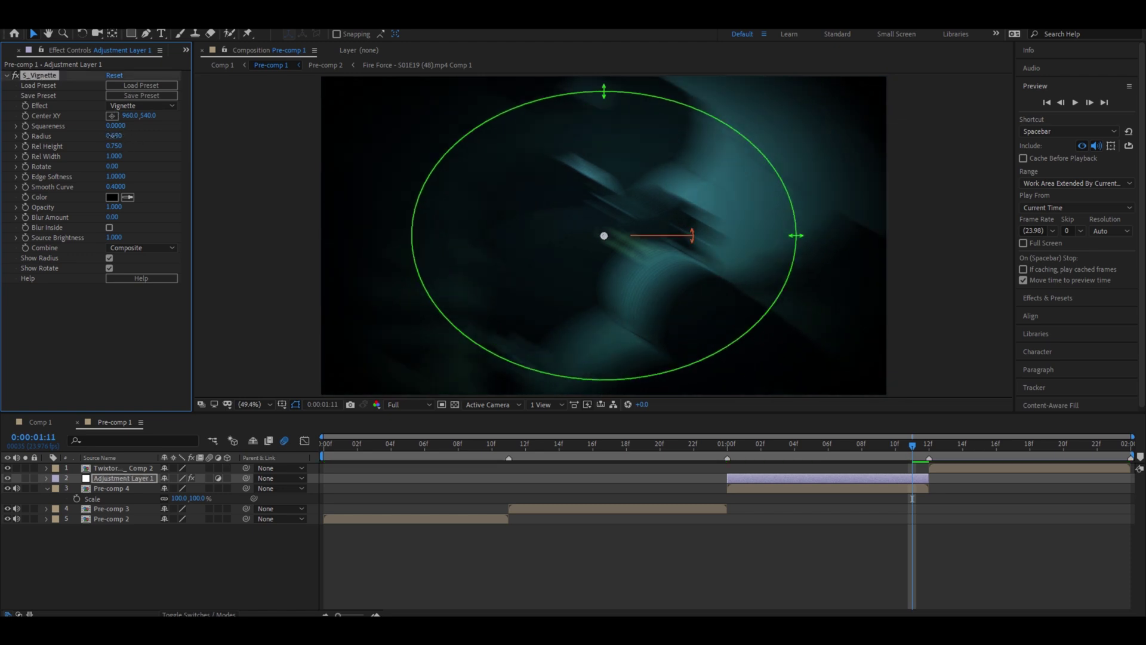
pyautogui.moveTo(108, 135); pyautogui.dragTo(346, 149)
pyautogui.click(5, 57)
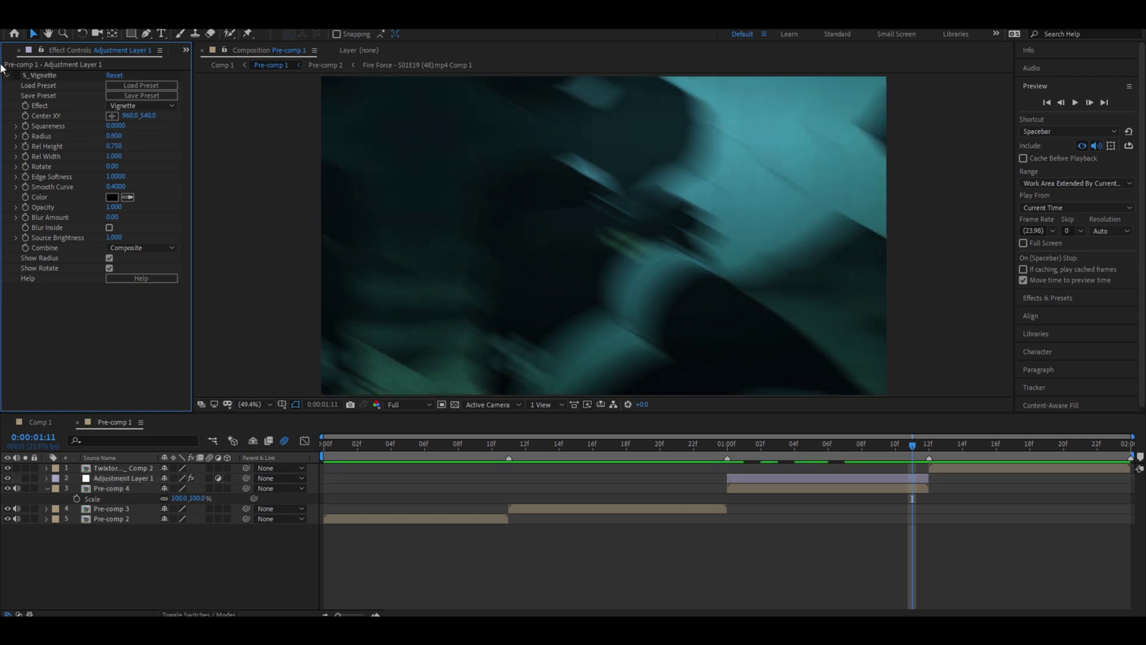
pyautogui.click(16, 77)
# - Try moving the vignette centre down and right, then revert it to 960,540
pyautogui.moveTo(150, 117); pyautogui.dragTo(321, 141)
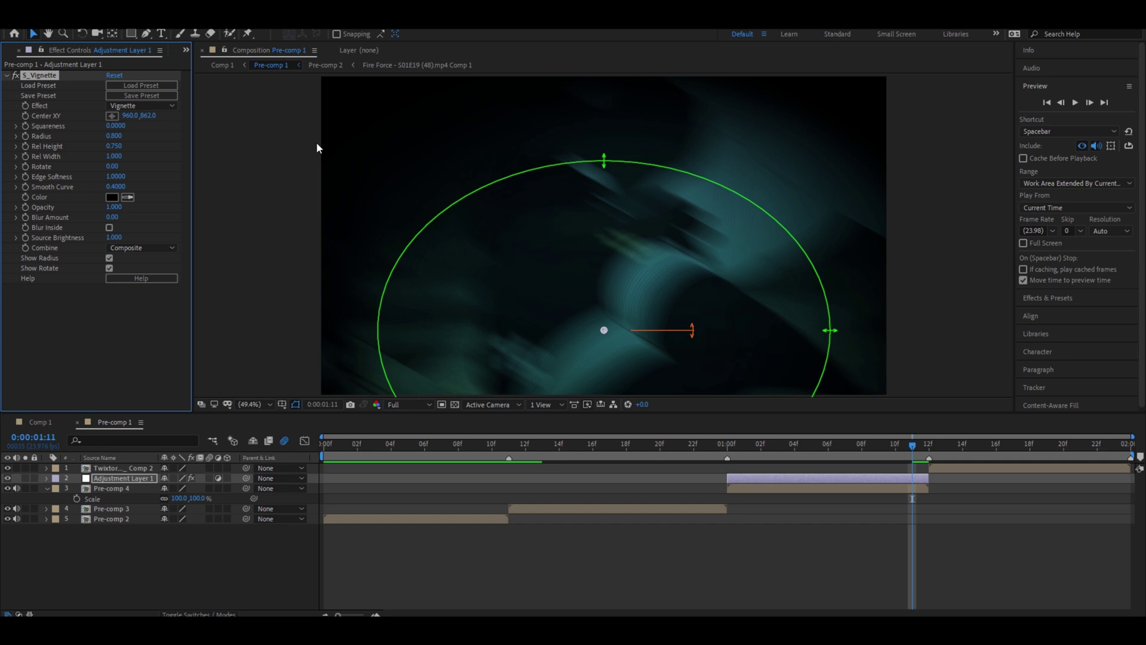
pyautogui.moveTo(133, 123); pyautogui.dragTo(185, 124)
pyautogui.moveTo(872, 446)
pyautogui.mouseDown()
pyautogui.moveTo(810, 446)
pyautogui.moveTo(912, 446)
pyautogui.mouseUp()
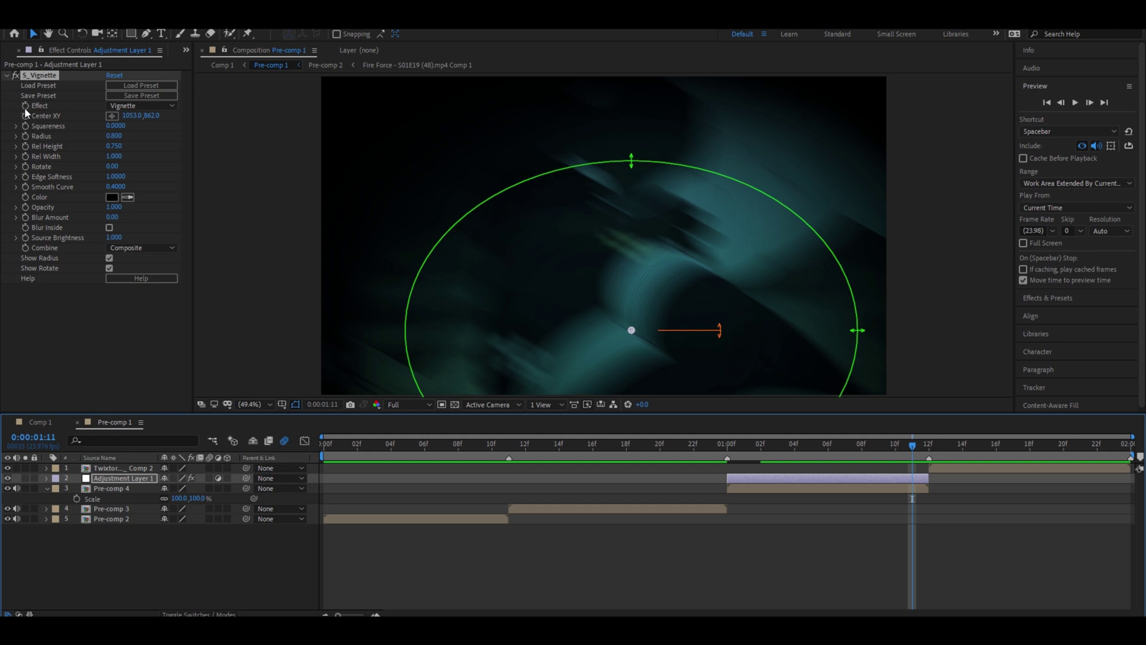
pyautogui.hotkey('ctrl', 'z')
pyautogui.click(623, 479)
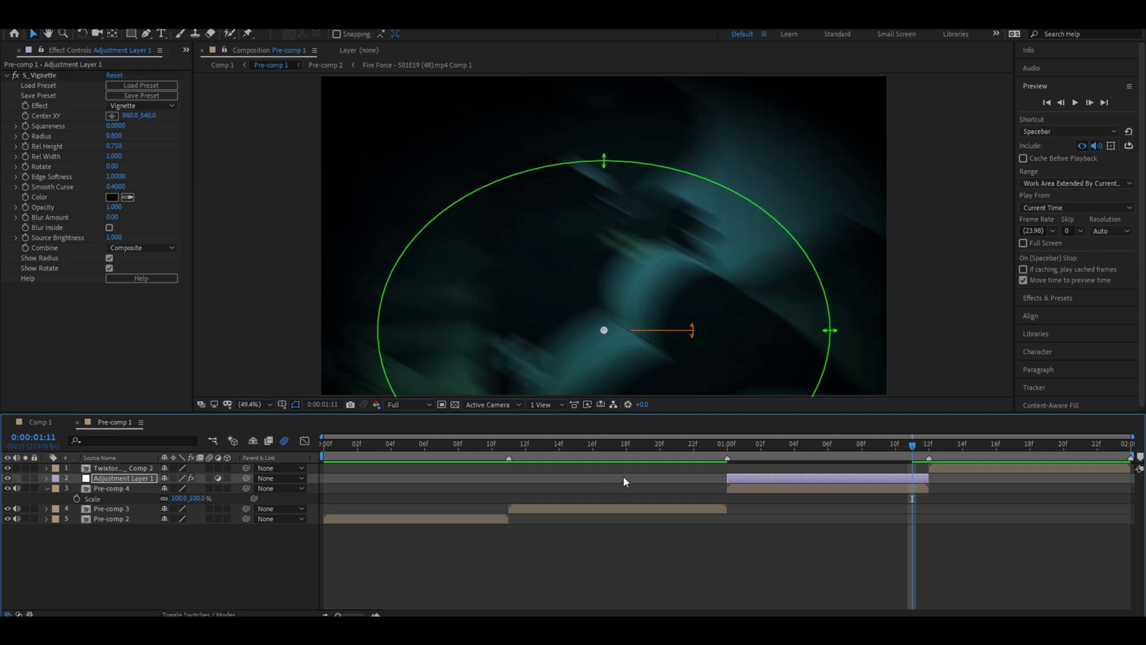
# - Keyframe the vignette centre at 01:07, move it to 1096,806 at 01:11, and preview the drift
pyautogui.click(25, 116)
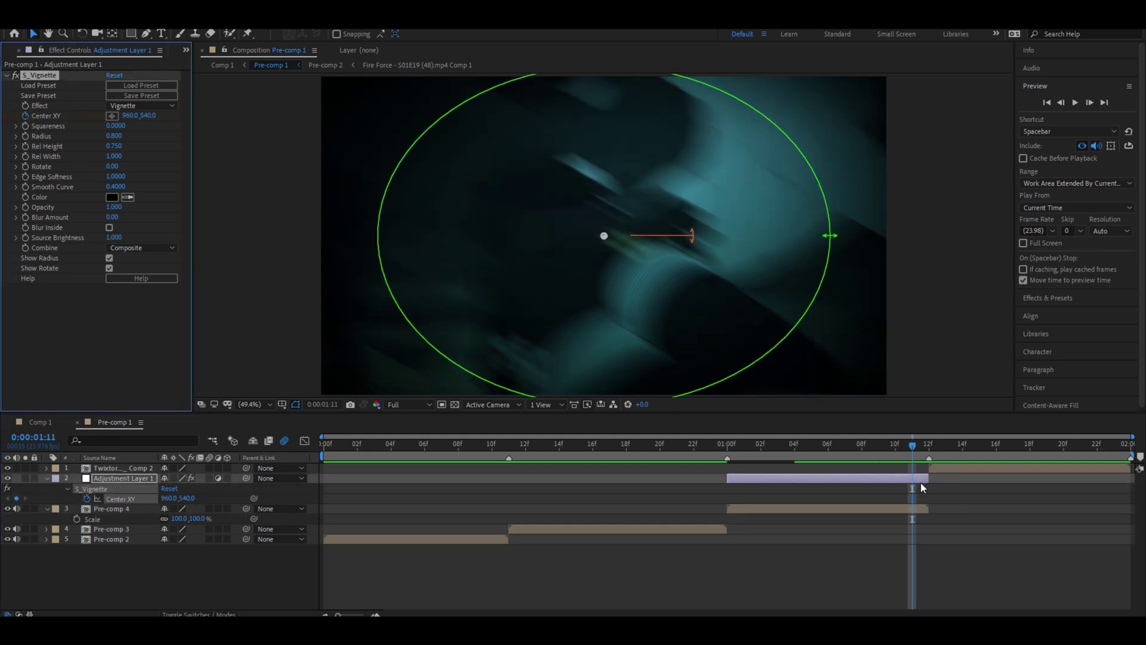
pyautogui.moveTo(914, 499); pyautogui.dragTo(841, 501)
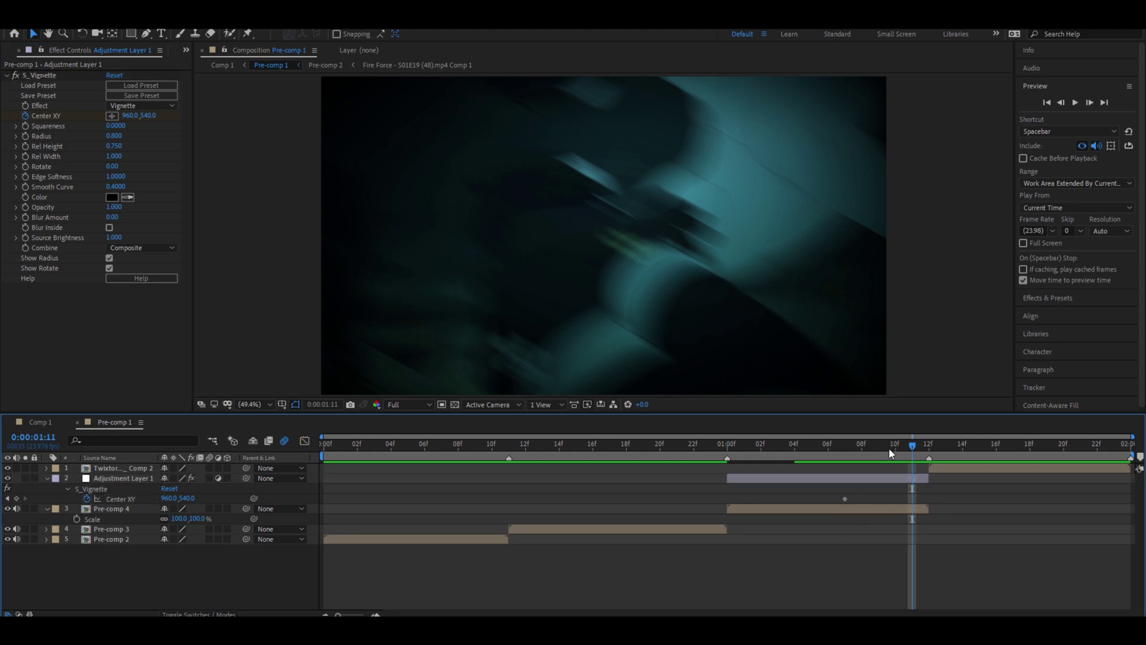
pyautogui.click(837, 449)
pyautogui.moveTo(836, 449); pyautogui.dragTo(912, 449)
pyautogui.moveTo(129, 116); pyautogui.dragTo(222, 137)
pyautogui.moveTo(149, 116); pyautogui.dragTo(242, 155)
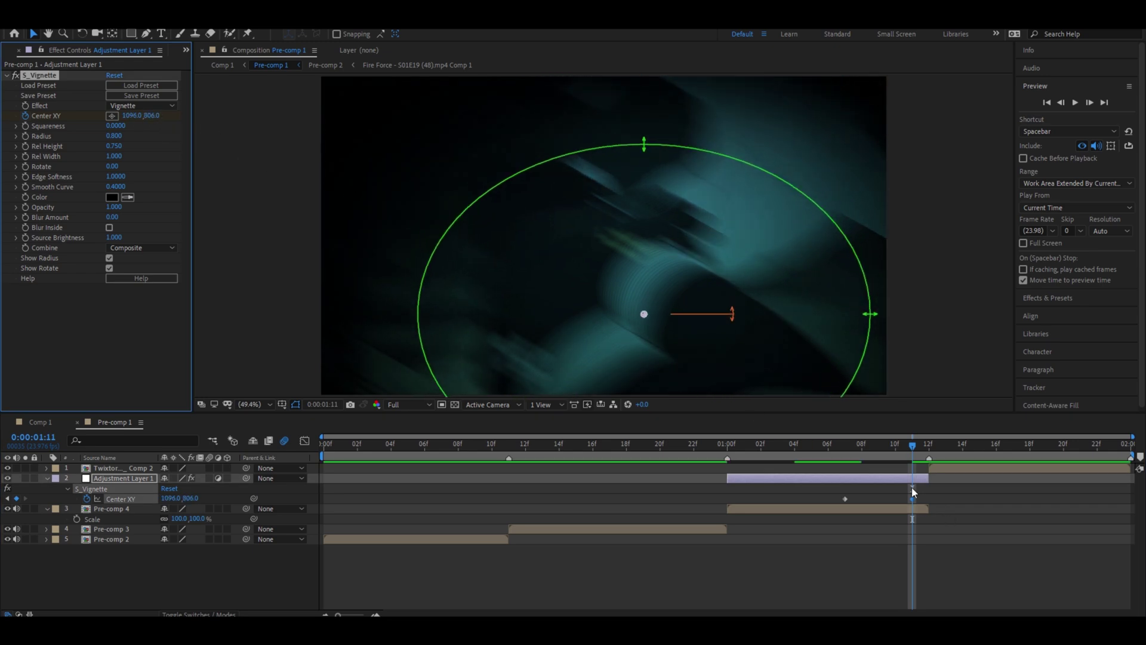
pyautogui.press('space')
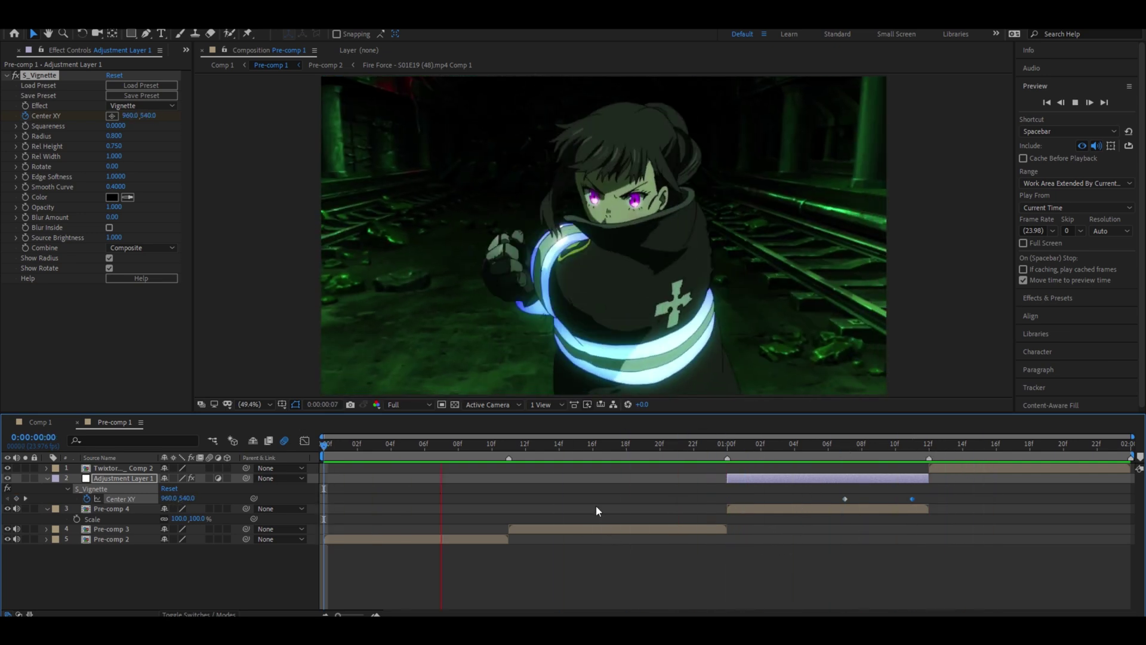
pyautogui.click(608, 440)
pyautogui.press('space')
pyautogui.press('space')
pyautogui.press('space')
pyautogui.click(879, 446)
# - Set Null 4's Position to 1067,637 at 01:12 with Easy Ease keyframes
pyautogui.moveTo(893, 449); pyautogui.dragTo(910, 443)
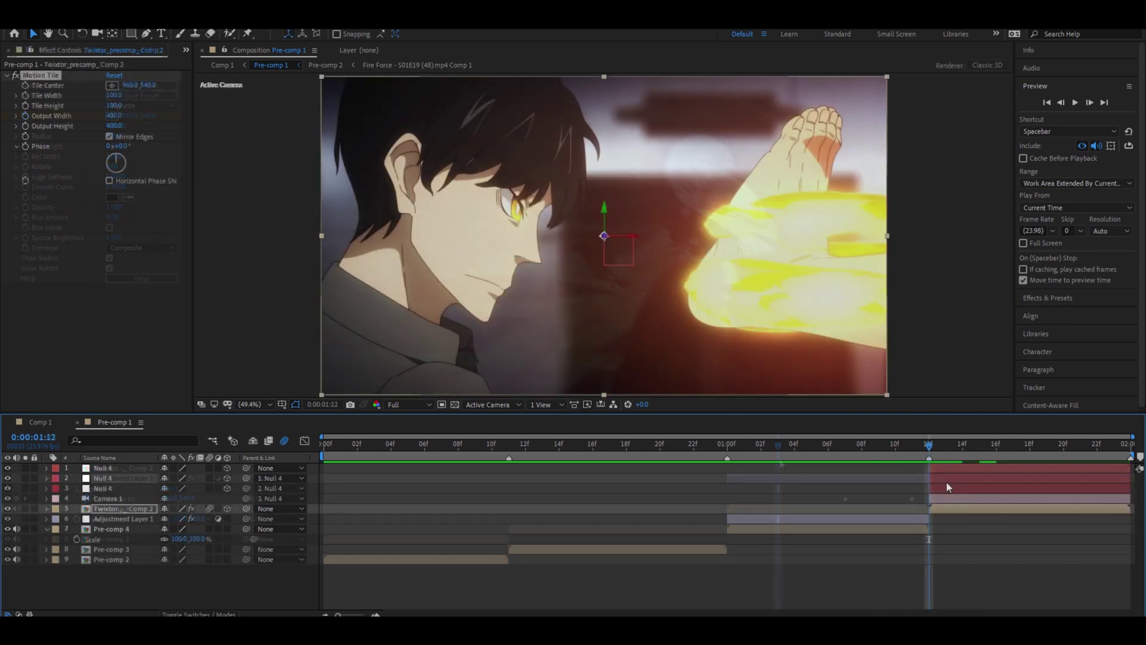
pyautogui.click(950, 485)
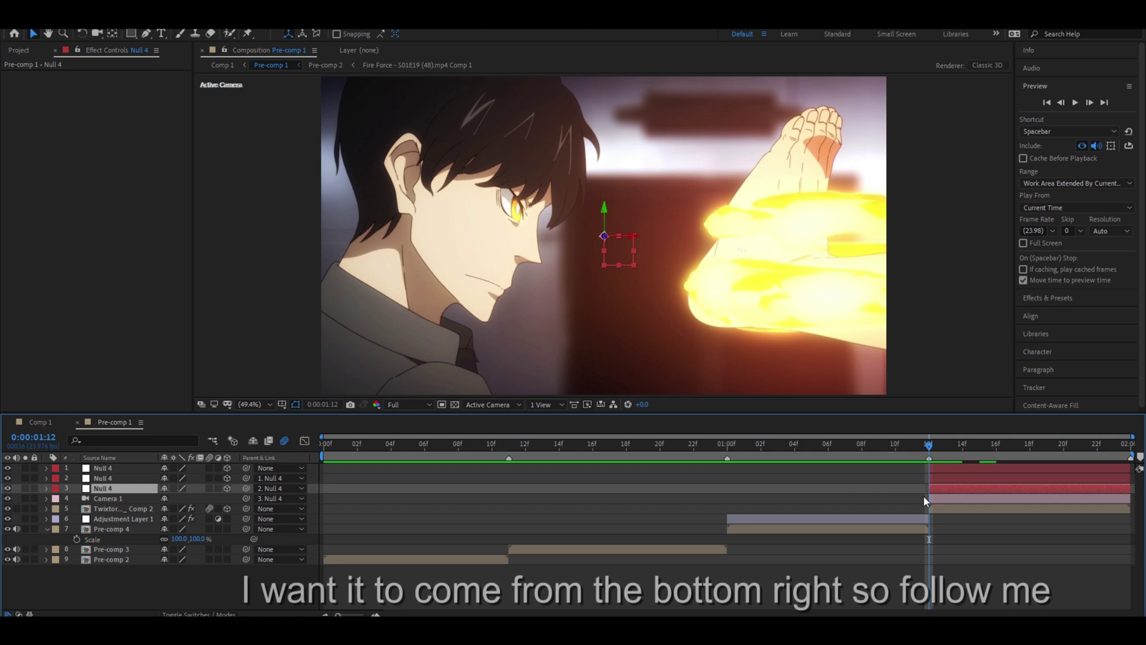
pyautogui.press('p')
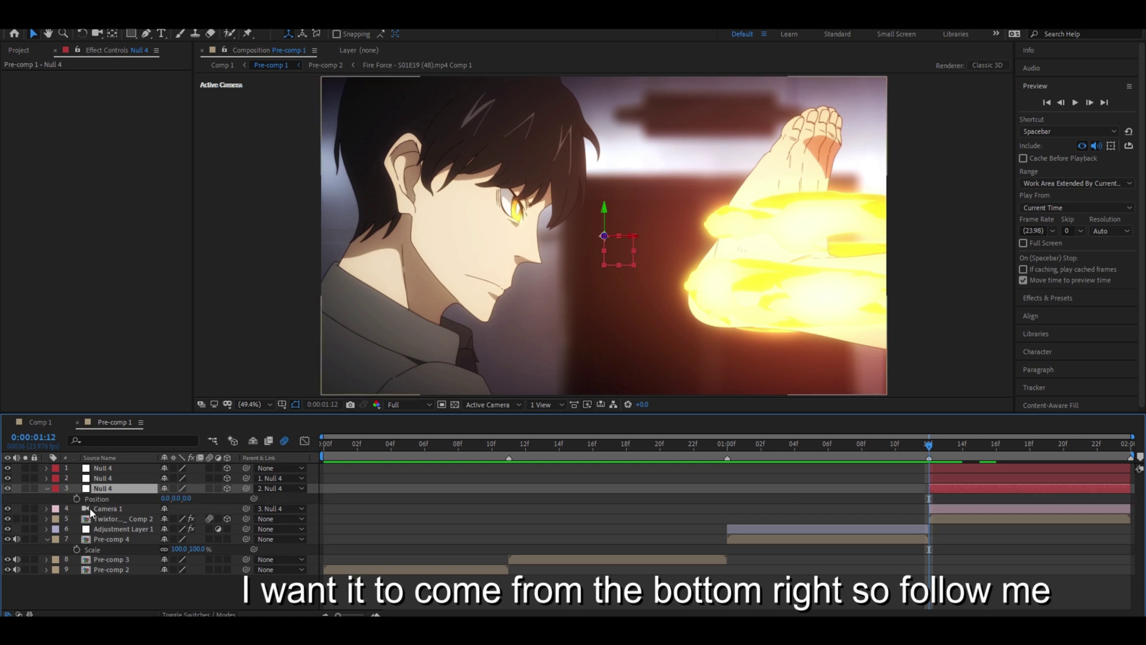
pyautogui.press('Home')
pyautogui.press('space')
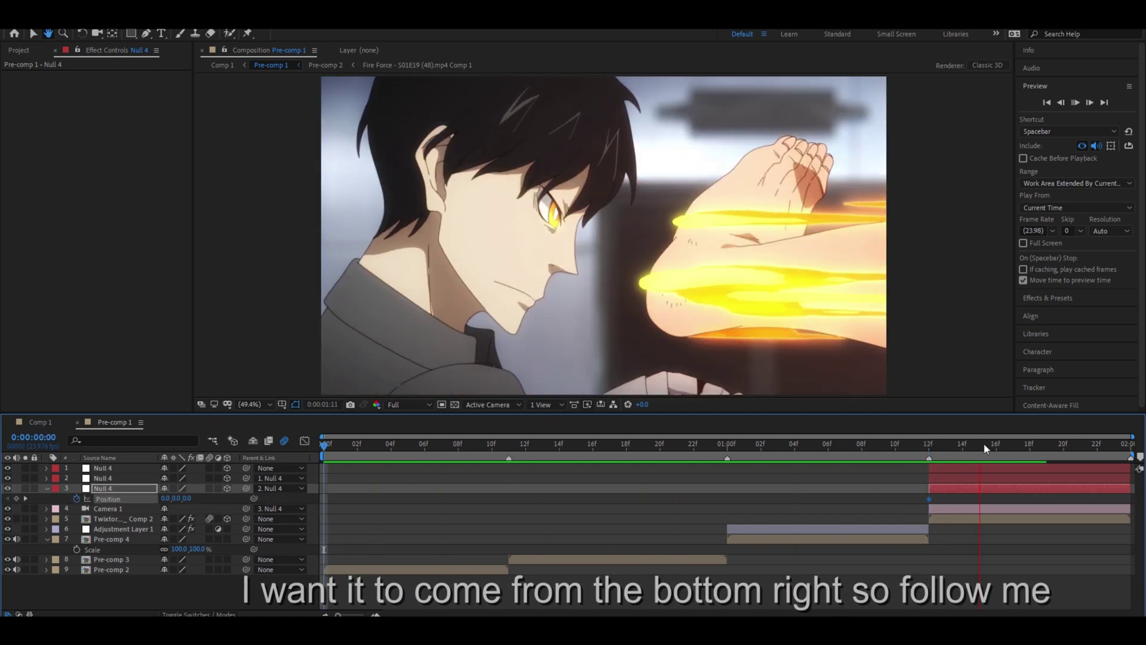
pyautogui.press('space')
pyautogui.moveTo(765, 514); pyautogui.dragTo(815, 506)
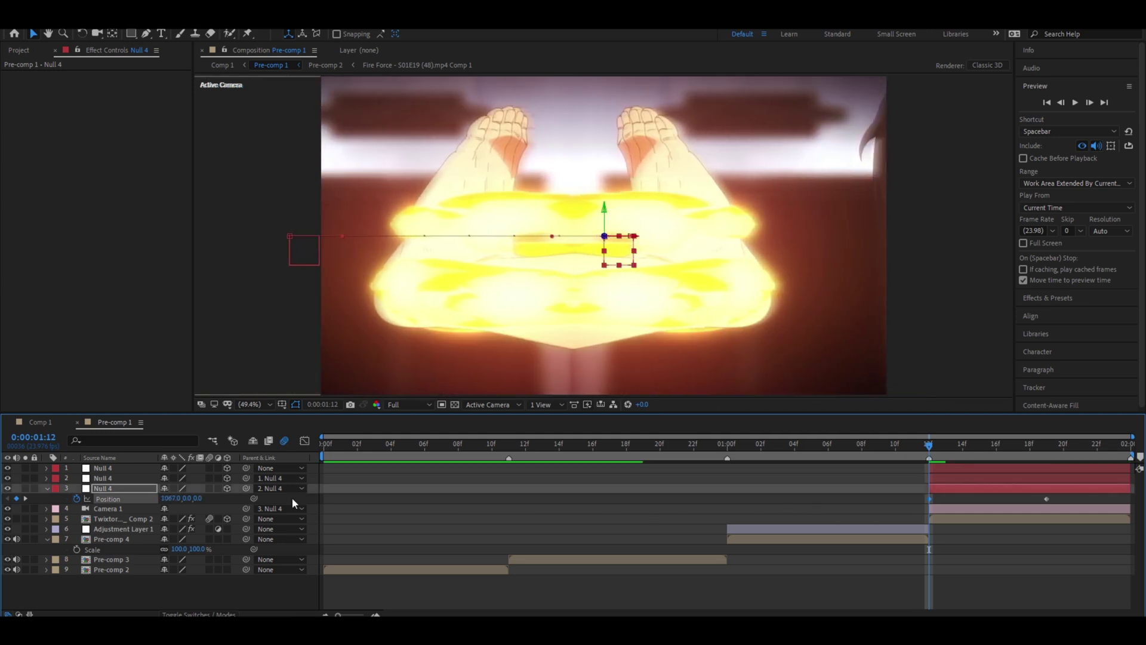
pyautogui.moveTo(325, 530); pyautogui.dragTo(534, 531)
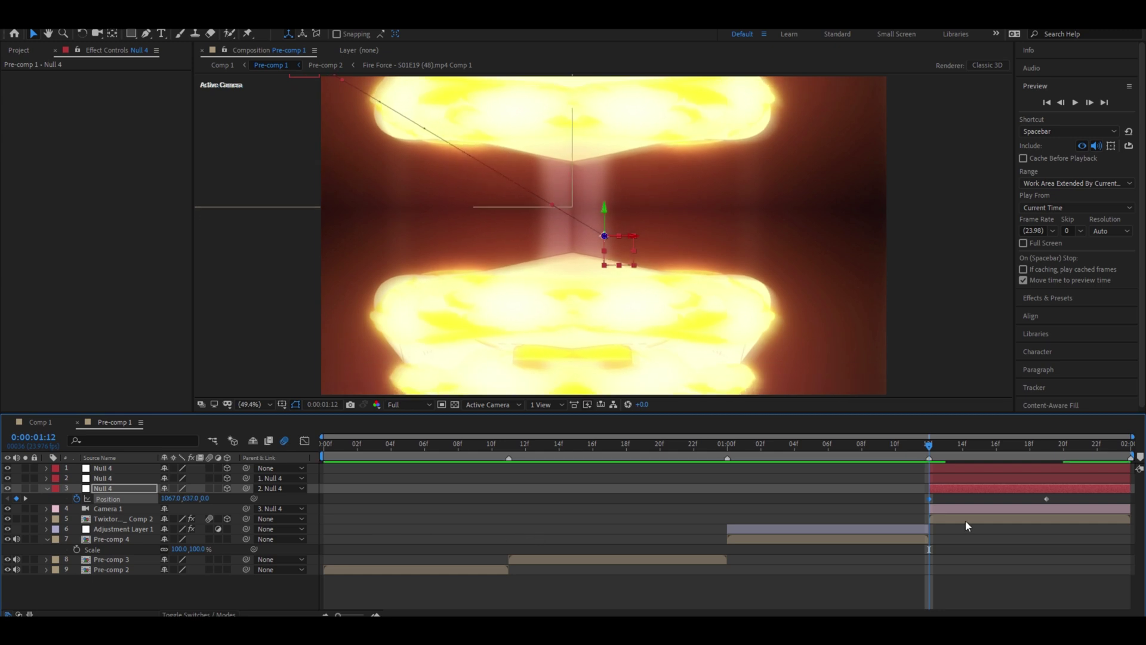
pyautogui.press('F9')
pyautogui.click(948, 501)
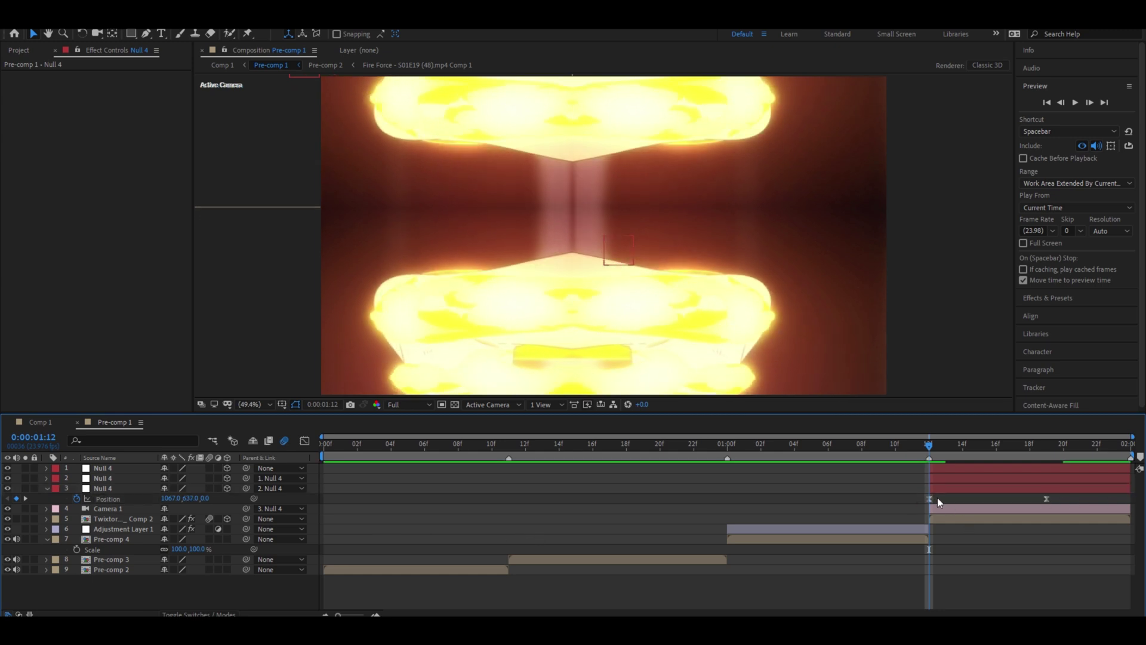
# - At 01:19, move the Pre-comp 4 Scale keyframe there and key Null 4's Position to about -77, 0, 400
pyautogui.moveTo(979, 452); pyautogui.dragTo(1054, 460)
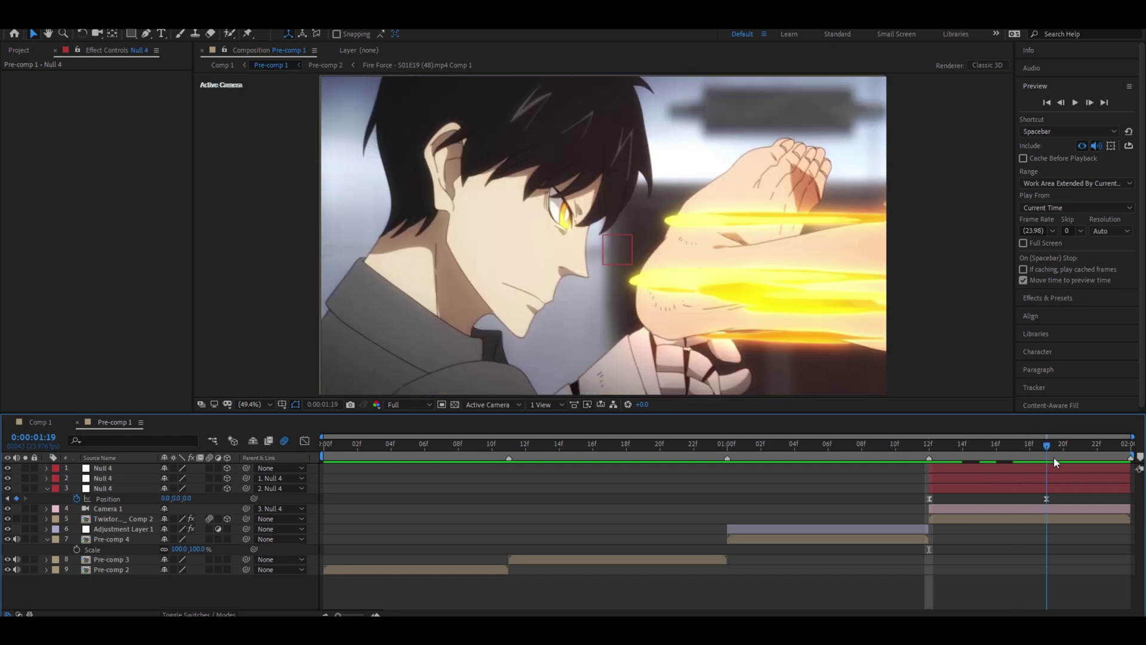
pyautogui.hotkey('ctrl', 'x')
pyautogui.hotkey('ctrl', 'v')
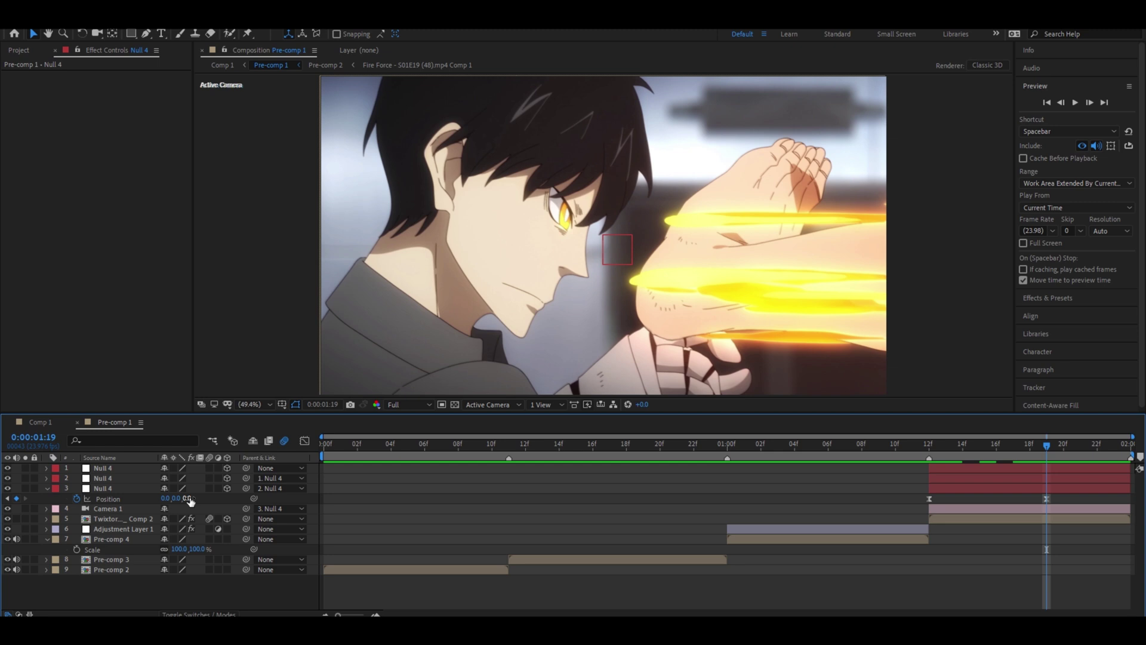
pyautogui.write('400')
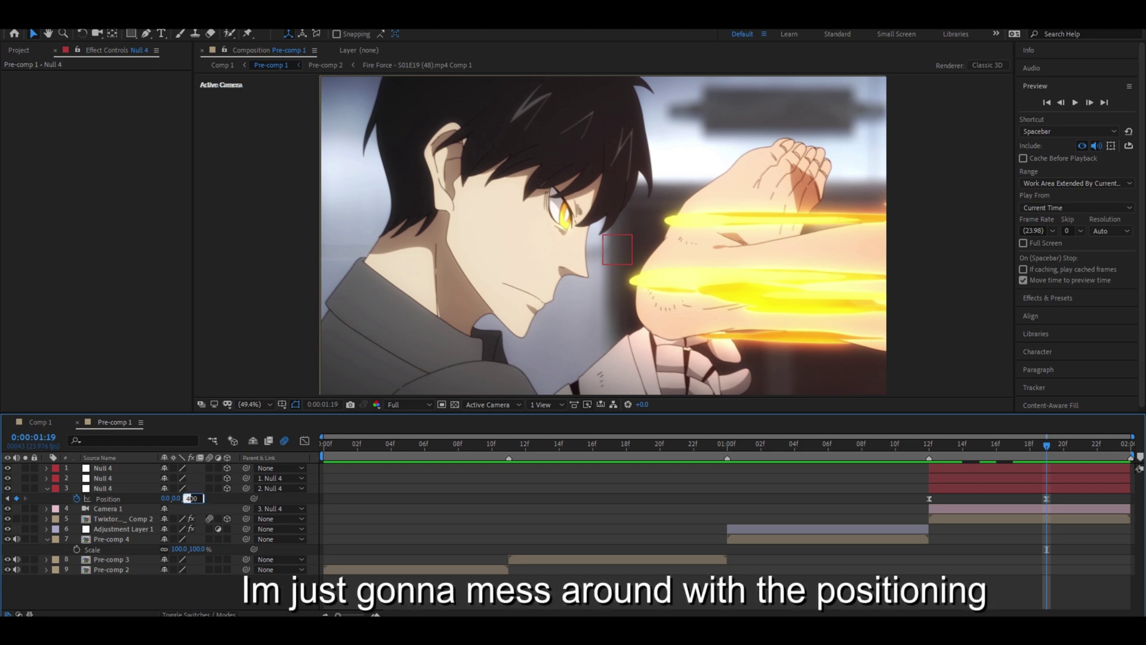
pyautogui.press('Return')
pyautogui.moveTo(186, 497); pyautogui.dragTo(112, 489)
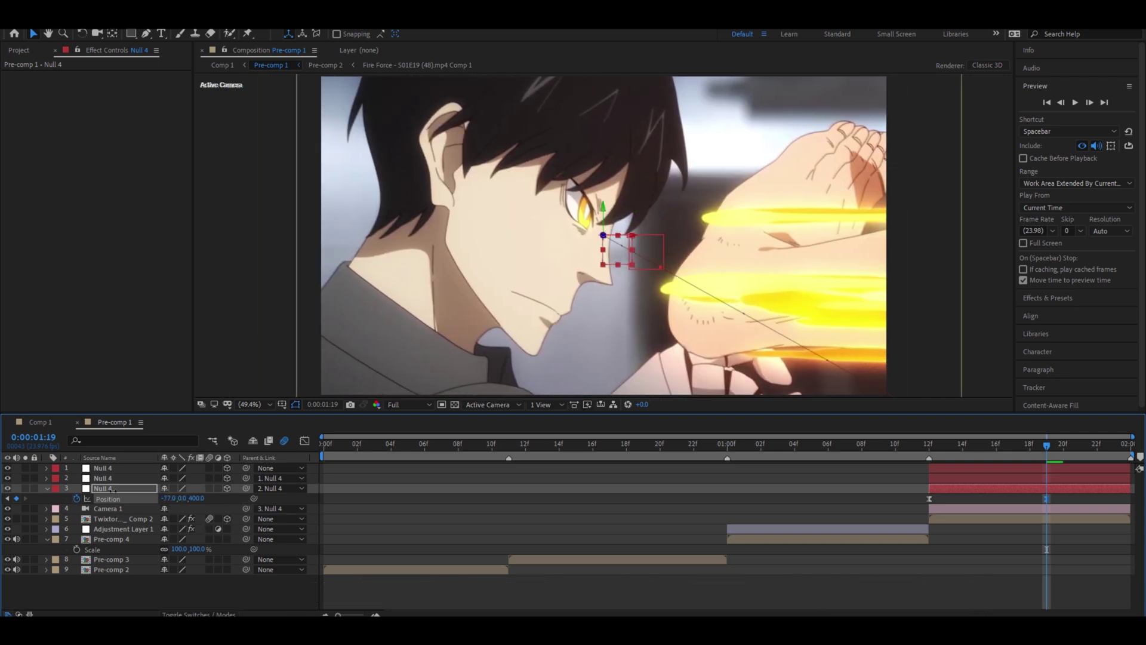
pyautogui.moveTo(112, 489); pyautogui.dragTo(117, 494)
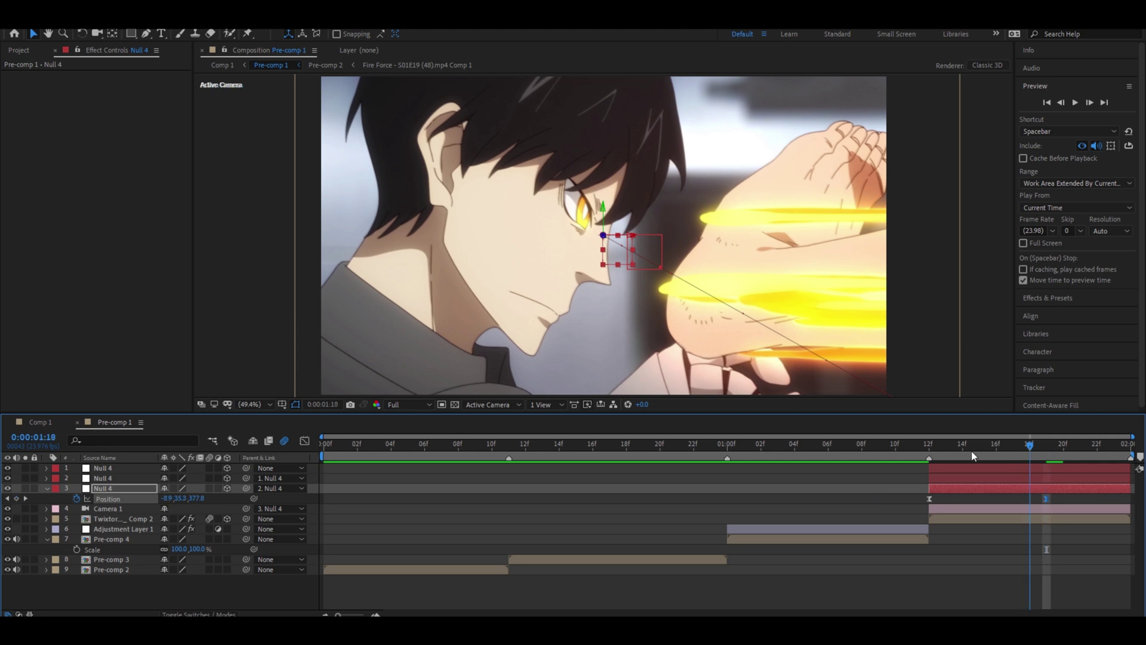
pyautogui.click(929, 446)
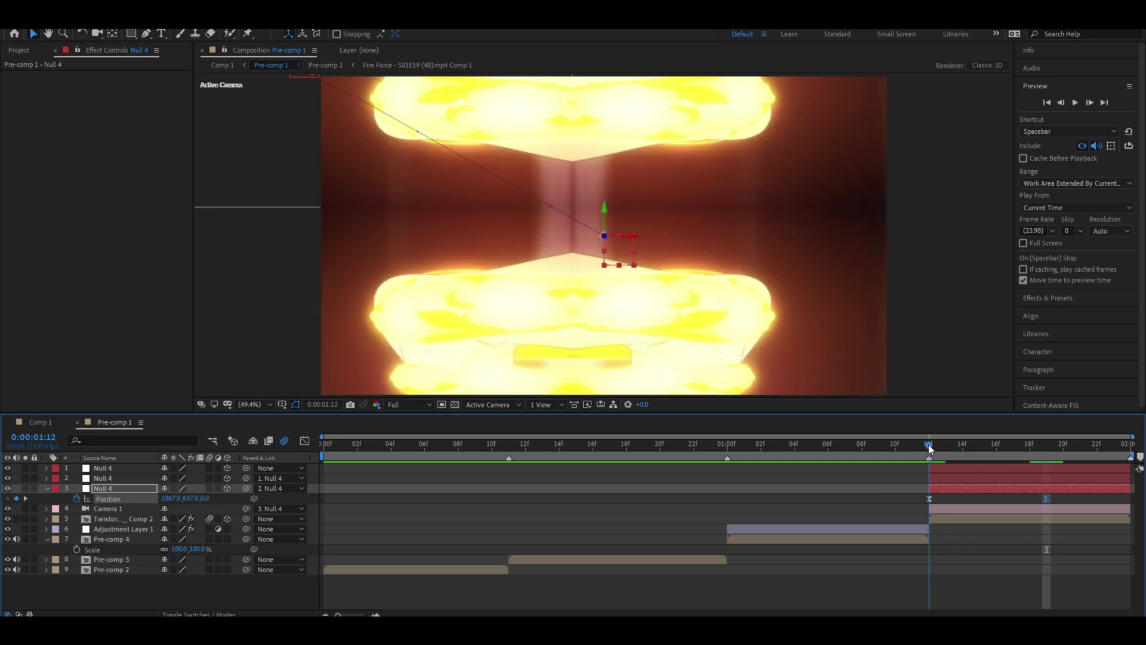
# - Drag Null 4's speed-graph handles for a fast start and long ease-out, then move both keyframes one frame earlier
pyautogui.click(305, 441)
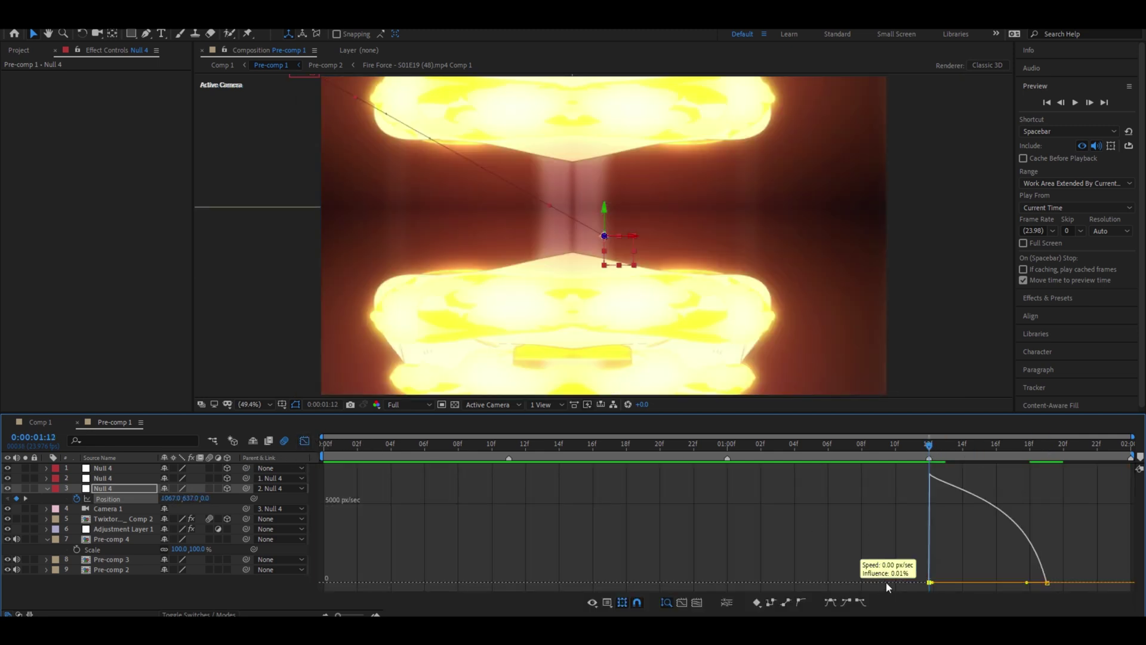
pyautogui.moveTo(855, 587); pyautogui.dragTo(859, 586)
pyautogui.moveTo(947, 590); pyautogui.dragTo(949, 589)
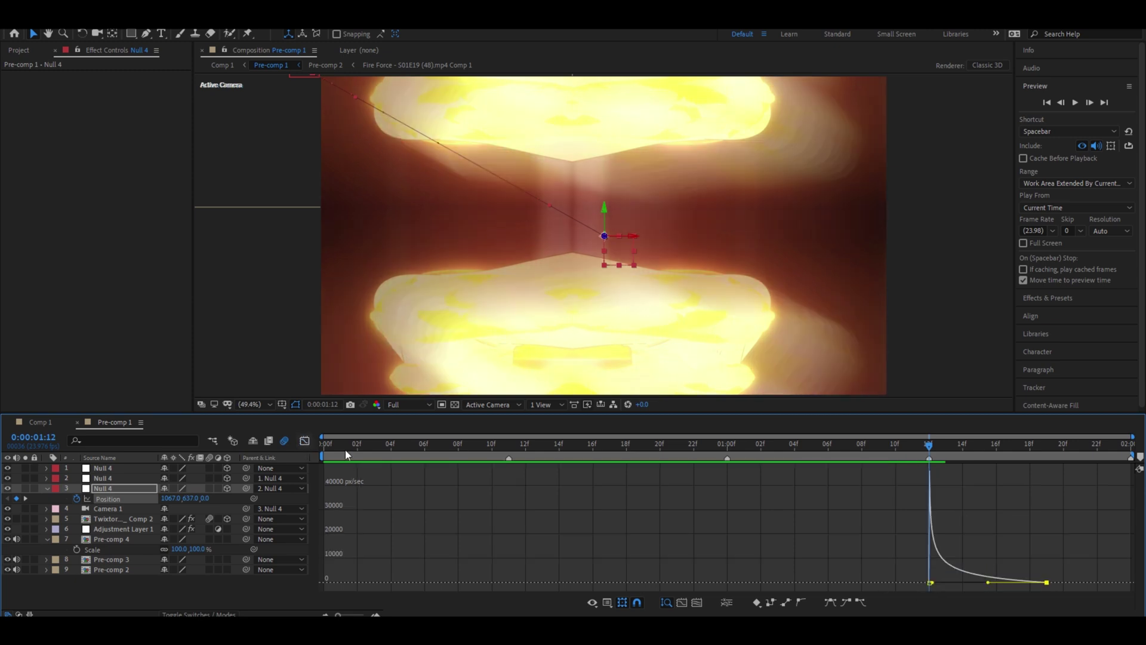
pyautogui.click(304, 442)
pyautogui.moveTo(1046, 498); pyautogui.dragTo(1029, 498)
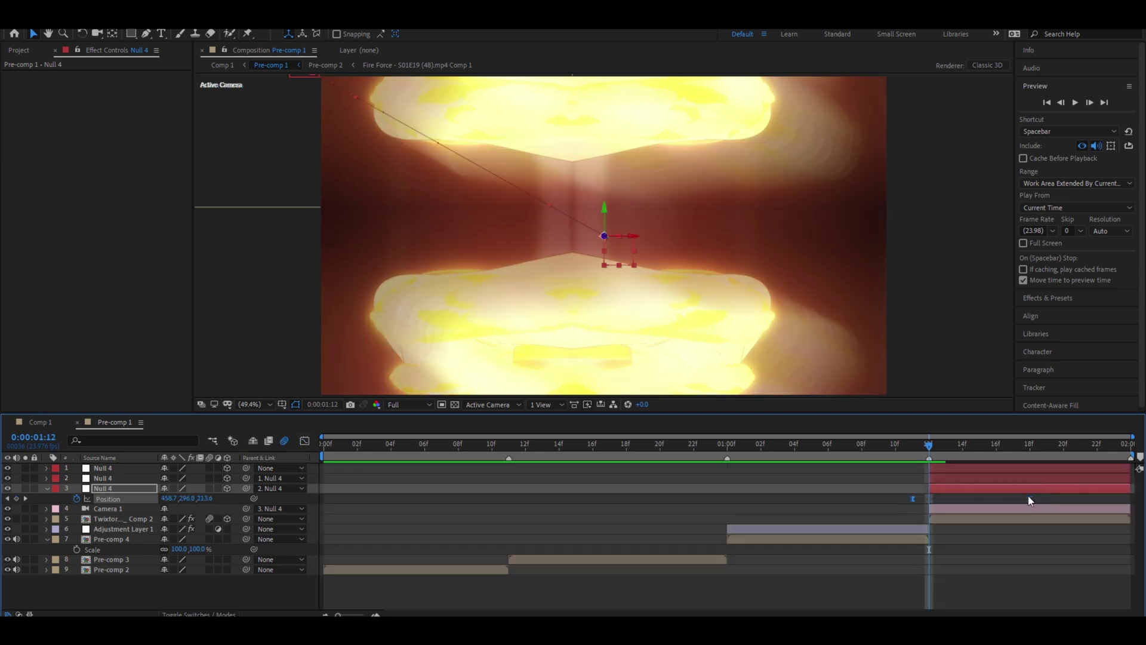
pyautogui.click(973, 577)
pyautogui.press('space')
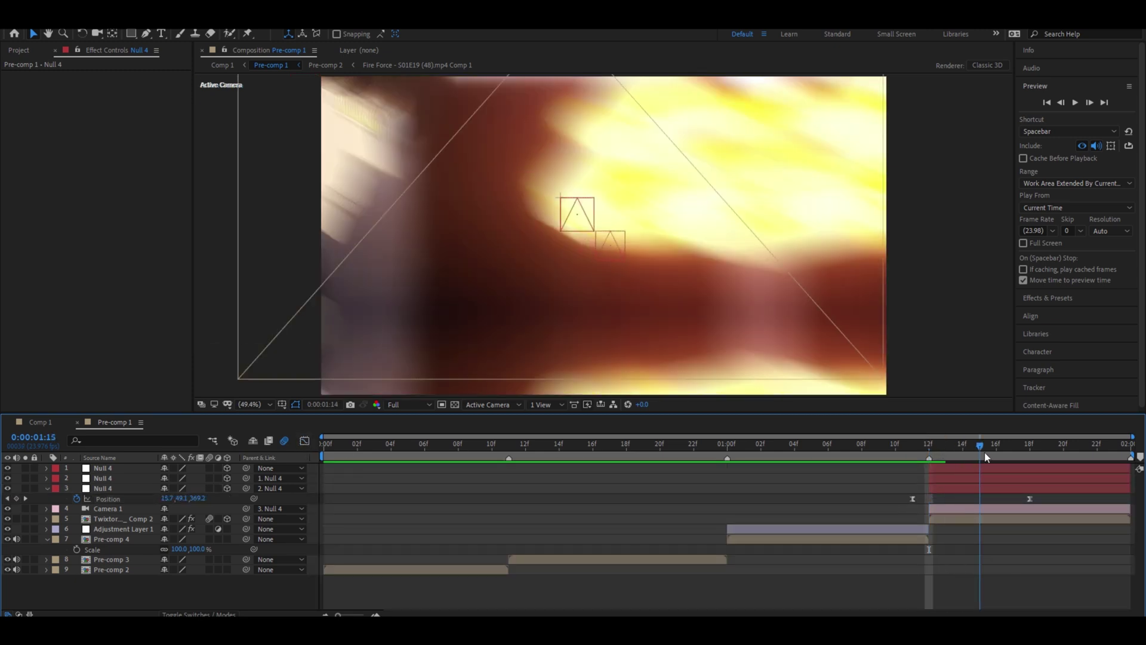
pyautogui.press('space')
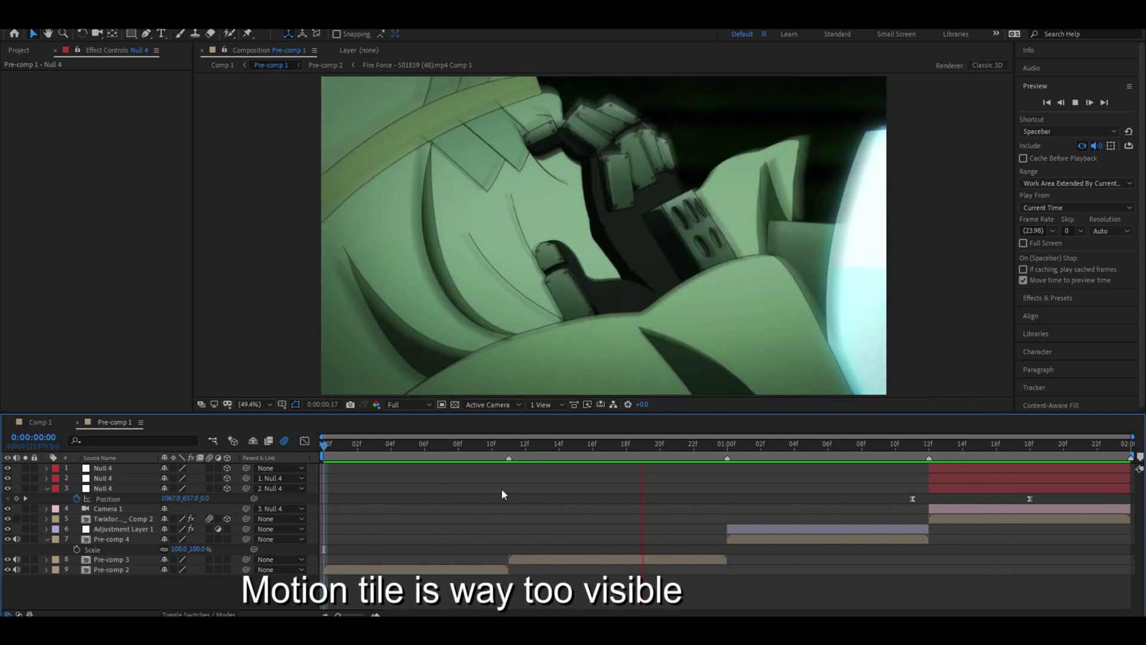
# - Move both Null 4 Position keyframes another frame earlier, then preview from 01:03 and scrub to 1:18
pyautogui.click(925, 444)
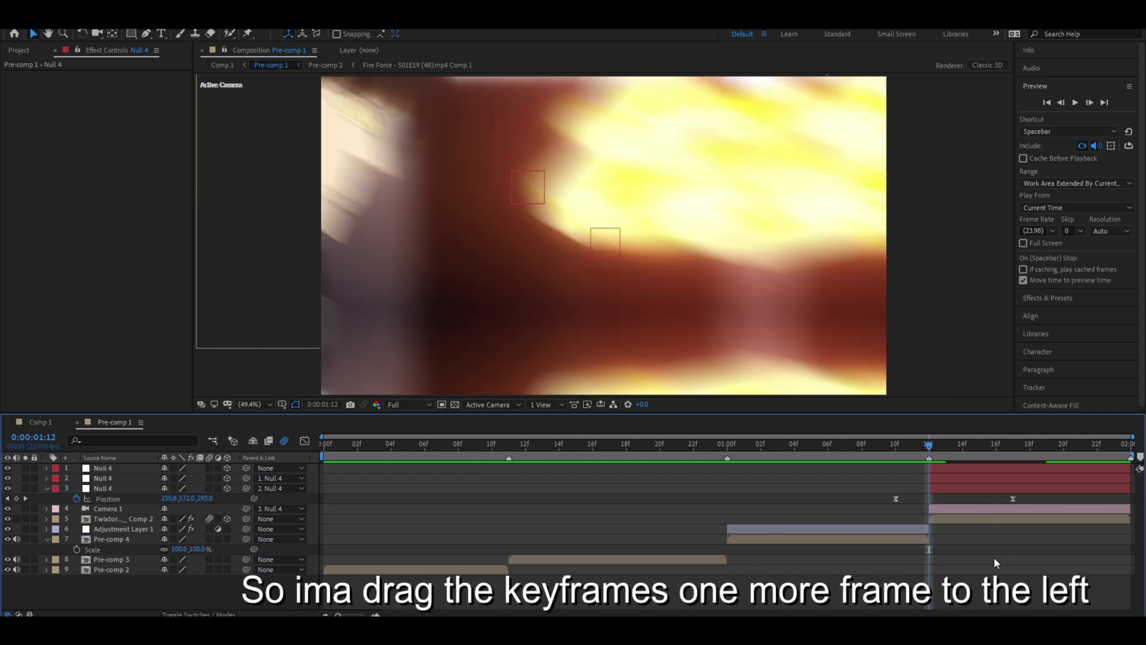
pyautogui.moveTo(1030, 498); pyautogui.dragTo(1012, 498)
pyautogui.press('space')
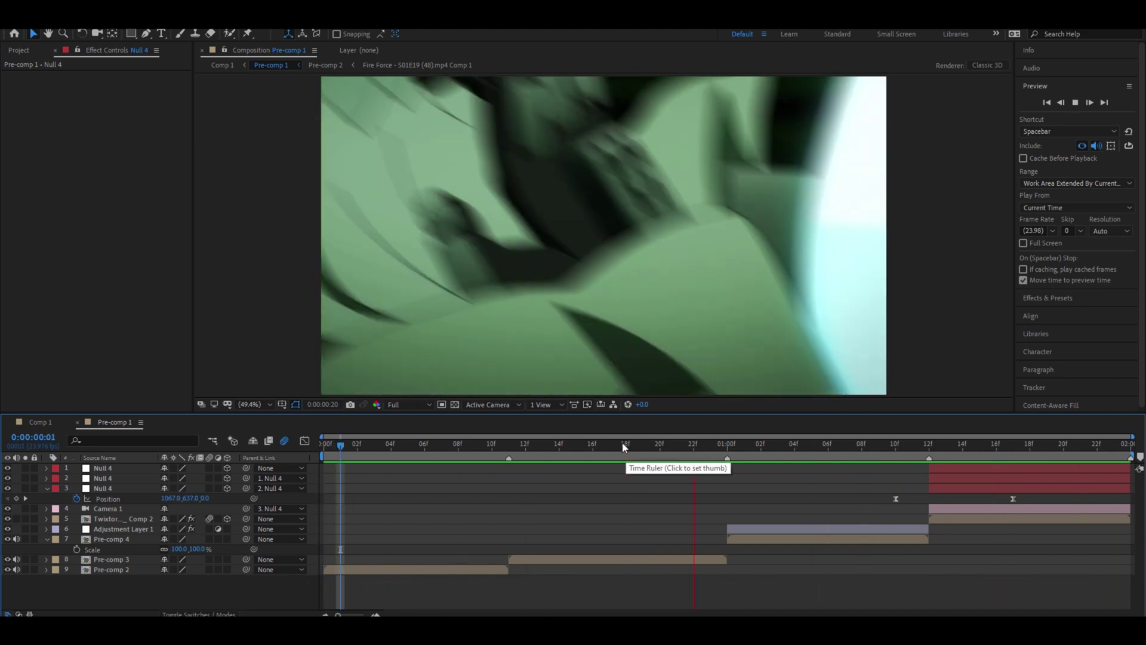
pyautogui.press('space')
pyautogui.click(780, 441)
pyautogui.press('space')
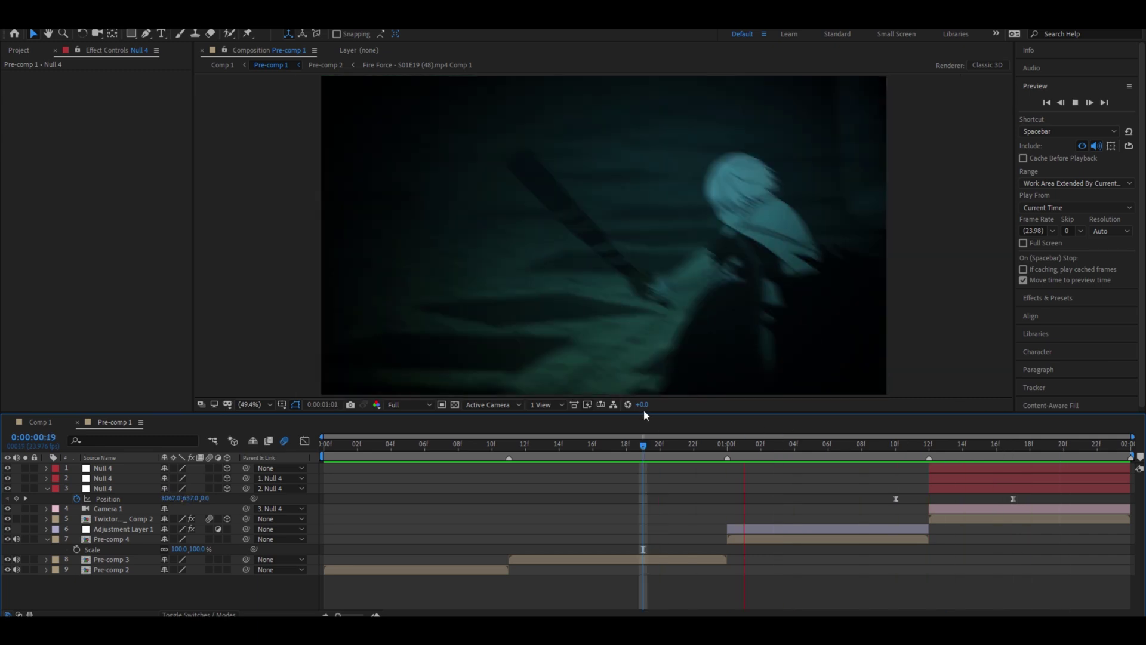
pyautogui.press('space')
pyautogui.moveTo(996, 442)
pyautogui.mouseDown()
pyautogui.moveTo(957, 453)
pyautogui.moveTo(1011, 455)
pyautogui.moveTo(918, 438)
pyautogui.mouseUp()
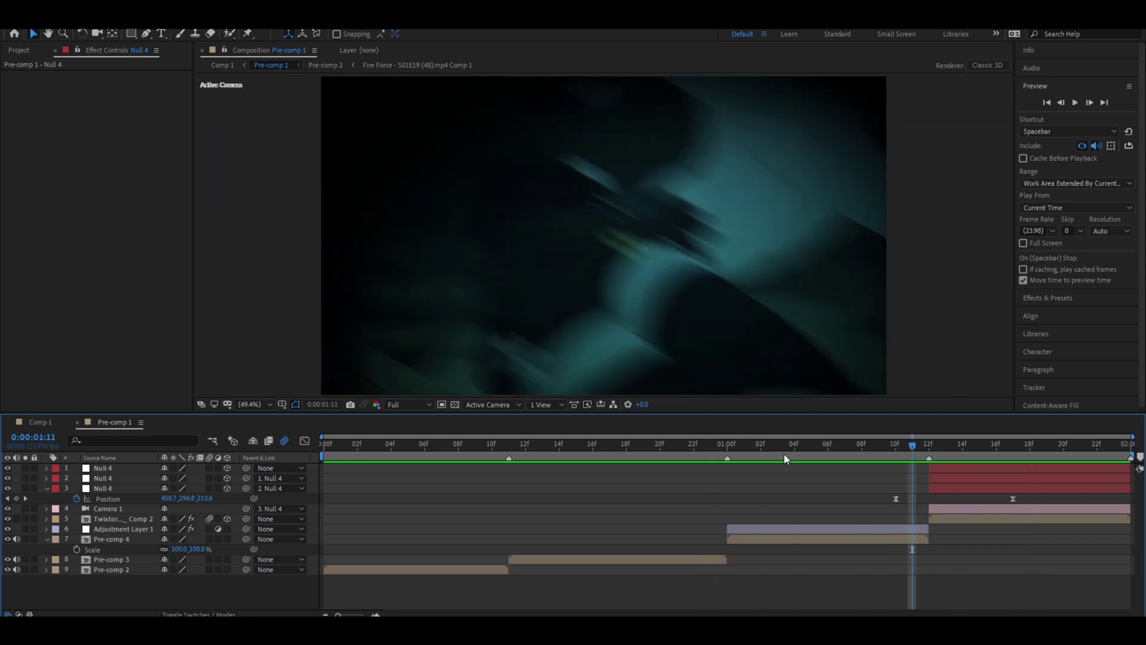
pyautogui.moveTo(1006, 455); pyautogui.dragTo(1029, 455)
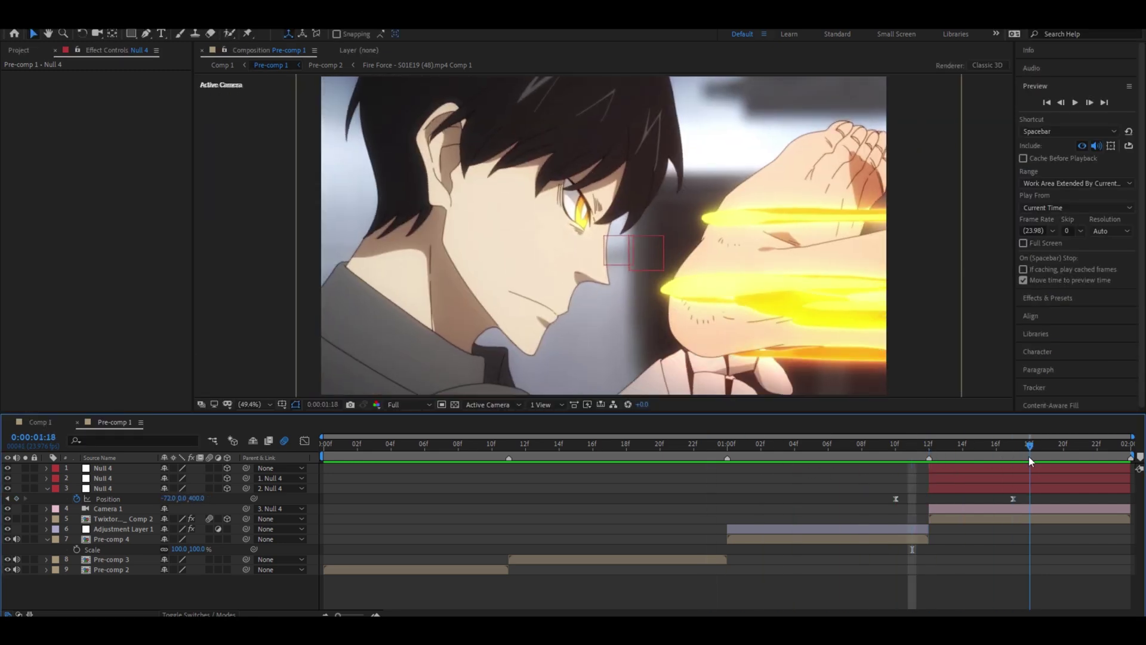
# - Key the second Null 4's Position at 1:23, pushing Z to -379 and X to 72
pyautogui.click(1028, 480)
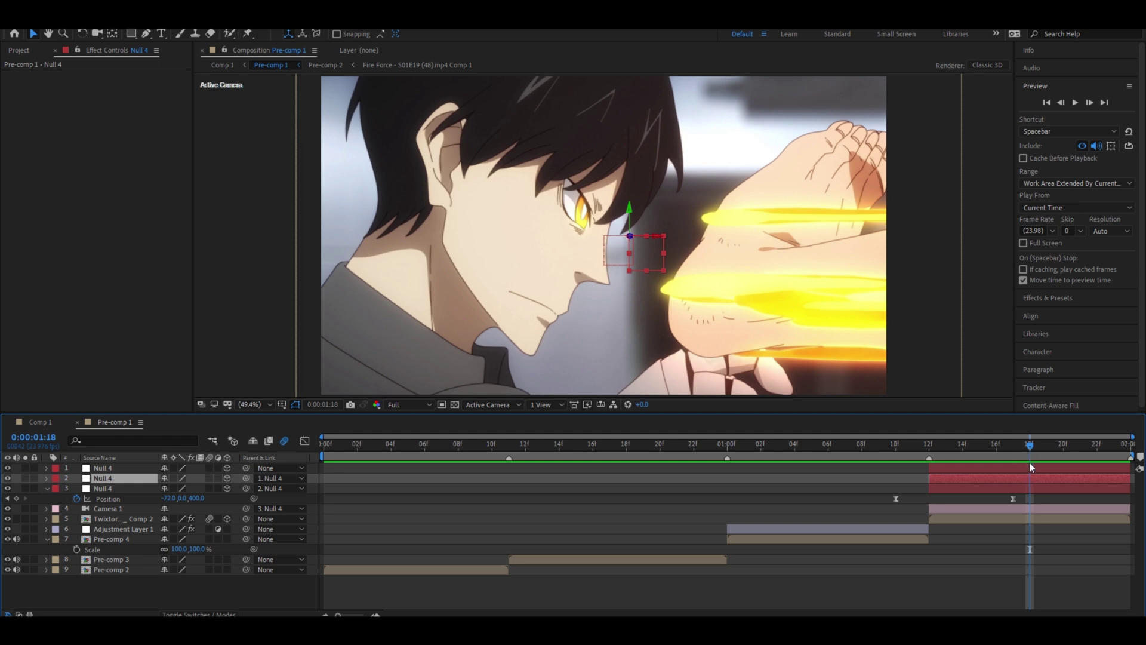
pyautogui.press('p')
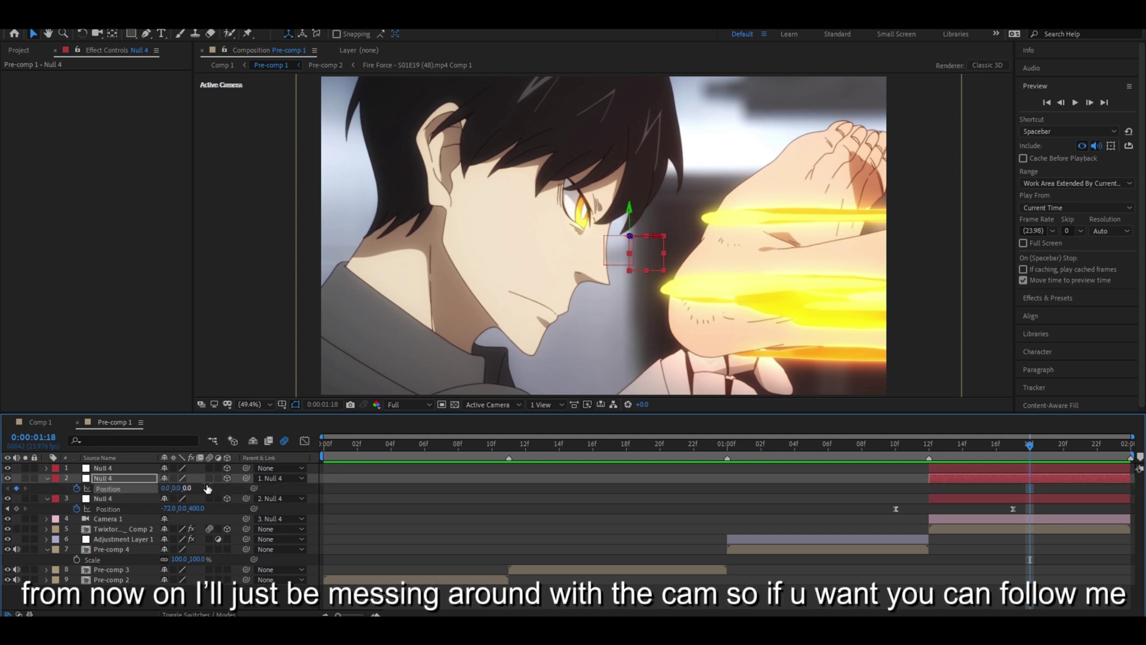
pyautogui.press('space')
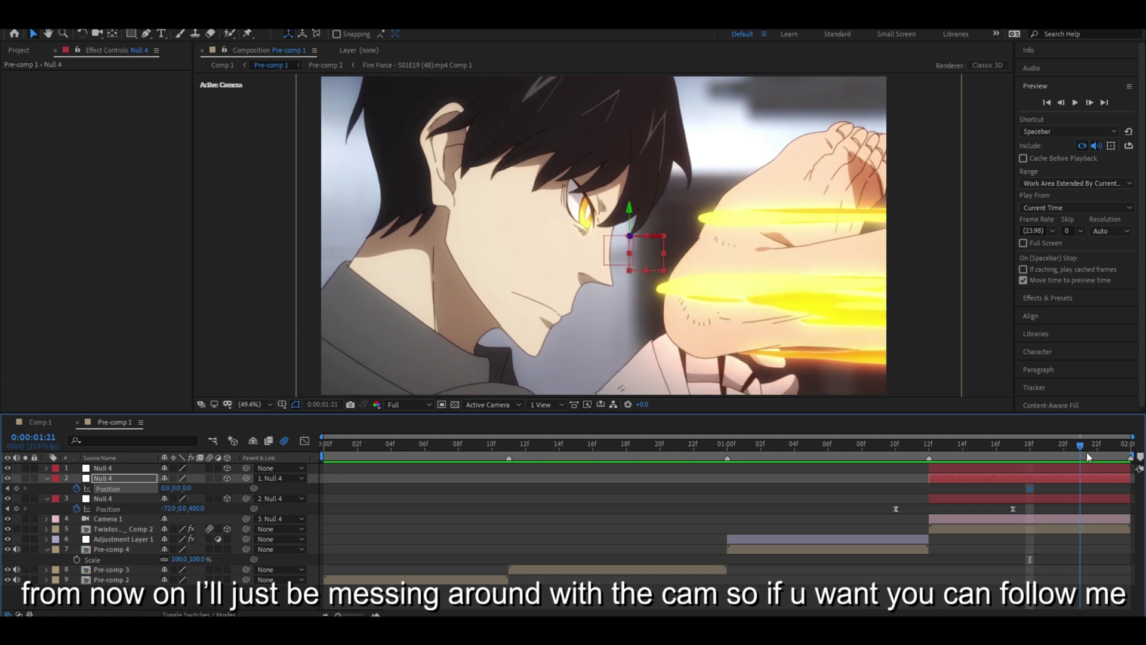
pyautogui.moveTo(182, 487); pyautogui.dragTo(113, 488)
pyautogui.moveTo(165, 487)
pyautogui.mouseDown()
pyautogui.moveTo(212, 488)
pyautogui.moveTo(145, 497)
pyautogui.mouseUp()
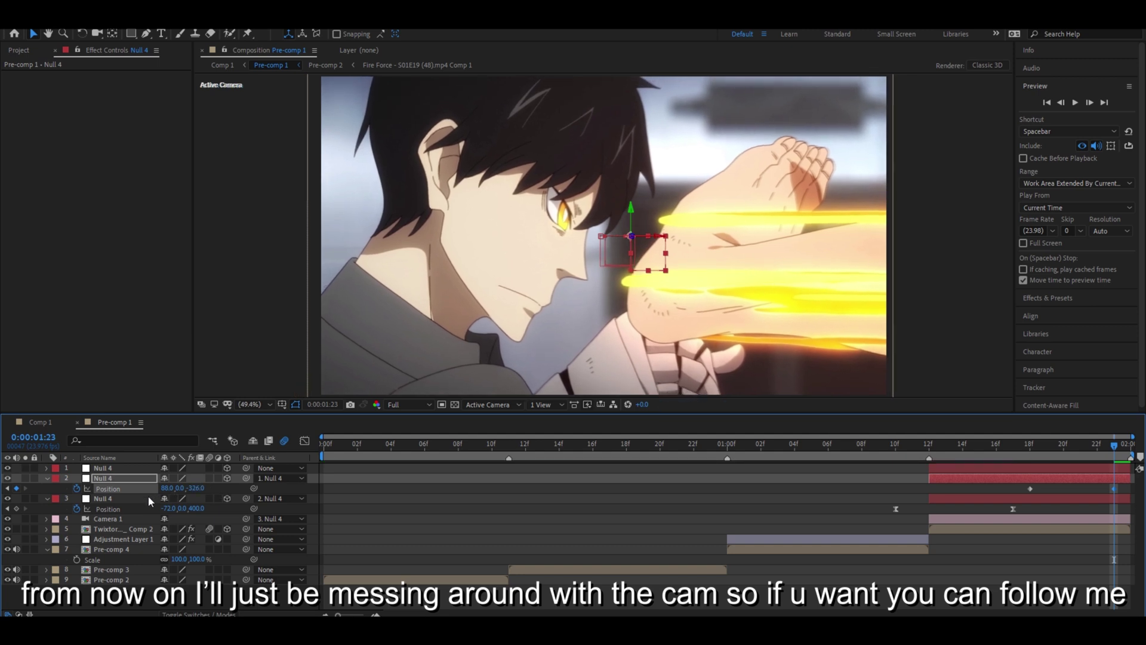
pyautogui.moveTo(168, 488); pyautogui.dragTo(166, 496)
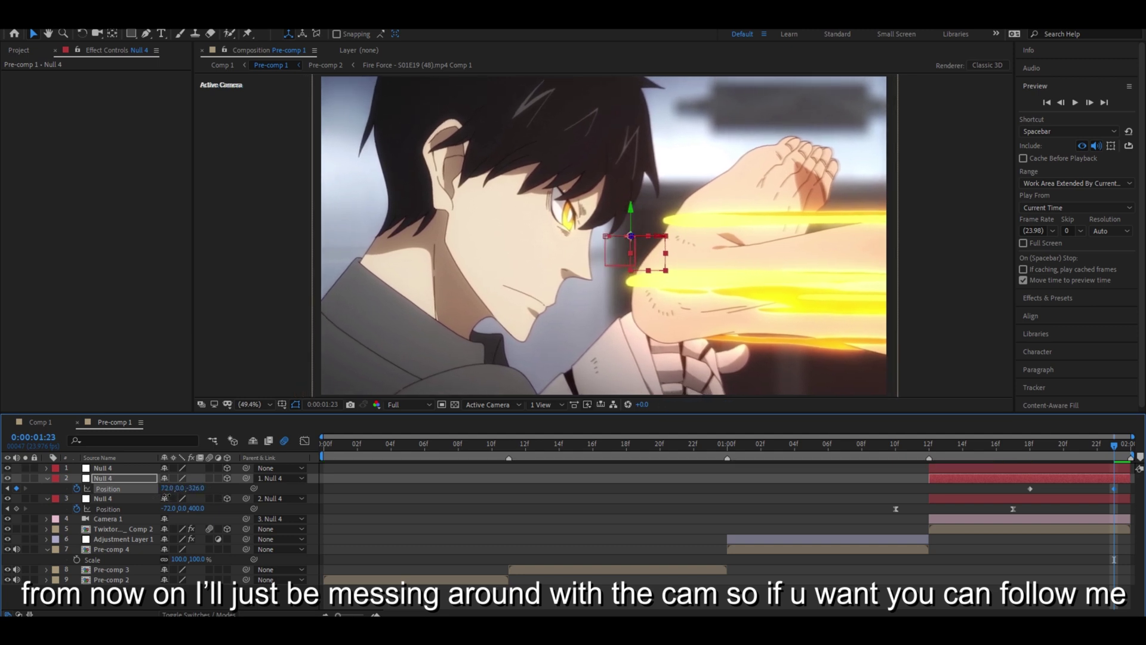
pyautogui.moveTo(197, 488); pyautogui.dragTo(169, 498)
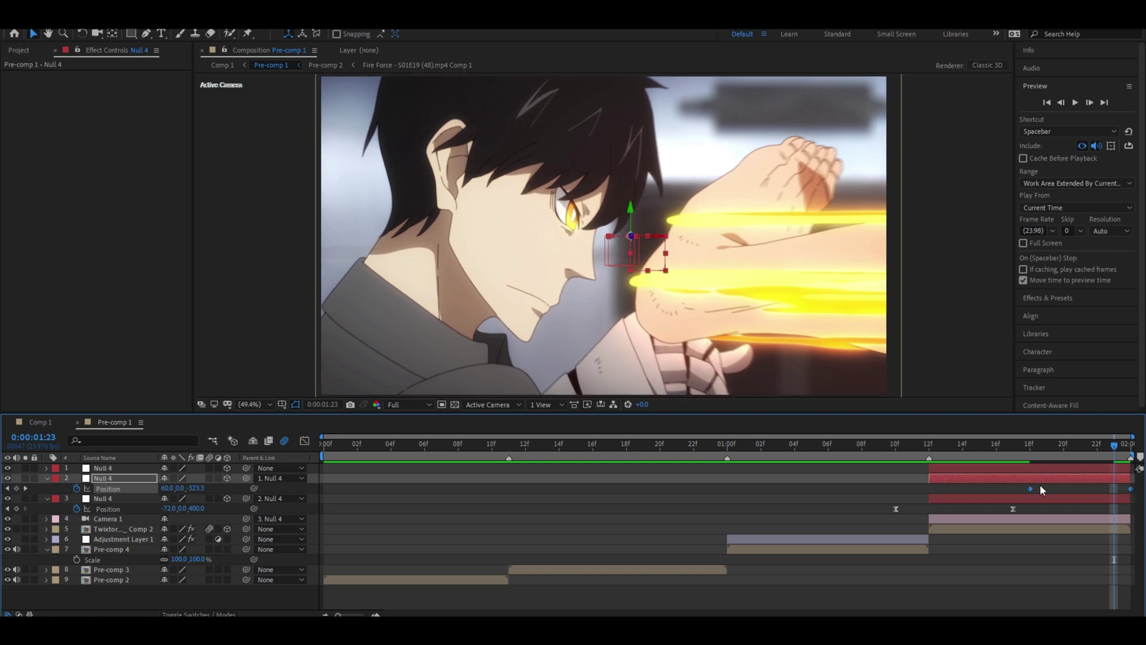
# - Easy-ease the second Null 4's keyframes and reshape the first keyframe's influence for a sharp start, then preview from 1:11
pyautogui.press('F9')
pyautogui.click(304, 441)
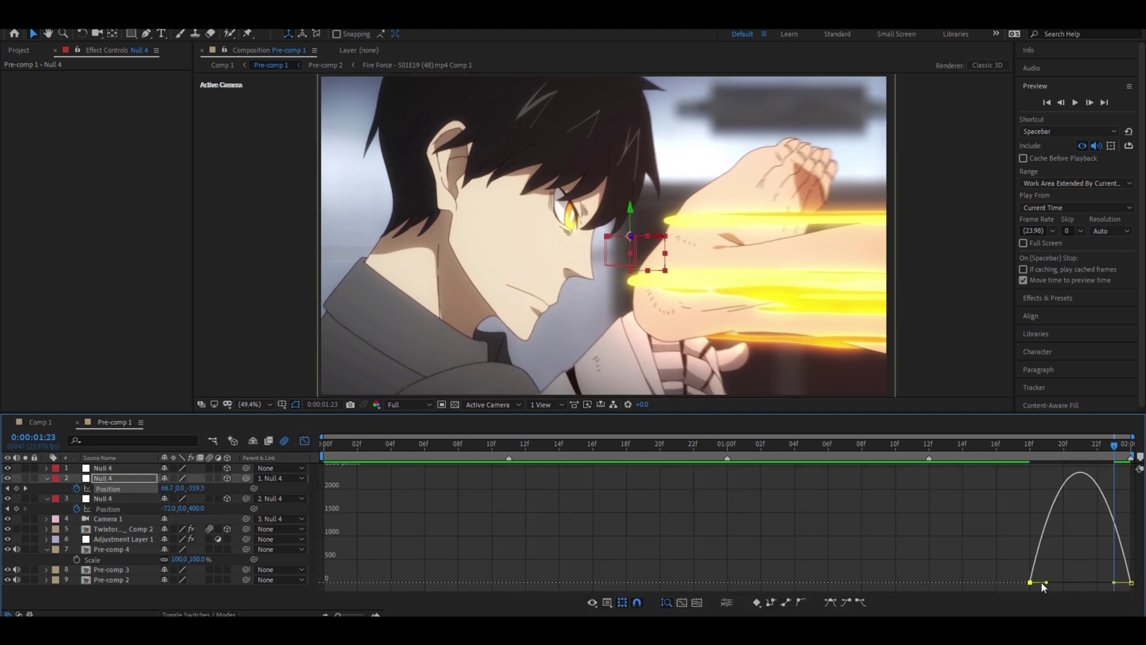
pyautogui.moveTo(1047, 582); pyautogui.dragTo(973, 585)
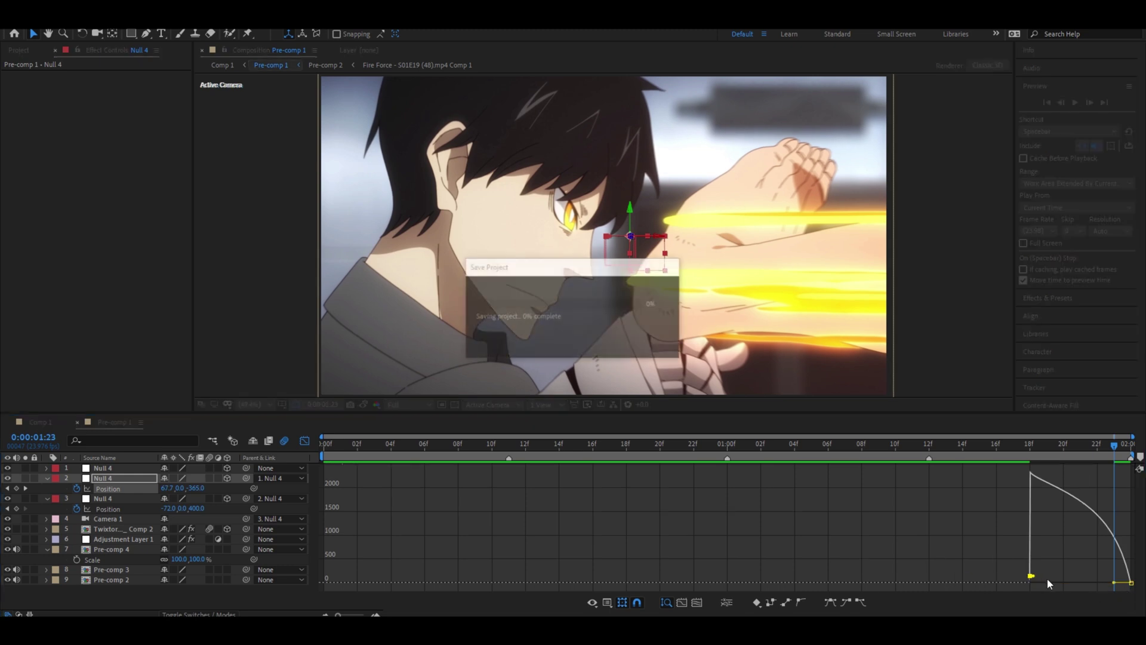
pyautogui.moveTo(1043, 577); pyautogui.dragTo(935, 581)
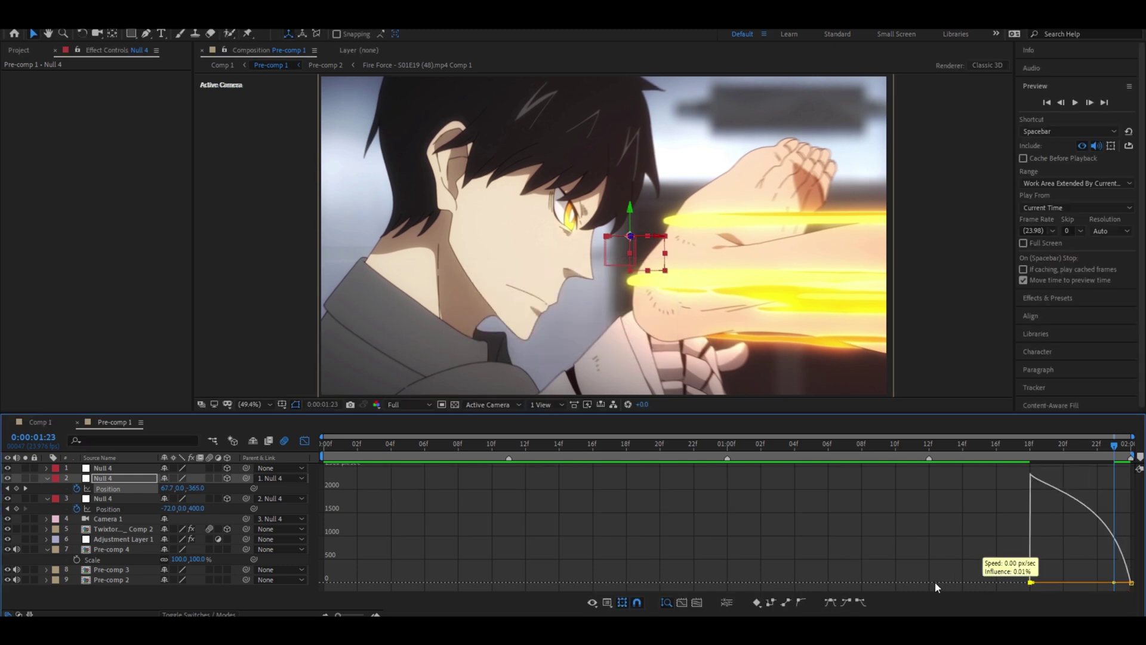
pyautogui.moveTo(1060, 588); pyautogui.dragTo(1061, 586)
pyautogui.moveTo(1110, 456); pyautogui.dragTo(774, 432)
pyautogui.press('space')
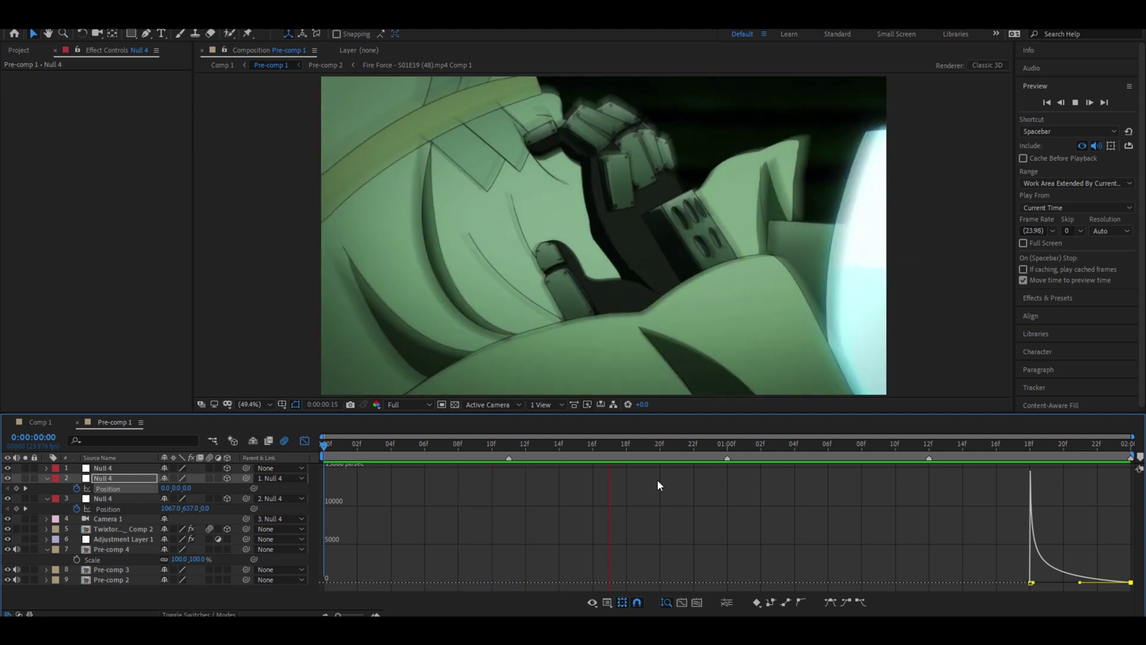
pyautogui.click(304, 440)
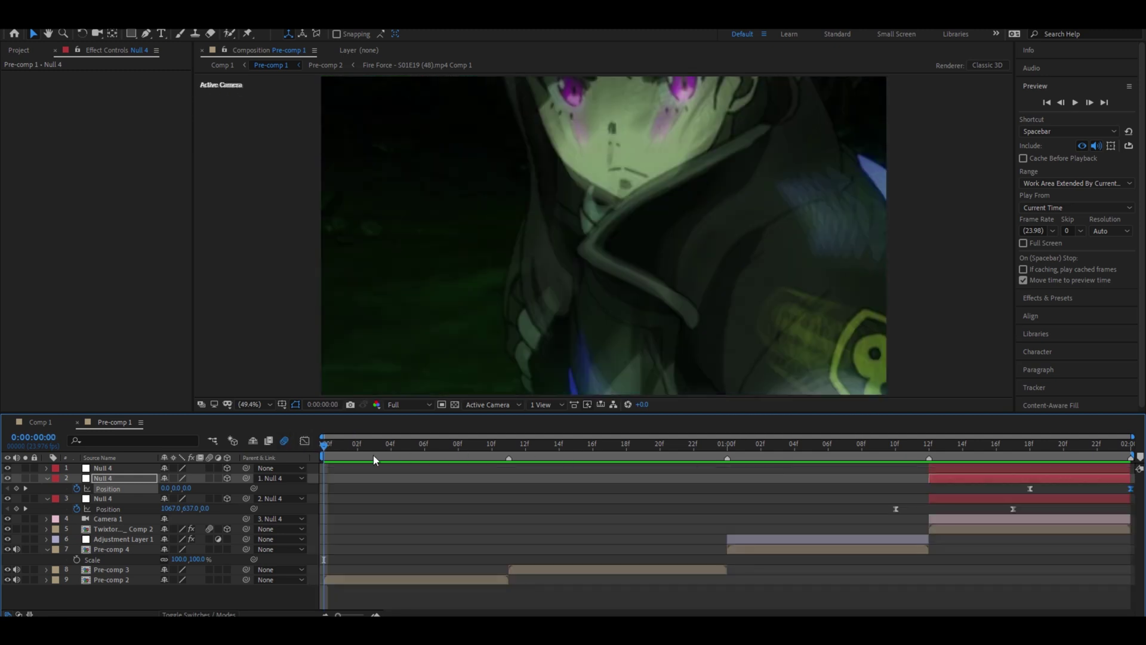
# - Key the top Null 4's Position at 960,540 on 1:18, then set it to 1974,-27 at 1:23
pyautogui.press('space')
pyautogui.click(1039, 467)
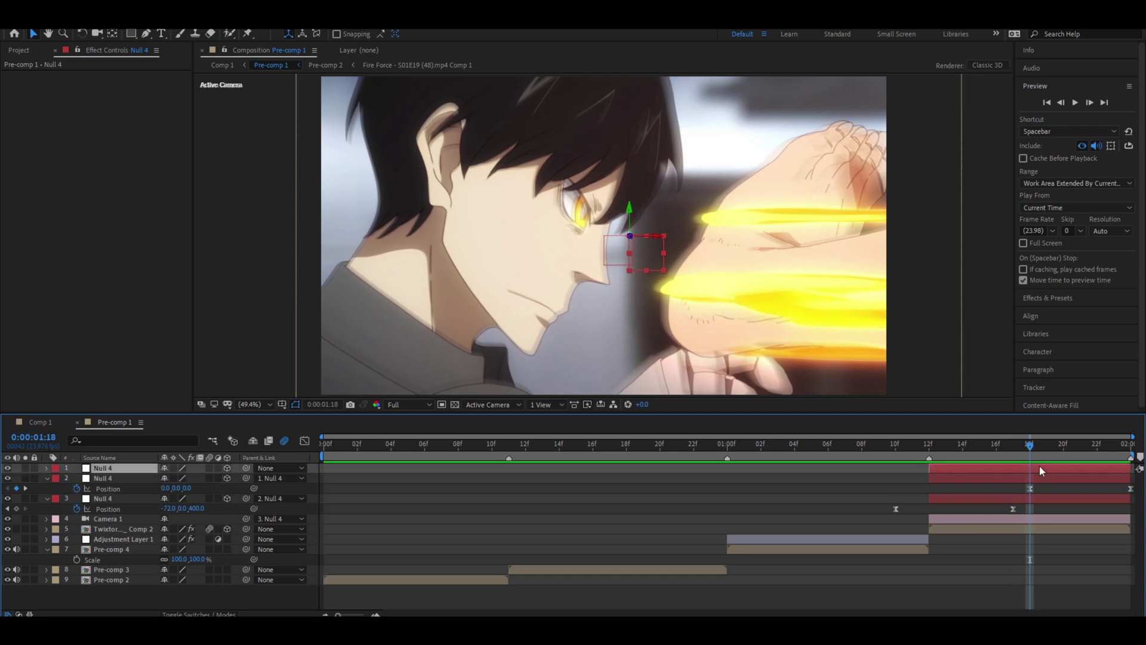
pyautogui.press('p')
pyautogui.click(77, 479)
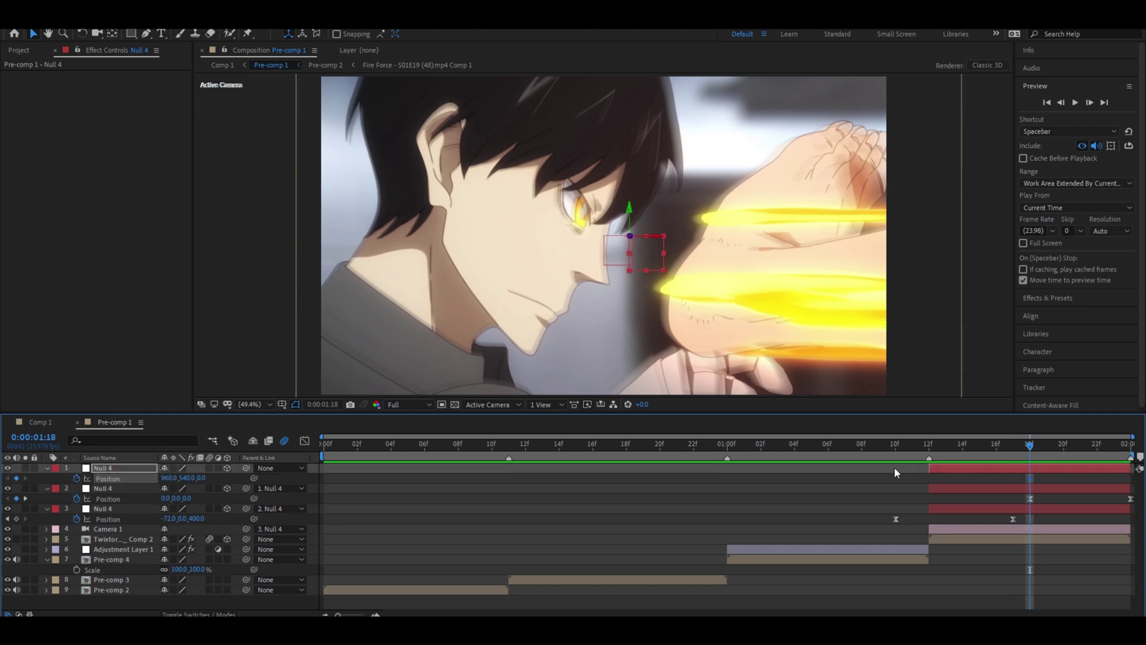
pyautogui.moveTo(1022, 450); pyautogui.dragTo(1115, 453)
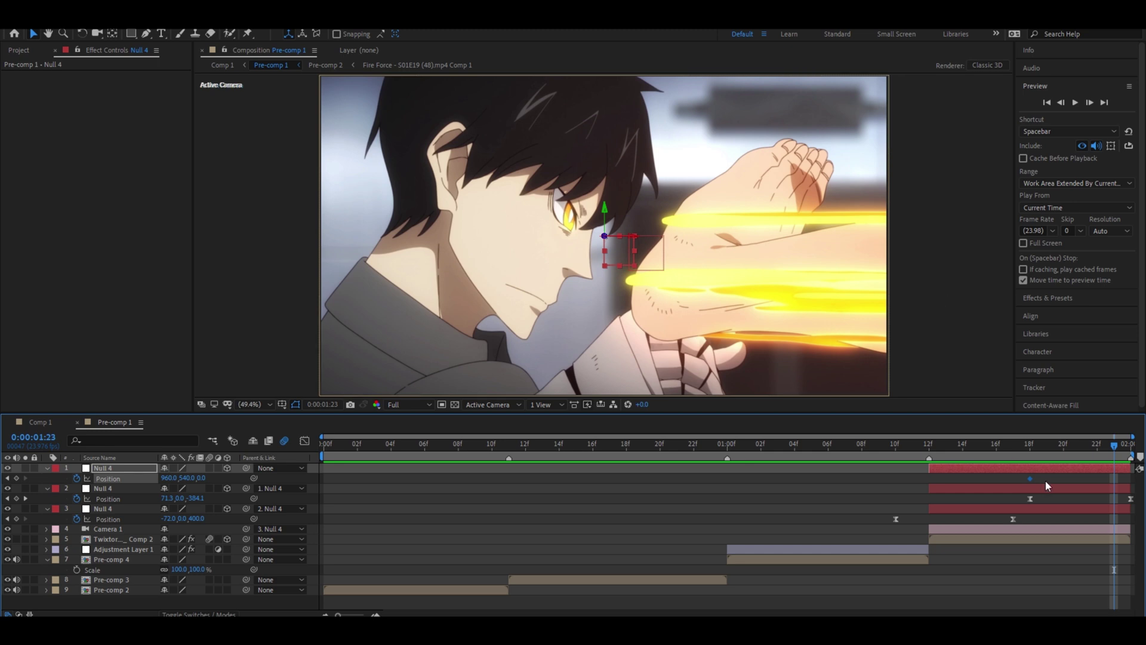
pyautogui.moveTo(176, 477)
pyautogui.mouseDown()
pyautogui.moveTo(661, 517)
pyautogui.moveTo(805, 513)
pyautogui.mouseUp()
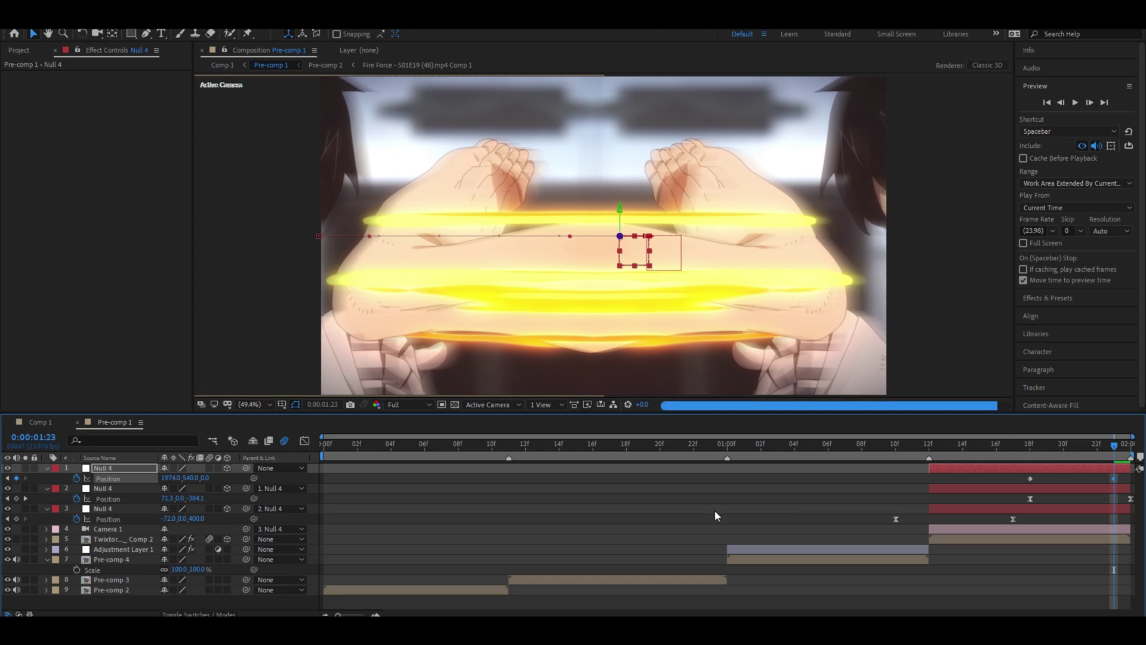
pyautogui.moveTo(184, 477)
pyautogui.mouseDown()
pyautogui.moveTo(188, 488)
pyautogui.moveTo(173, 477)
pyautogui.mouseUp()
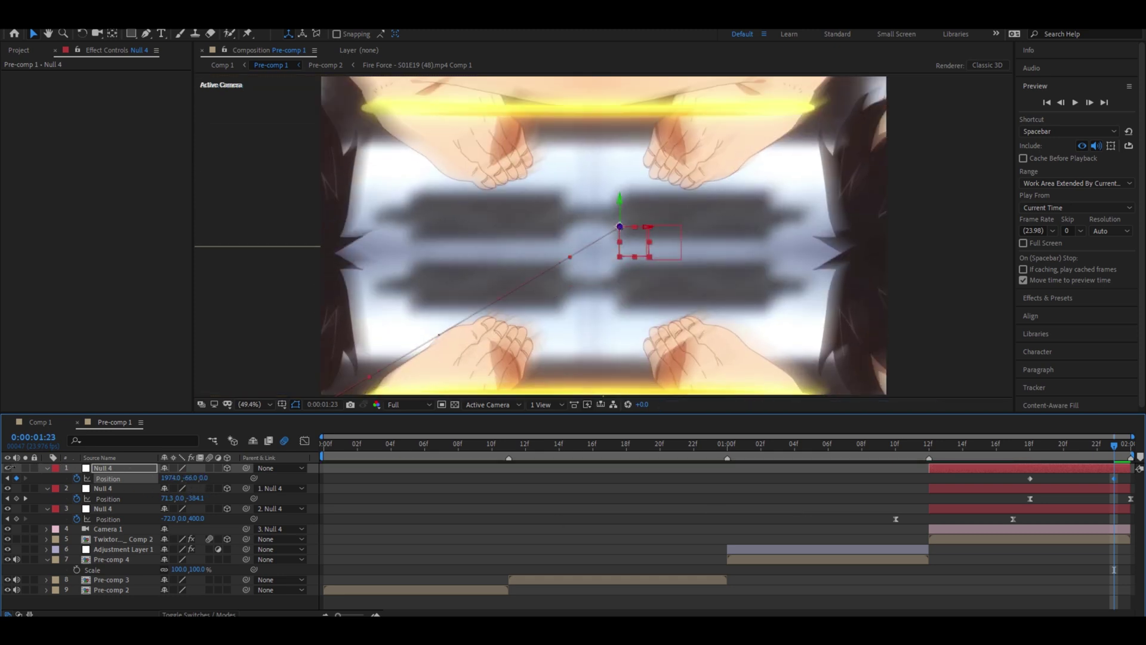
pyautogui.moveTo(185, 477); pyautogui.dragTo(179, 477)
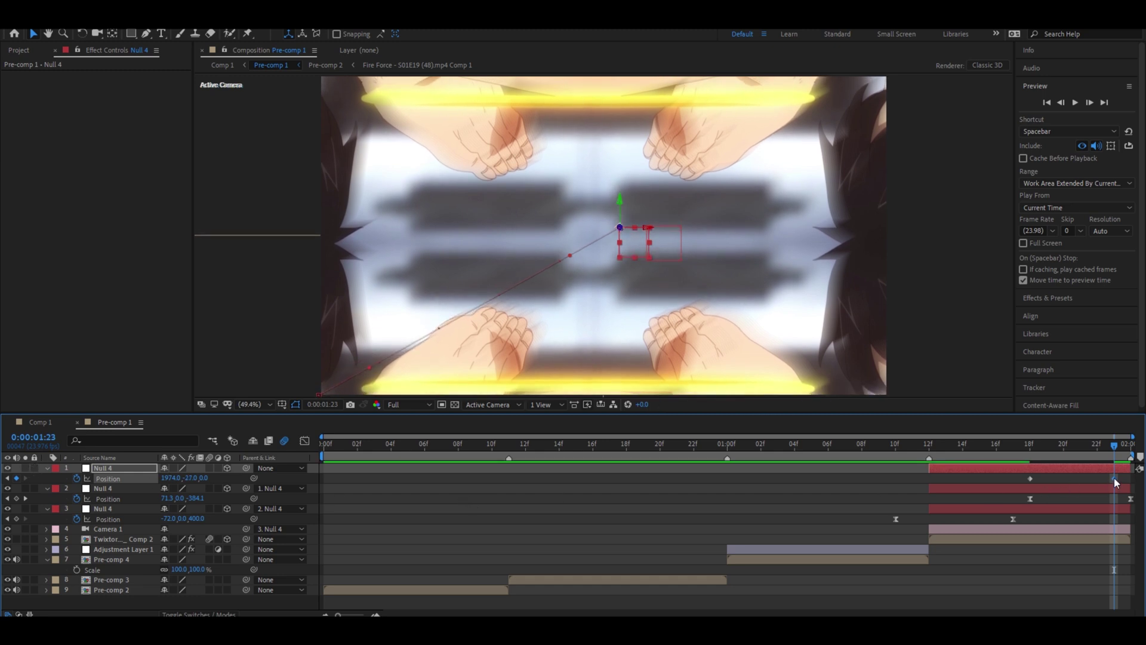
# - Easy-ease the top Null 4's keyframes and drag the last keyframe's influence right for a sharp end spike
pyautogui.press('F9')
pyautogui.click(306, 442)
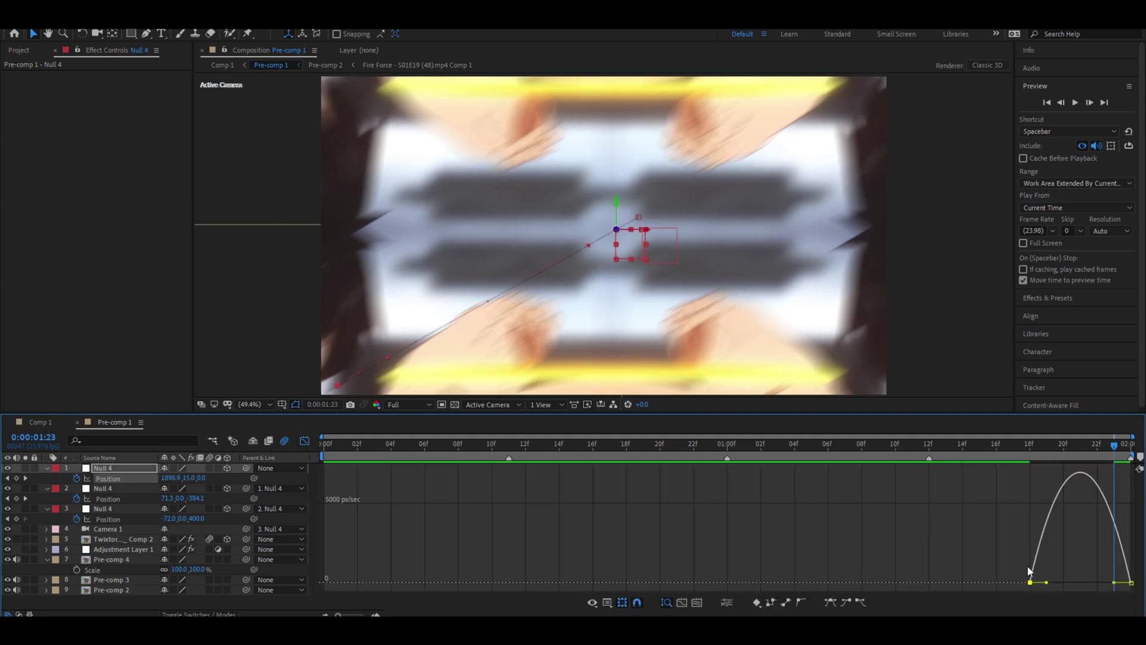
pyautogui.moveTo(1113, 584); pyautogui.dragTo(1125, 584)
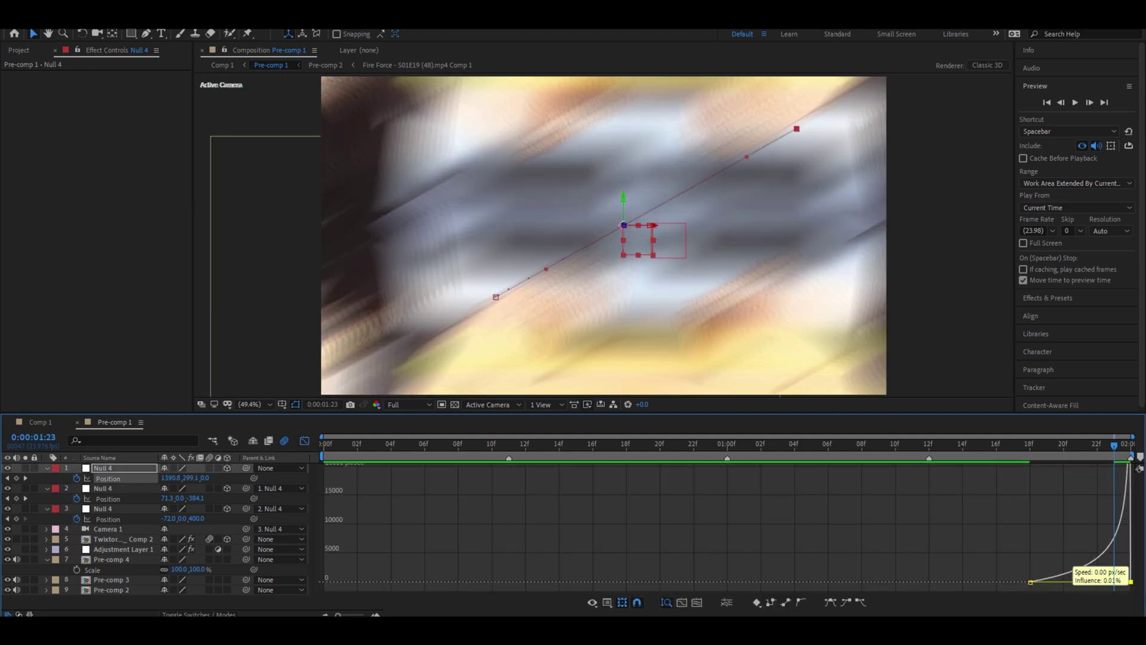
pyautogui.press('space')
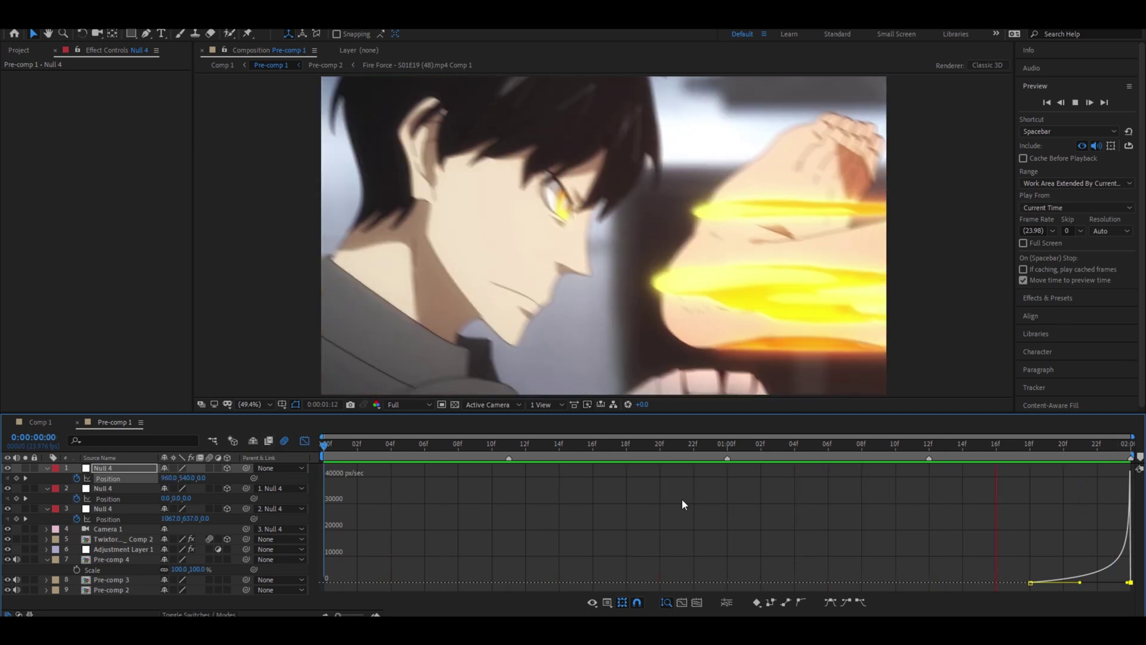
pyautogui.press('space')
pyautogui.press('space')
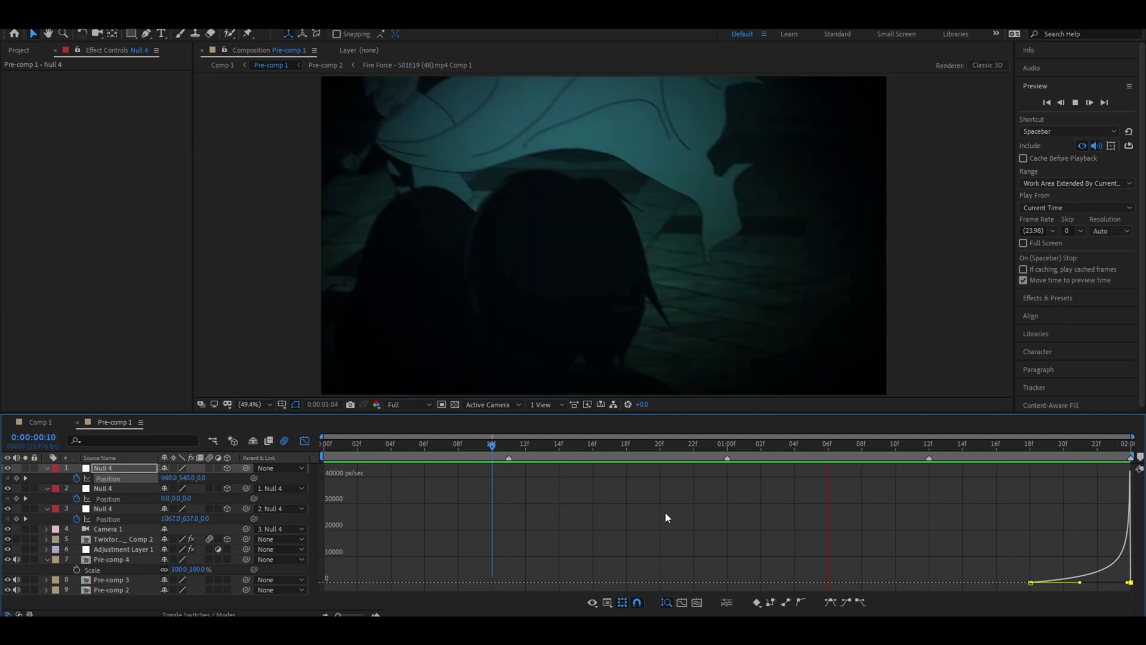
pyautogui.click(305, 440)
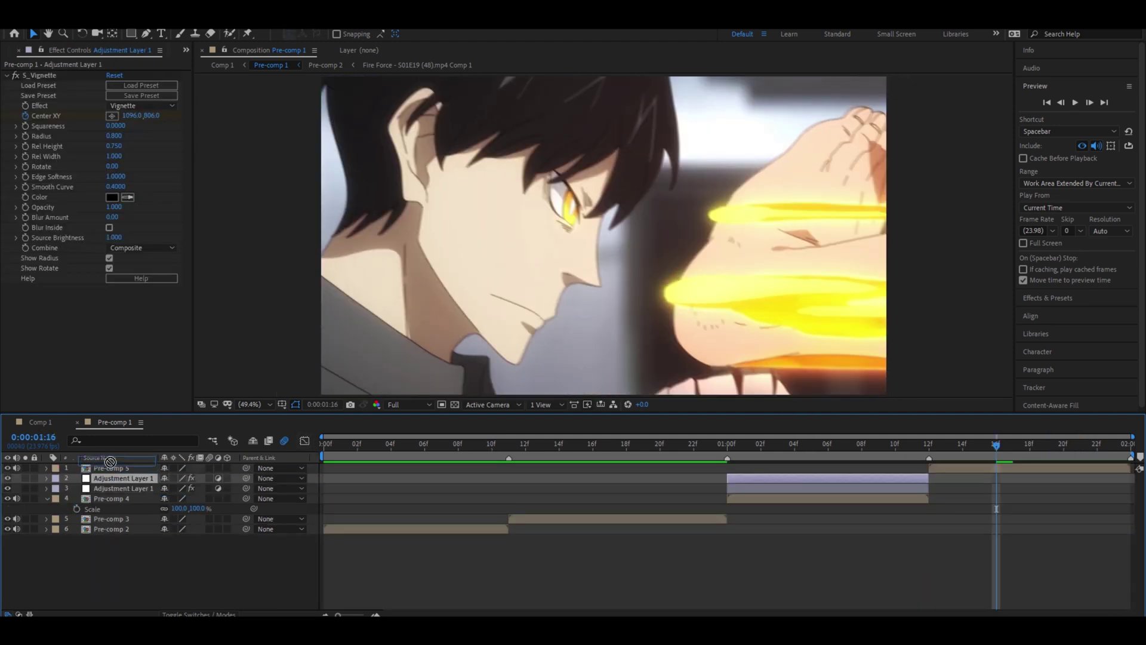
# - Move Adjustment Layer 1 to the top, clear its old vignette centre keyframes, and shift it over the final clip
pyautogui.moveTo(110, 461); pyautogui.dragTo(110, 464)
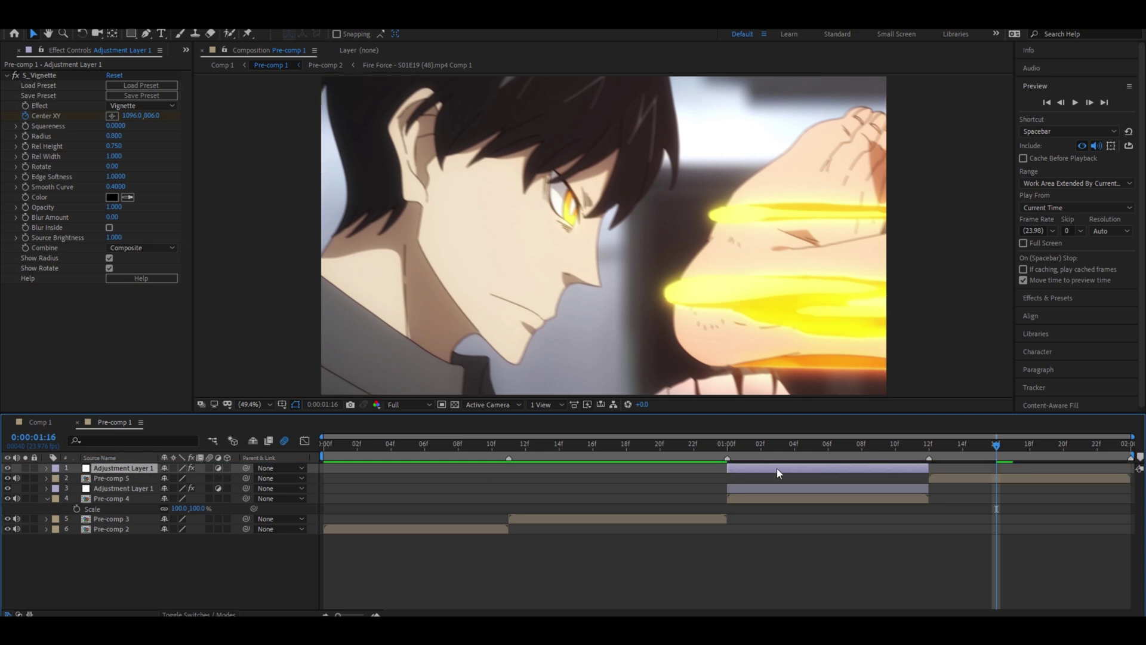
pyautogui.press('u')
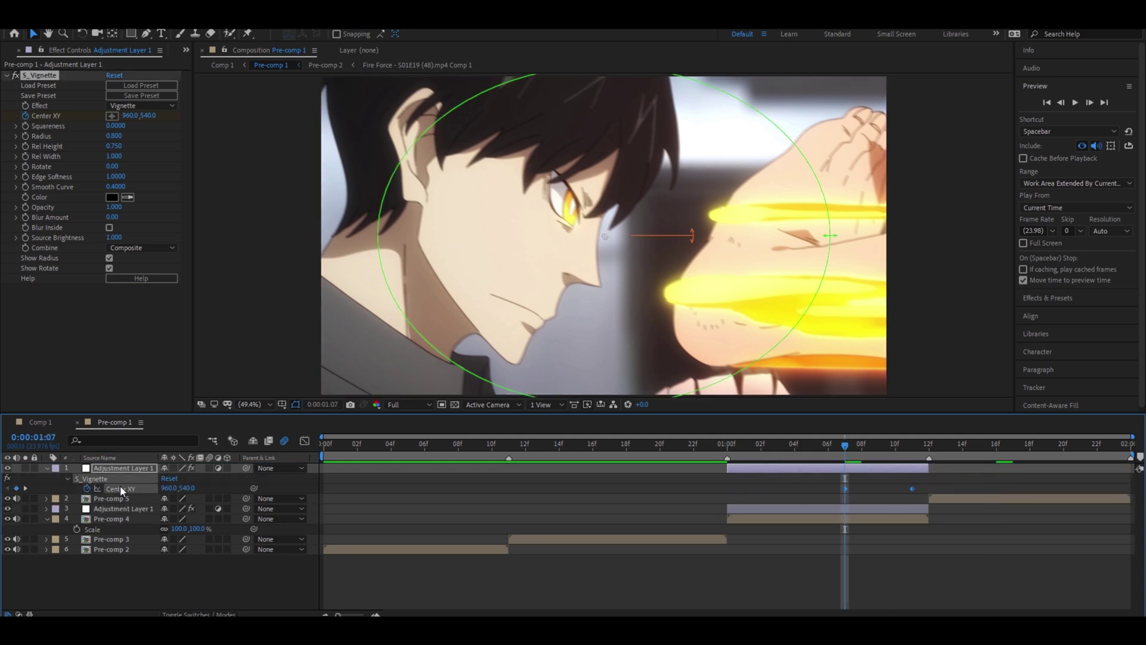
pyautogui.click(86, 488)
pyautogui.moveTo(857, 467); pyautogui.dragTo(1019, 474)
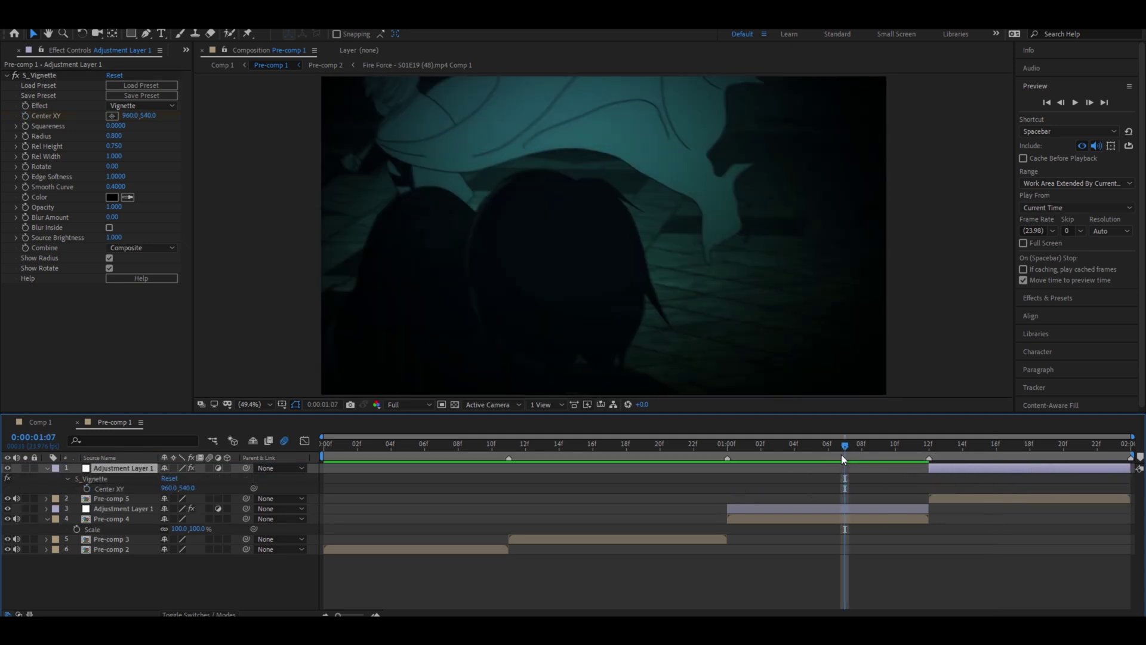
pyautogui.press('space')
# - Keyframe the S_Vignette centre at 960,540, animate it to 697,884 at 01:23, and preview
pyautogui.click(1062, 466)
pyautogui.click(26, 115)
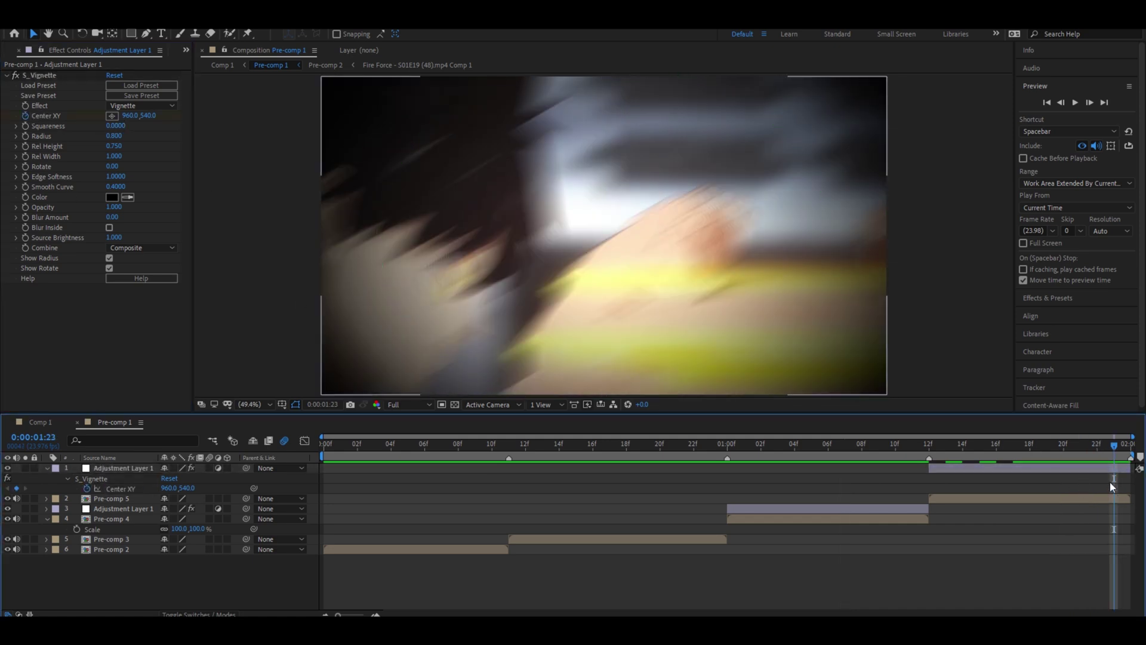
pyautogui.moveTo(1112, 489); pyautogui.dragTo(1064, 488)
pyautogui.moveTo(148, 116)
pyautogui.mouseDown()
pyautogui.moveTo(144, 139)
pyautogui.moveTo(188, 185)
pyautogui.mouseUp()
pyautogui.moveTo(127, 118); pyautogui.dragTo(58, 111)
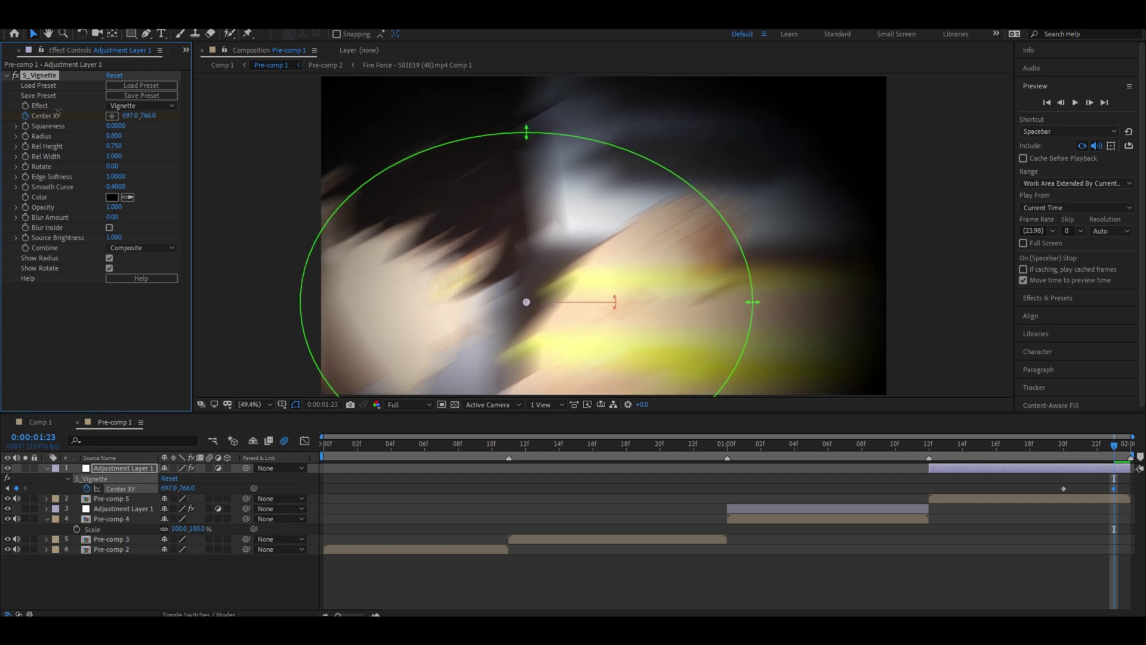
pyautogui.moveTo(144, 122); pyautogui.dragTo(179, 122)
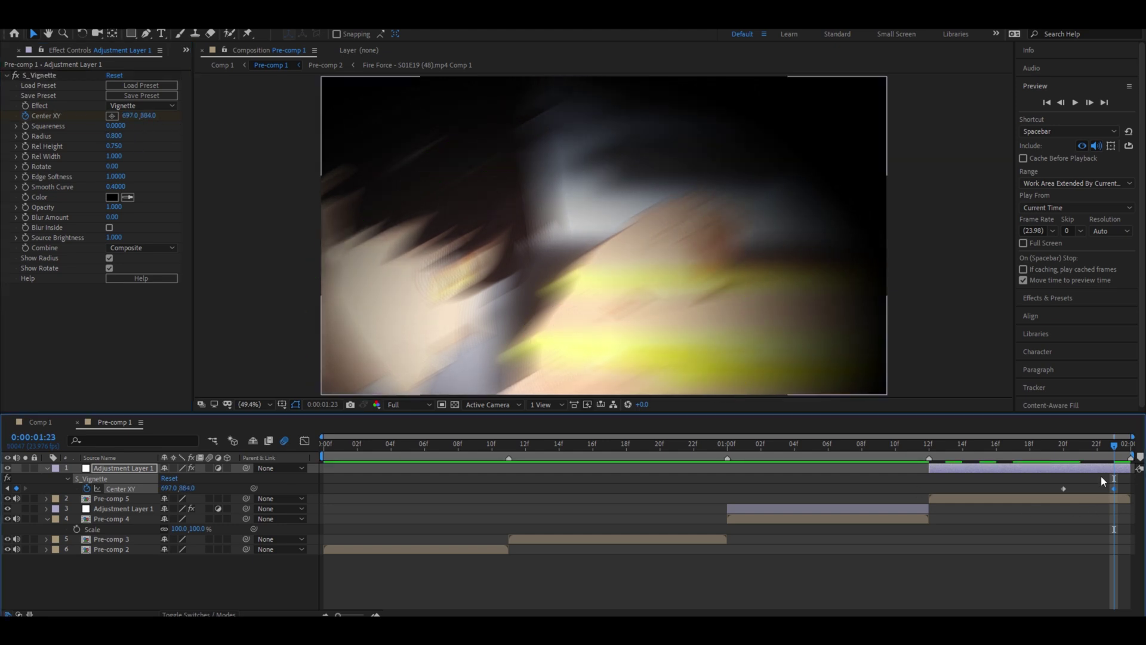
pyautogui.moveTo(1114, 445); pyautogui.dragTo(854, 455)
pyautogui.press('space')
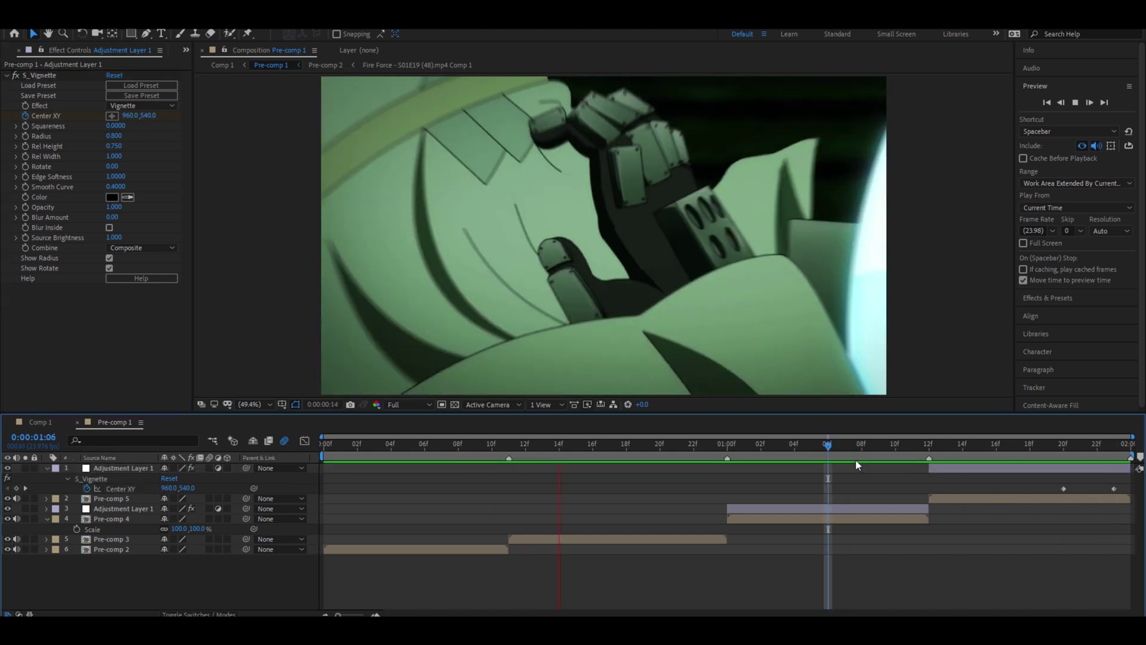